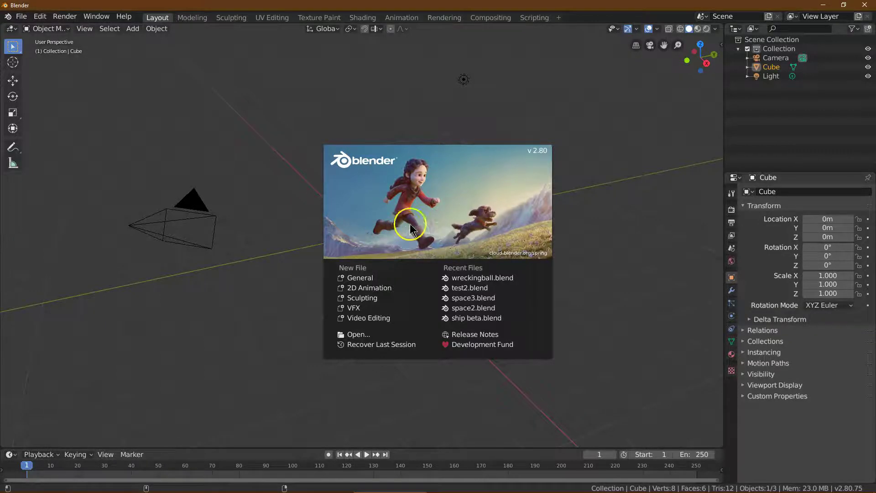
Start a new General scene and add a plane mesh at the world origin.
left_click(371, 283)
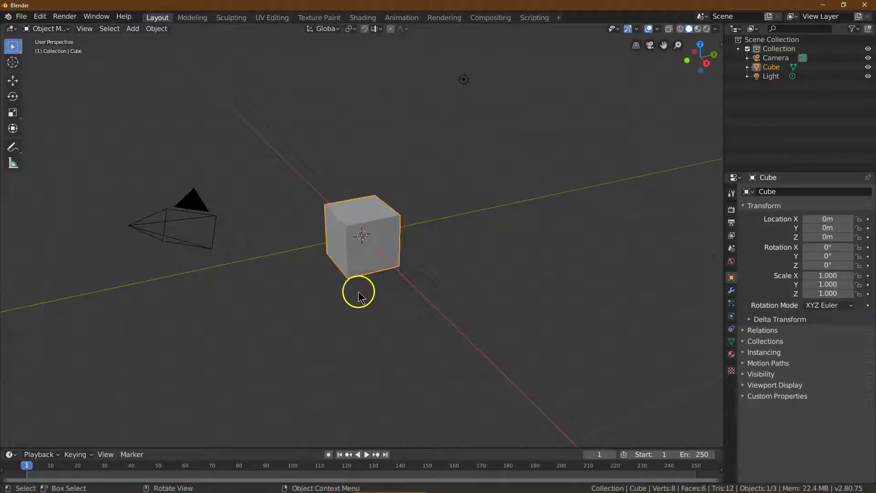
left_click(154, 29)
mouse_move(132, 32)
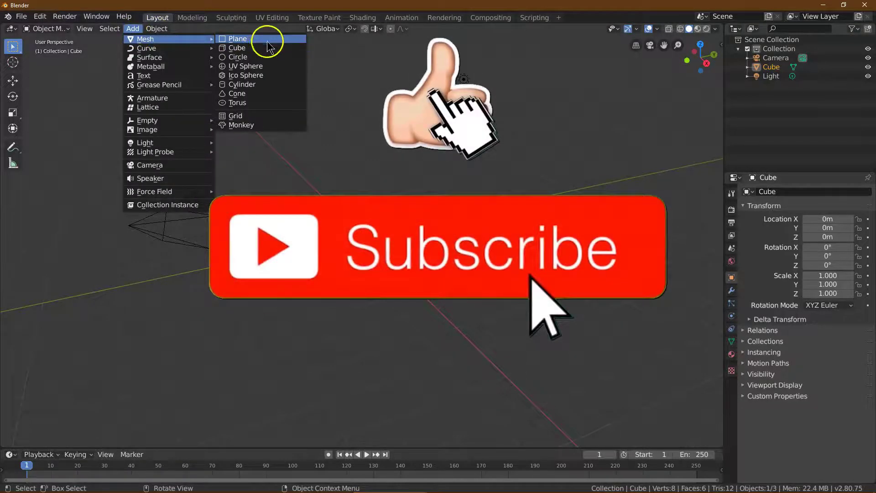
left_click(265, 41)
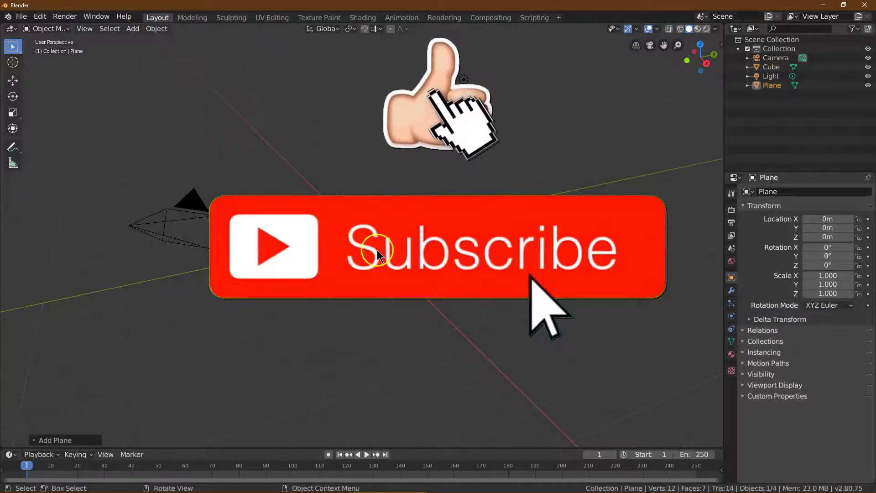
Scale the plane up uniformly to about 16.9 so it forms a large ground surface.
left_click(14, 113)
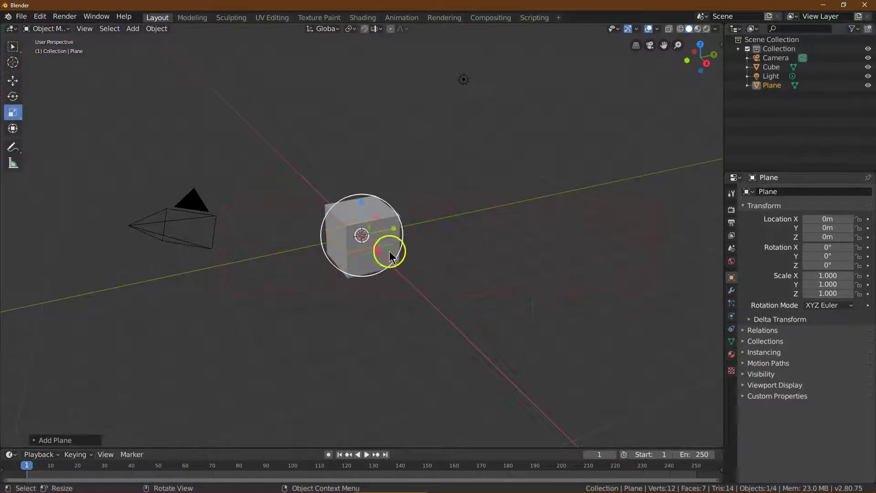
left_click_drag(402, 252, 126, 377)
left_click_drag(679, 45, 592, 122)
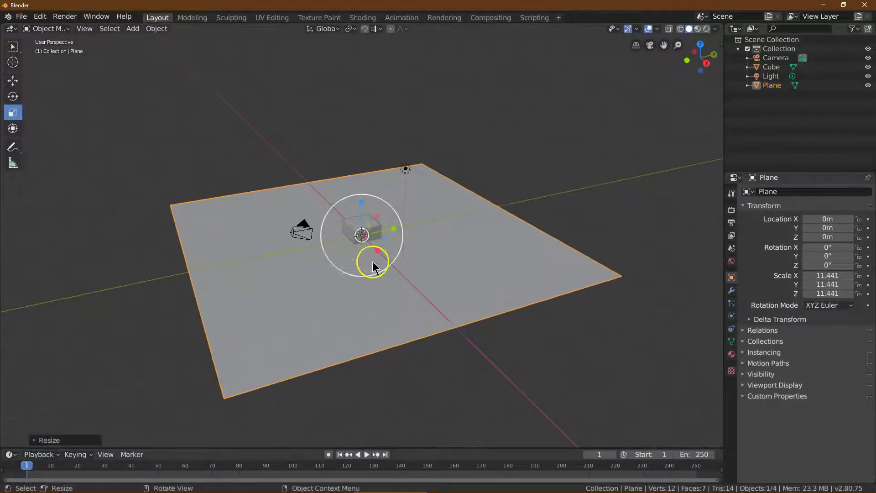
left_click_drag(376, 273, 382, 290)
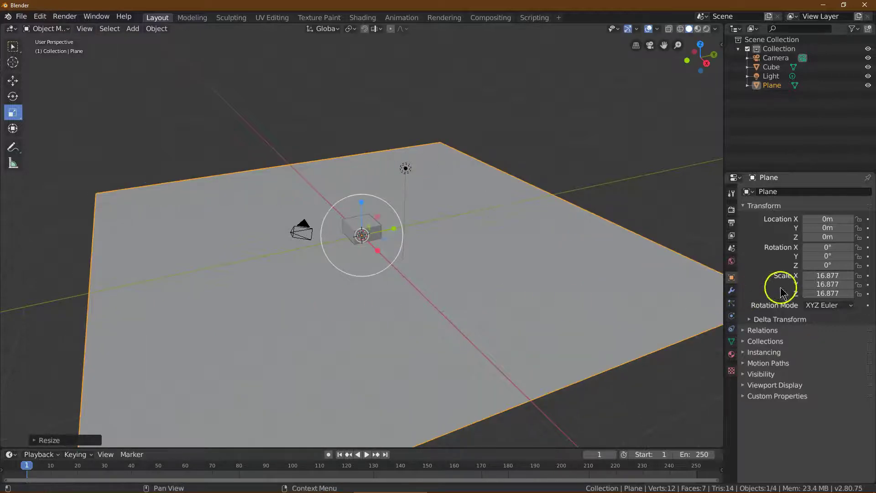
Set the plane's Z location to -1 m.
double_click(830, 237)
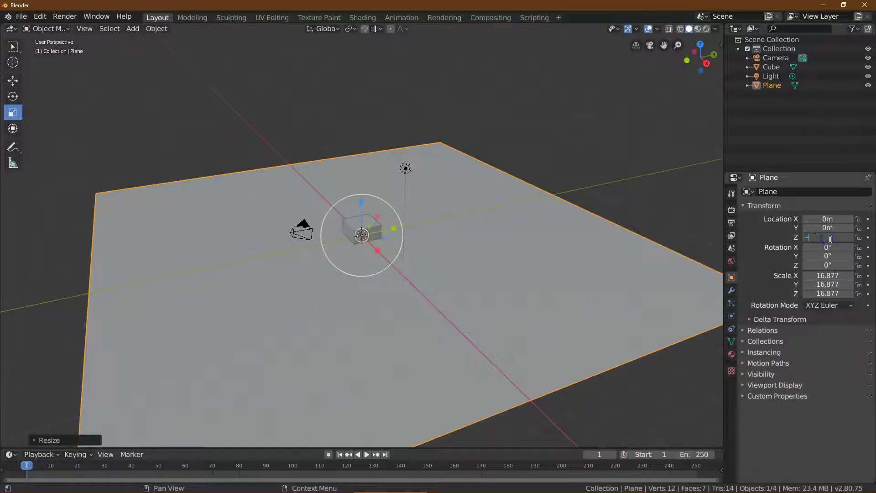
type("-1")
key("Return")
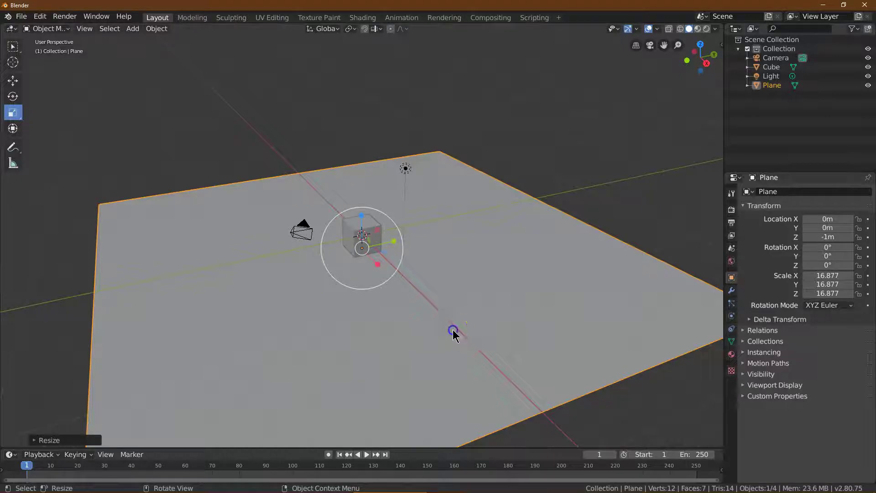
Hide the light and the camera in the viewport, with the selection tool active.
left_click(10, 47)
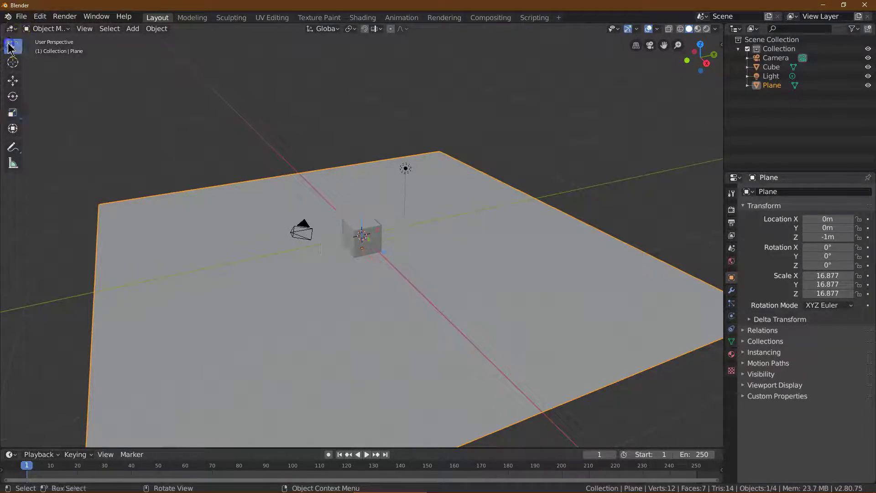
left_click(869, 76)
left_click(869, 58)
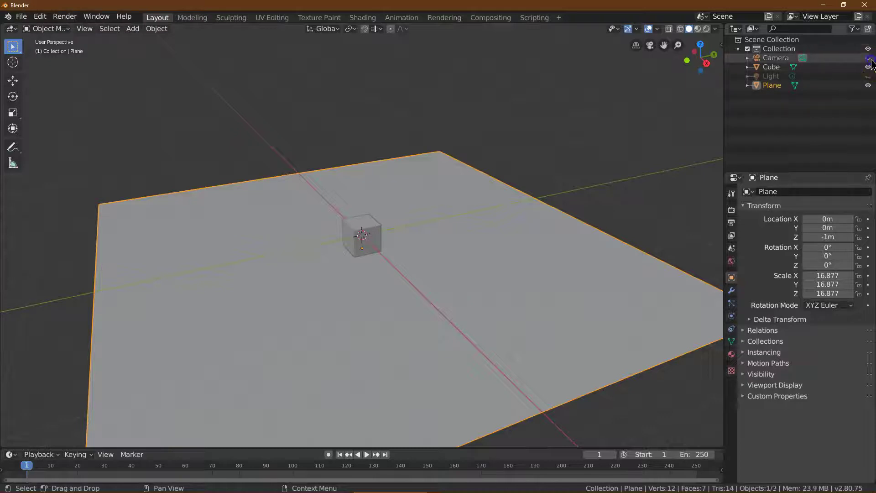
Set the cube's Y scale to 1.5 to stretch it into a brick shape.
left_click(365, 230)
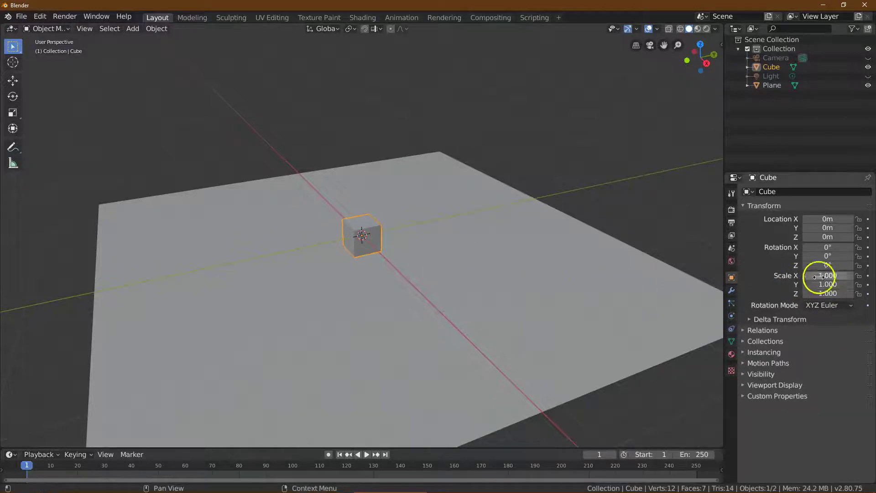
left_click_drag(819, 277, 821, 288)
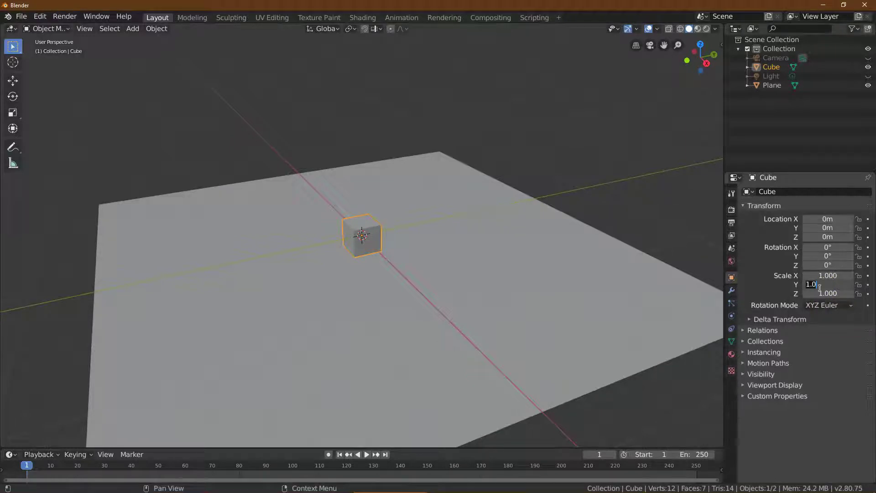
type(".5")
key("Return")
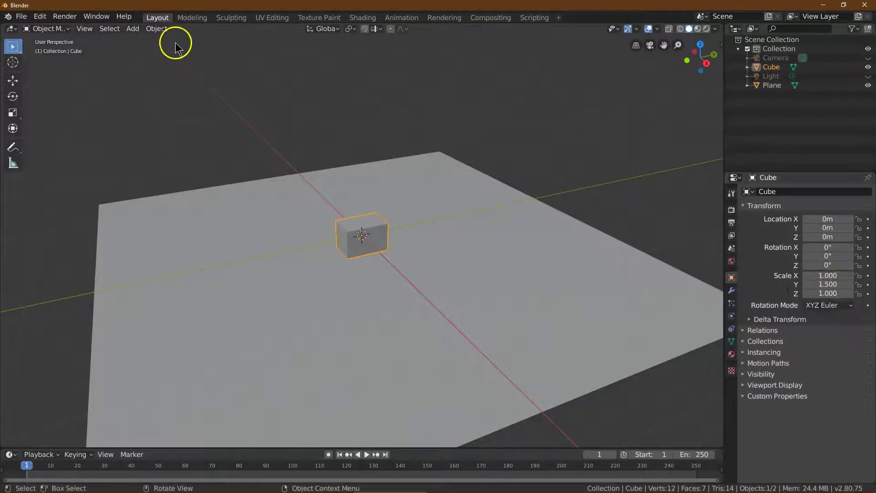
Bevel all edges of the cube by about 0.107 m in Edit Mode, using edge selection.
left_click(52, 29)
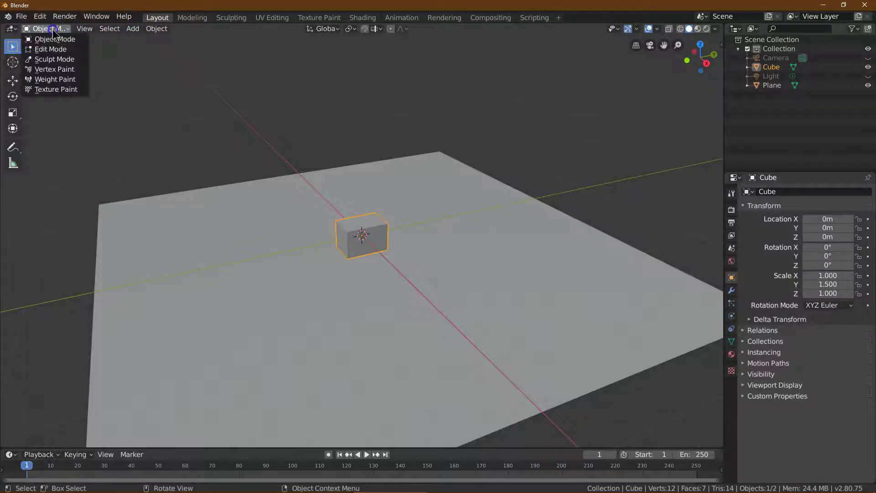
left_click(54, 49)
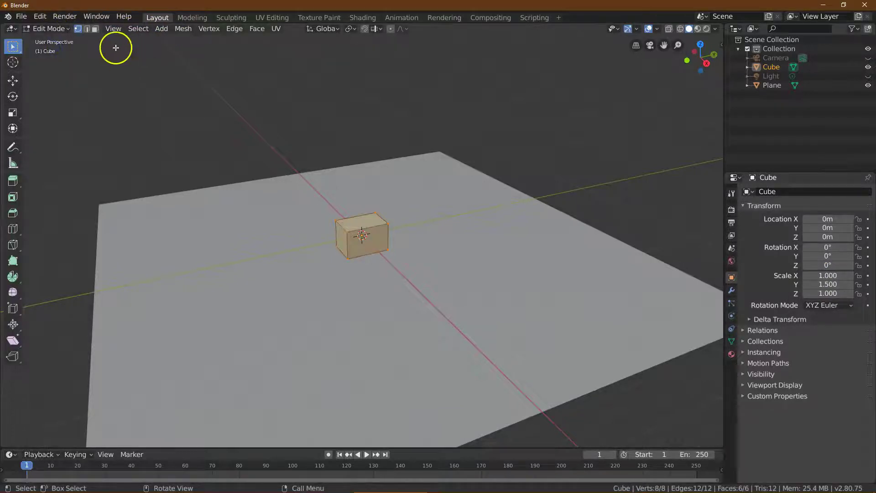
left_click(87, 29)
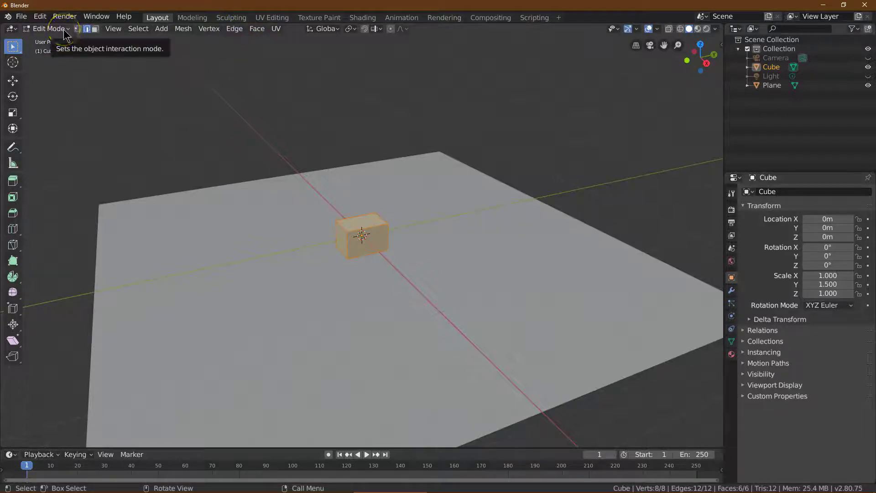
left_click(234, 29)
left_click(233, 48)
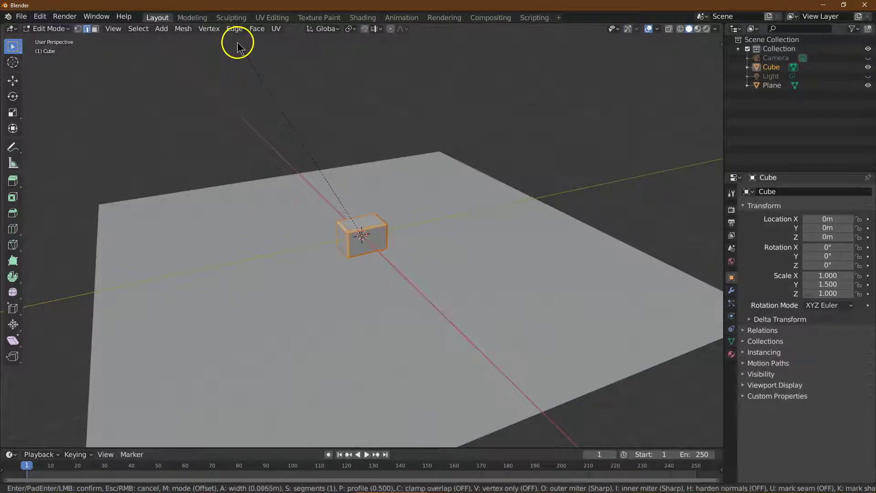
left_click(234, 45)
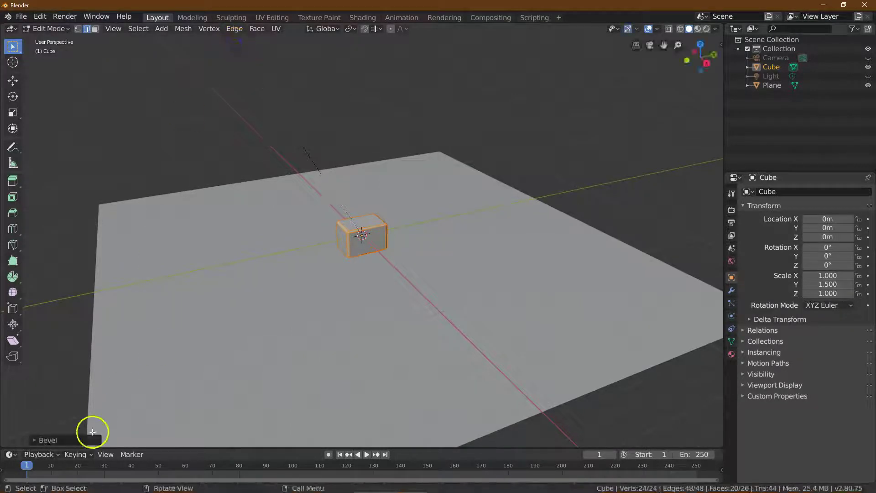
Set the bevel width to 0.08 m after trying 0.05 m, and deselect the mesh.
left_click(89, 440)
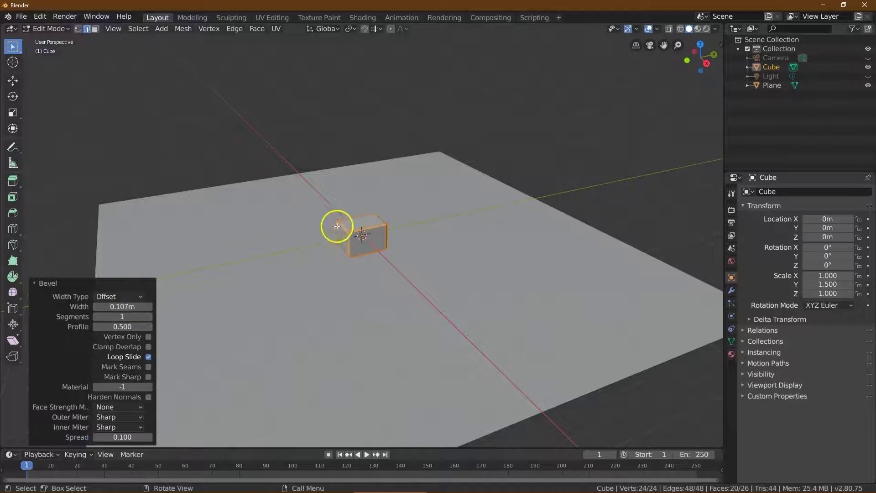
scroll(338, 223, "up", 3)
left_click(134, 306)
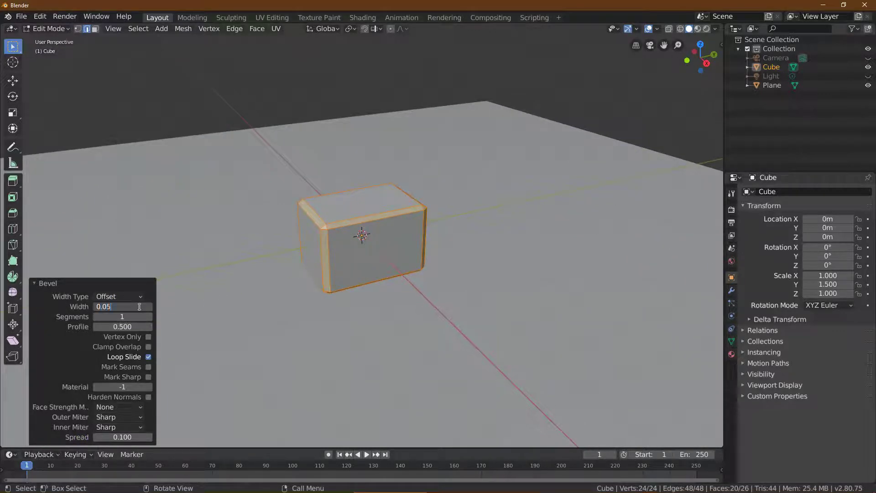
type("0.05")
key("Return")
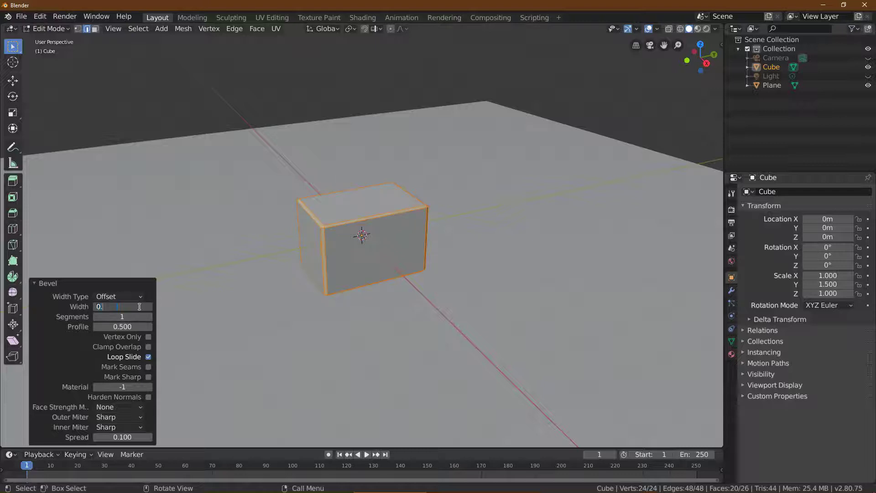
key("Return")
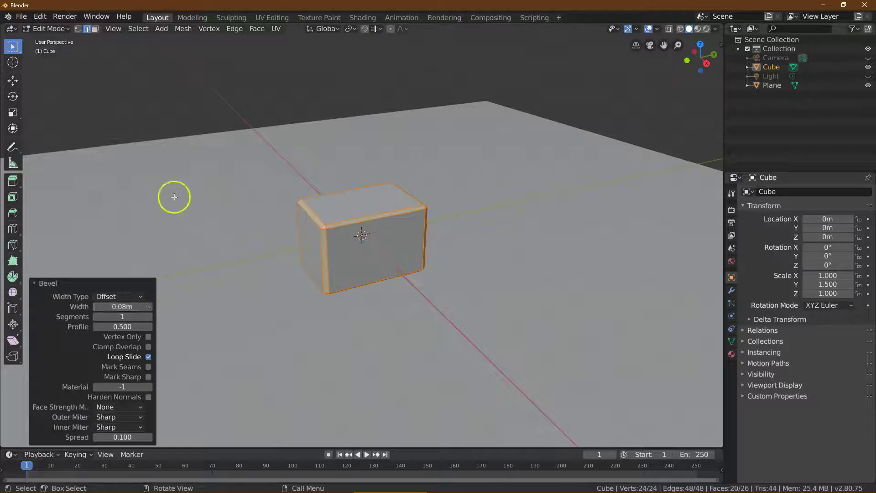
left_click(209, 172)
Return the bevelled cube to Object Mode.
left_click_drag(678, 45, 665, 212)
left_click(67, 30)
left_click(64, 40)
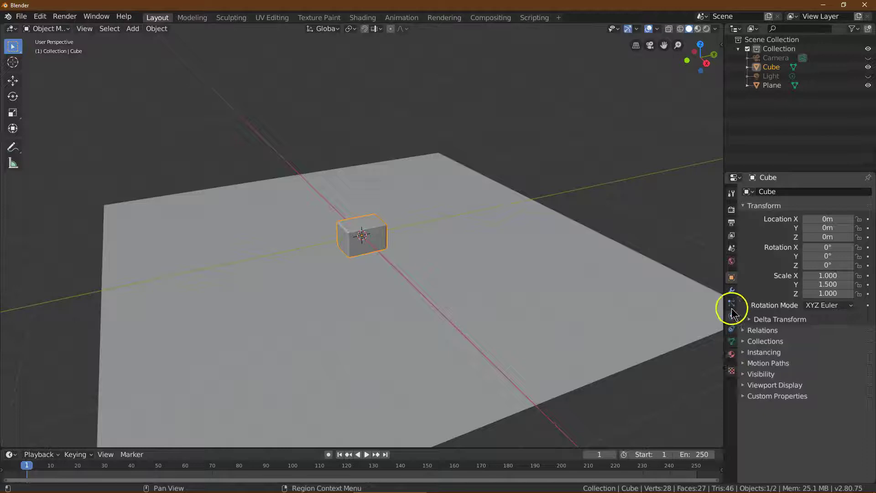
Add an Array modifier to the cube with a count of 6.
left_click(732, 291)
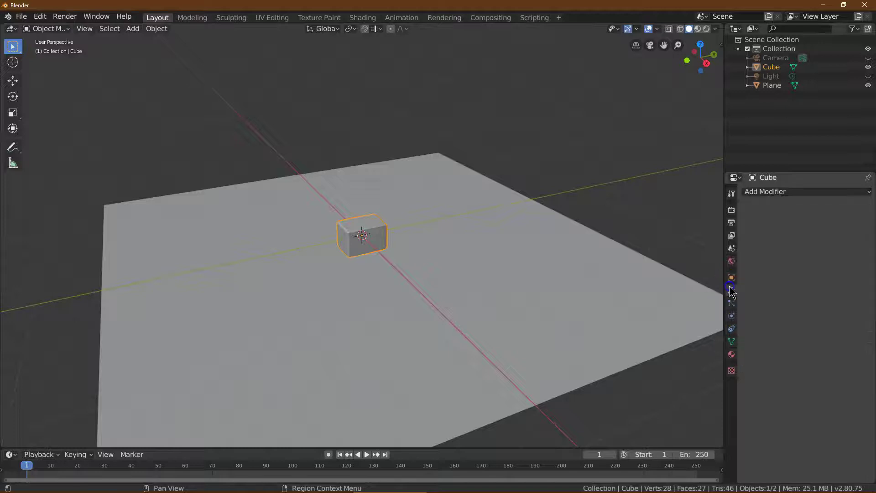
left_click(785, 192)
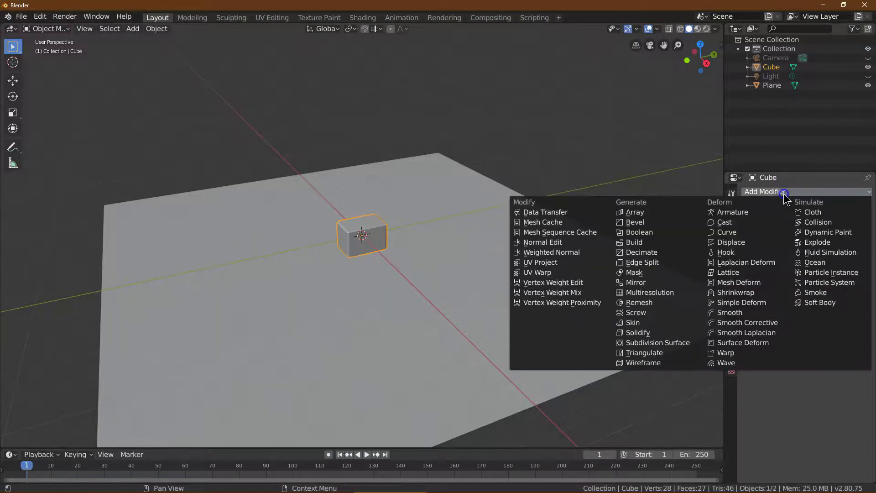
left_click(643, 209)
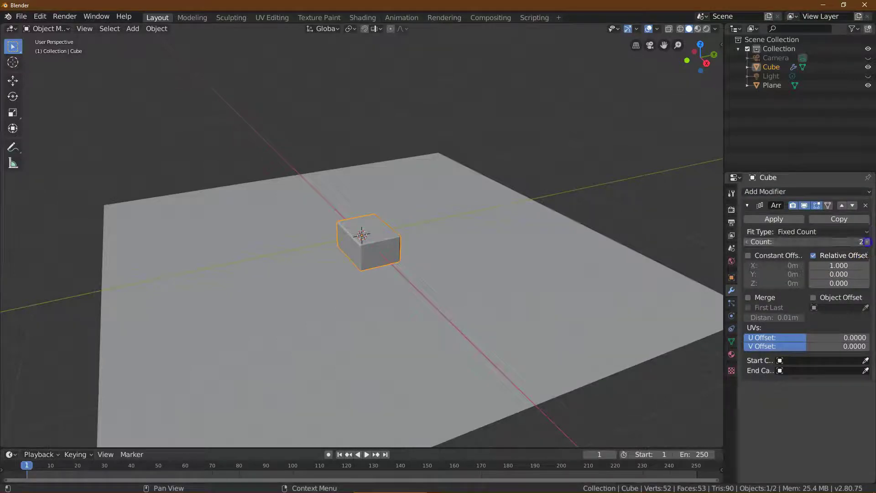
left_click(867, 242)
left_click(868, 242)
left_click(868, 242)
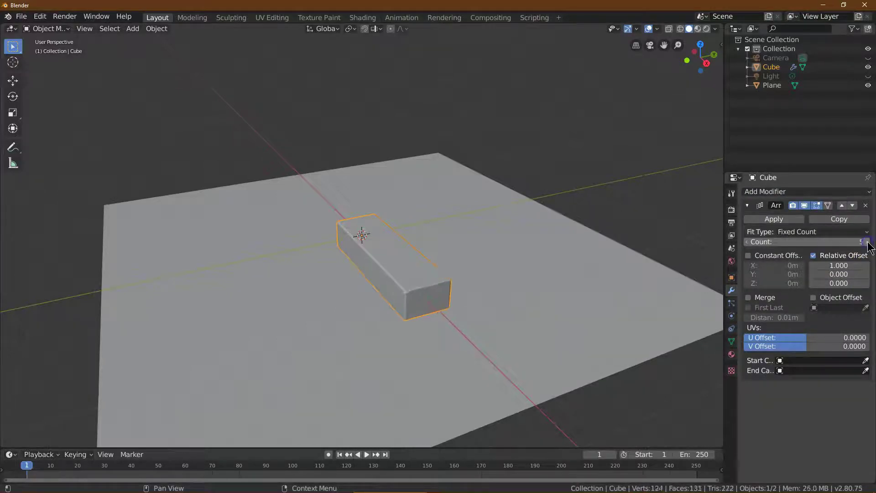
left_click(867, 242)
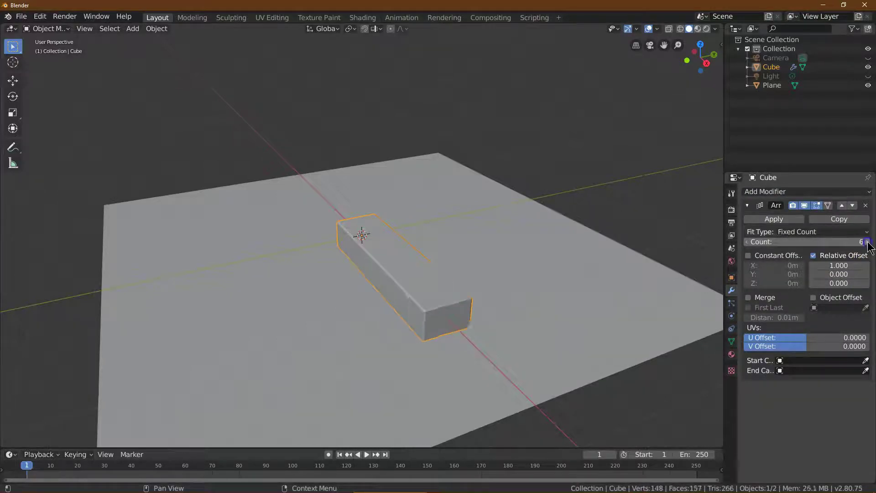
Set the array's relative X offset to 1.030 to leave small gaps between the bricks.
left_click(844, 265)
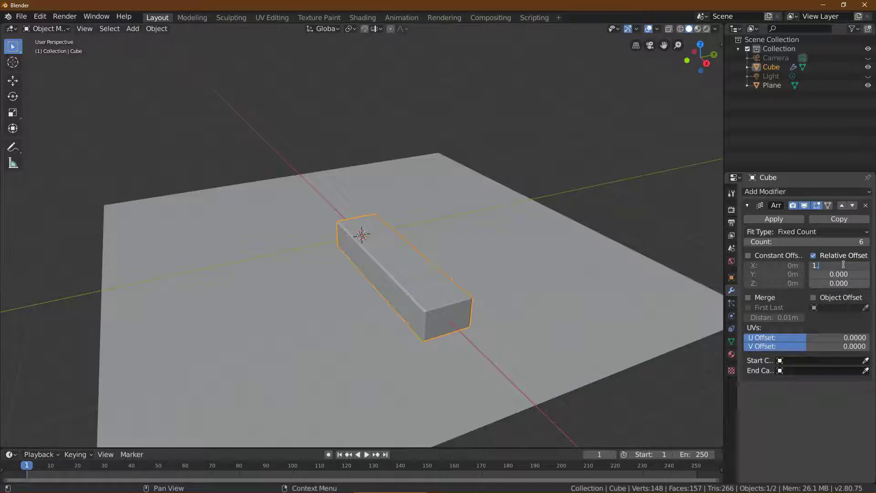
key("Return")
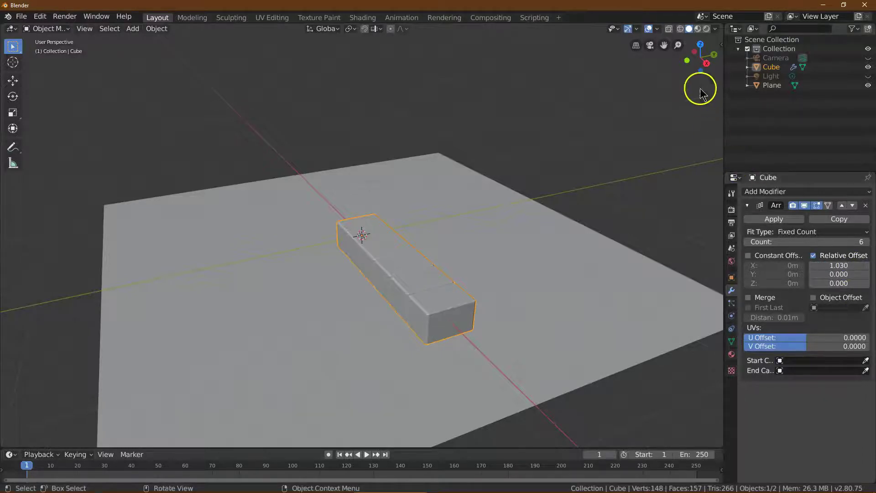
left_click_drag(708, 64, 675, 66)
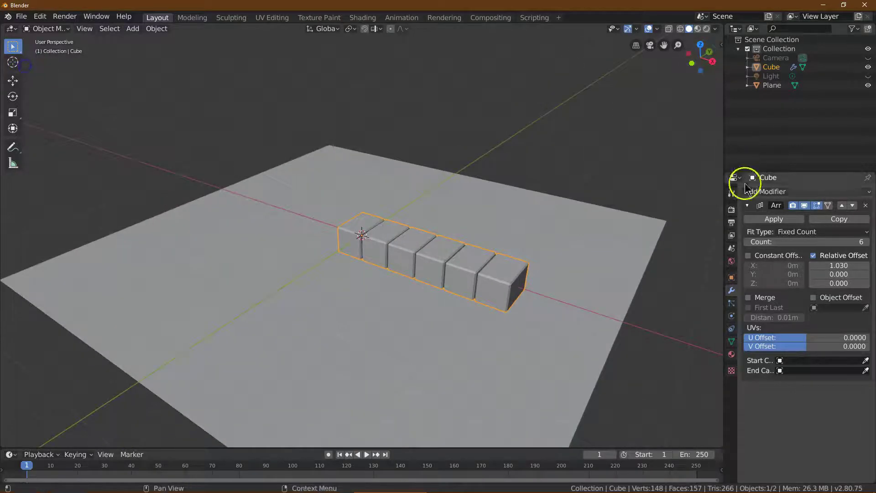
Raise the array's count to 8 and apply the modifier to the cube.
left_click(775, 220)
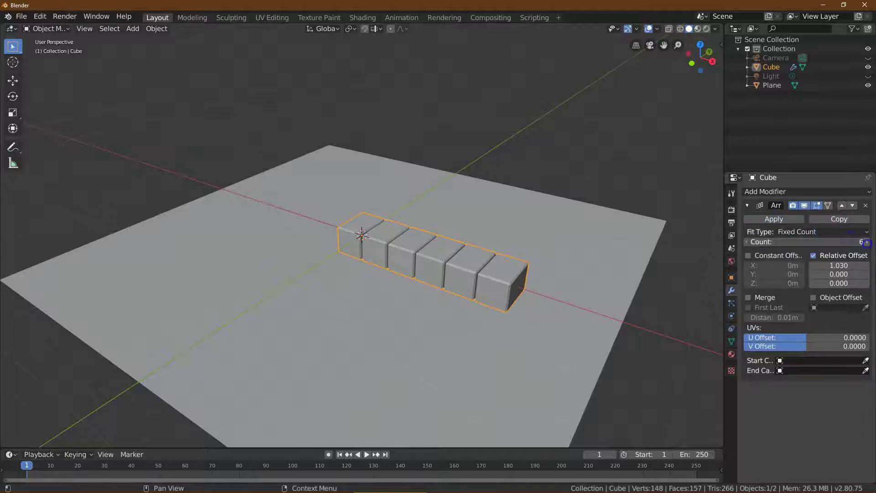
left_click(867, 245)
left_click(867, 246)
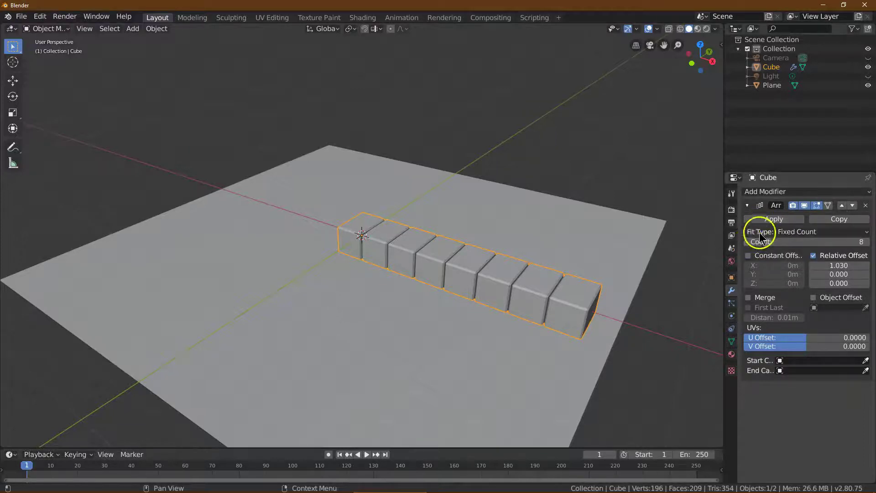
left_click(762, 219)
Add a new Array modifier to the row of bricks with a count of 6.
left_click(766, 193)
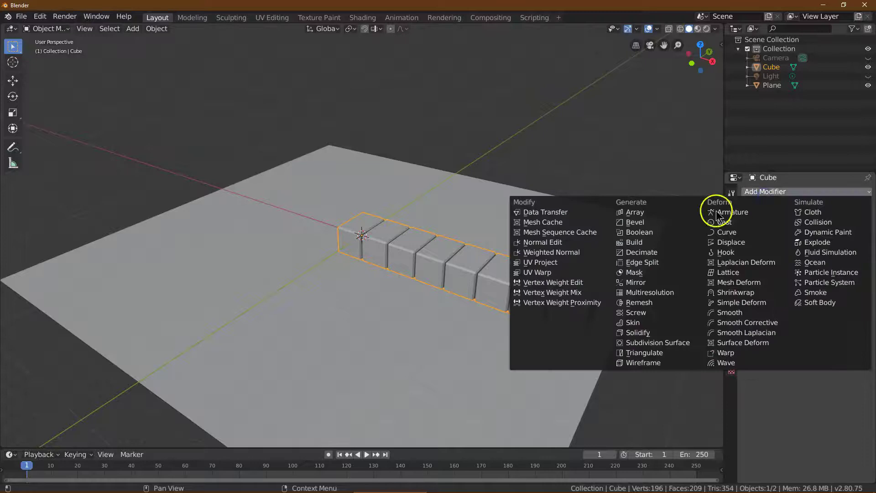
left_click(671, 212)
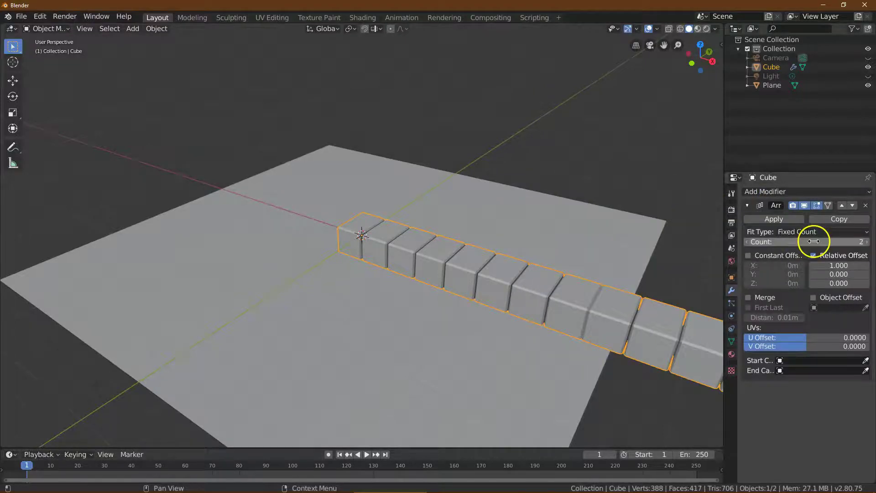
left_click(869, 242)
left_click(869, 242)
left_click(868, 243)
left_click(869, 242)
left_click(868, 242)
left_click(747, 242)
Set the array's relative offset to 0 on X and 1.03 on Y to repeat the row sideways.
left_click(840, 265)
type("0")
key("Return")
left_click(849, 272)
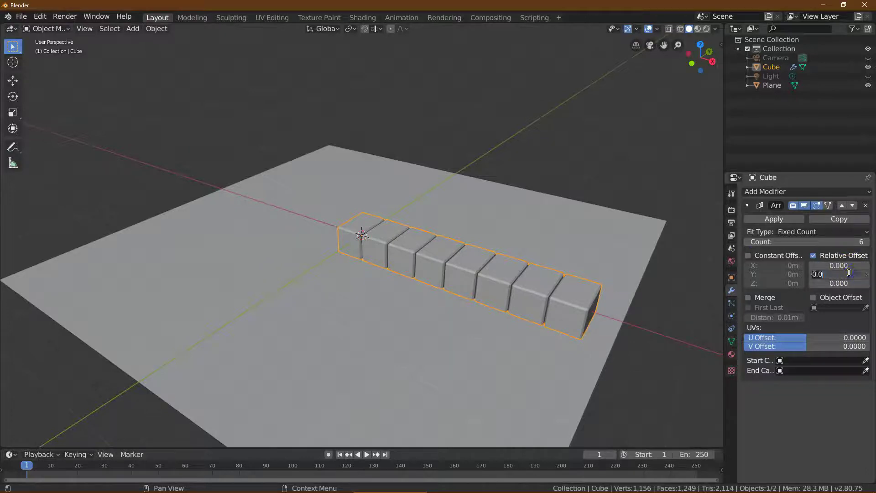
type("1.03")
key("Return")
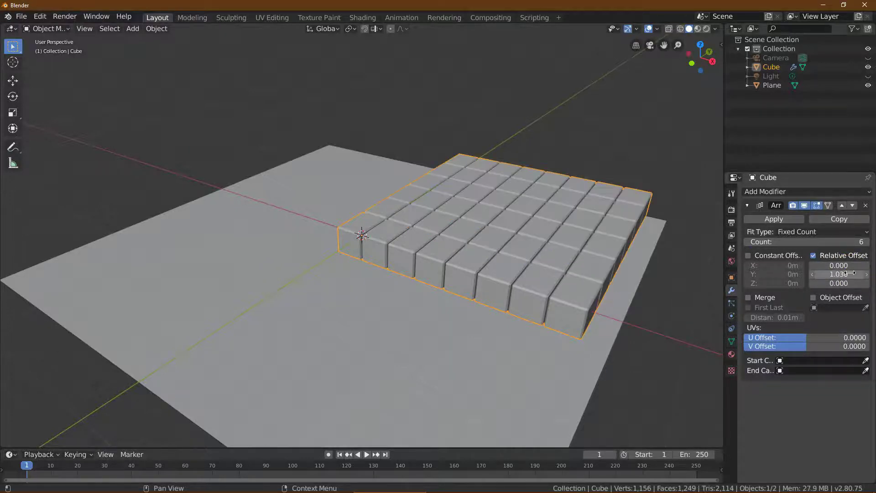
Raise the Y array's count to 8 and apply the modifier to the cube.
left_click(864, 242)
left_click(865, 242)
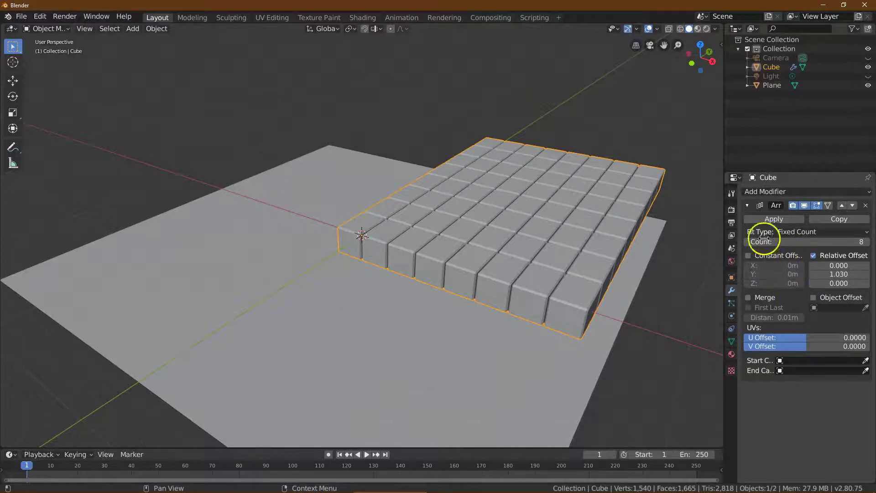
left_click(761, 220)
Add another Array modifier to the layer of bricks with a count of 8.
left_click(761, 192)
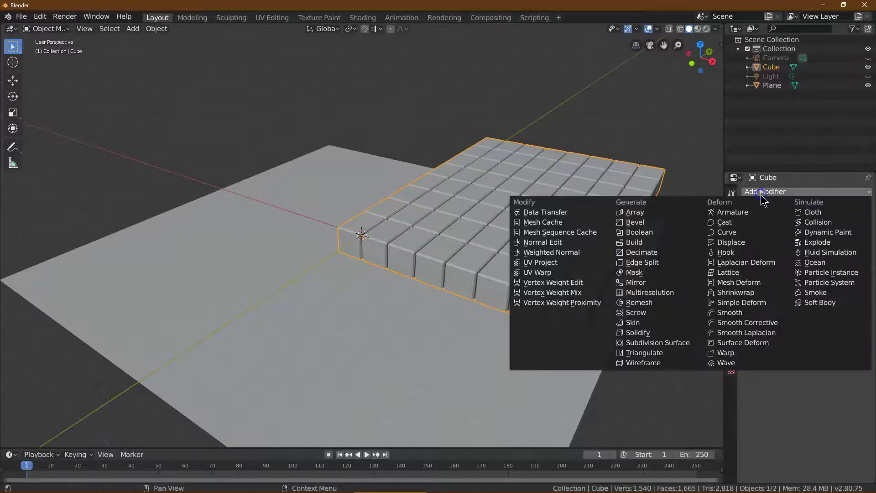
left_click(685, 204)
left_click(866, 242)
left_click(866, 242)
left_click(866, 242)
left_click(866, 242)
left_click(866, 242)
left_click(866, 242)
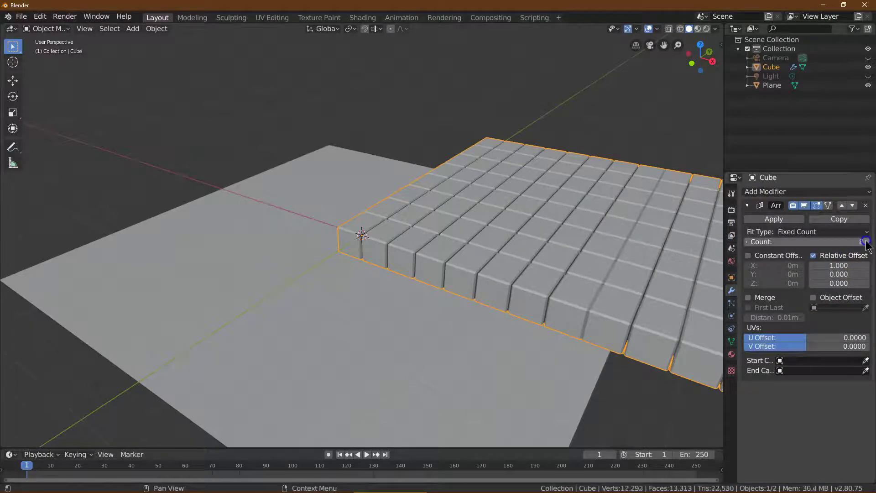
left_click(748, 242)
Set the array's relative offset to 0 on X and 1.03 on Z to stack the layers upward.
left_click(835, 265)
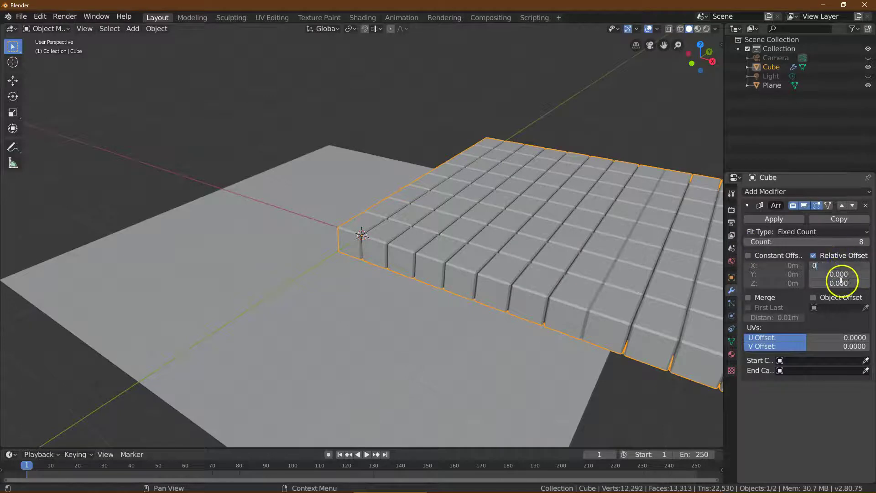
key("Return")
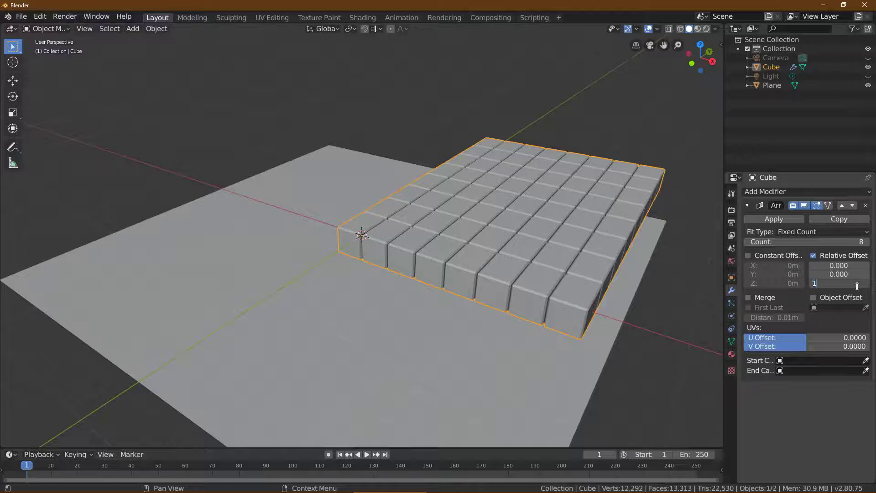
left_click(858, 286)
type("1.03")
key("Return")
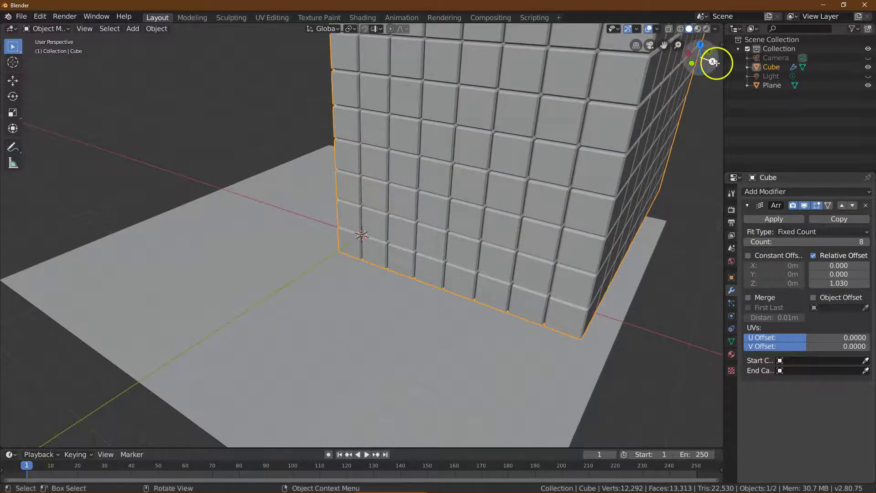
In top view, move the brick block about -6.46 m along X and about -9 m along Y onto the plane.
left_click_drag(678, 45, 677, 139)
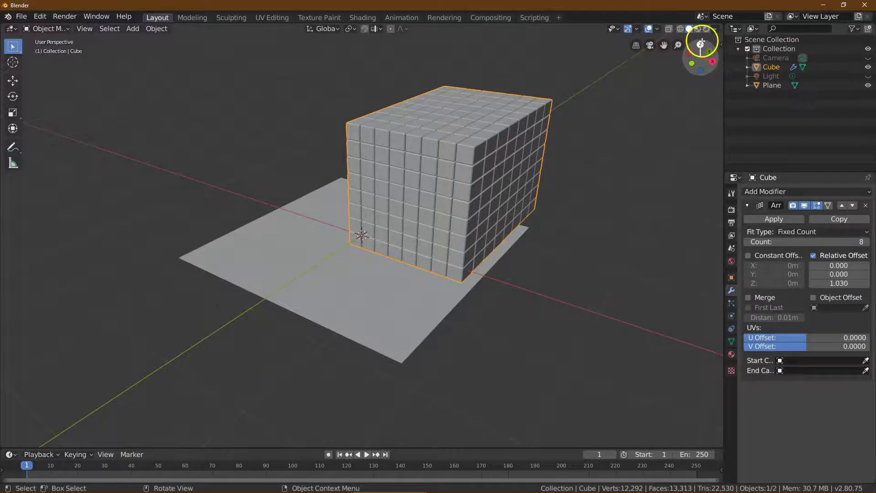
left_click(701, 45)
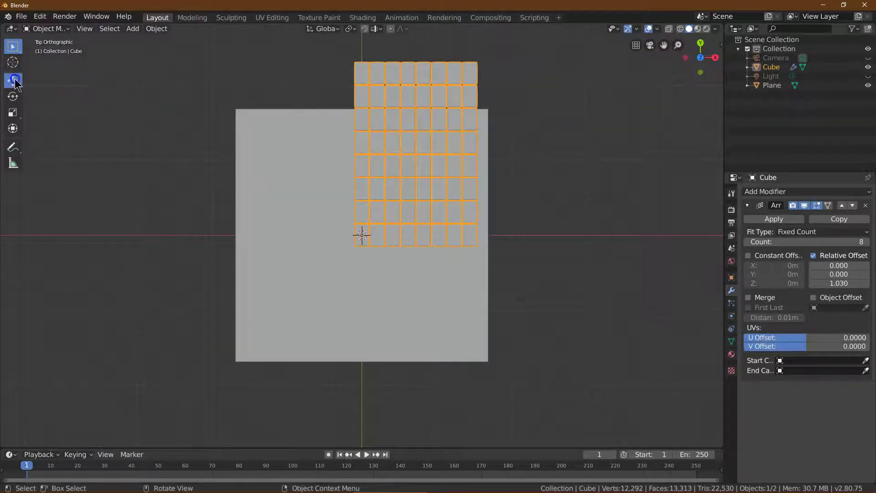
left_click(14, 81)
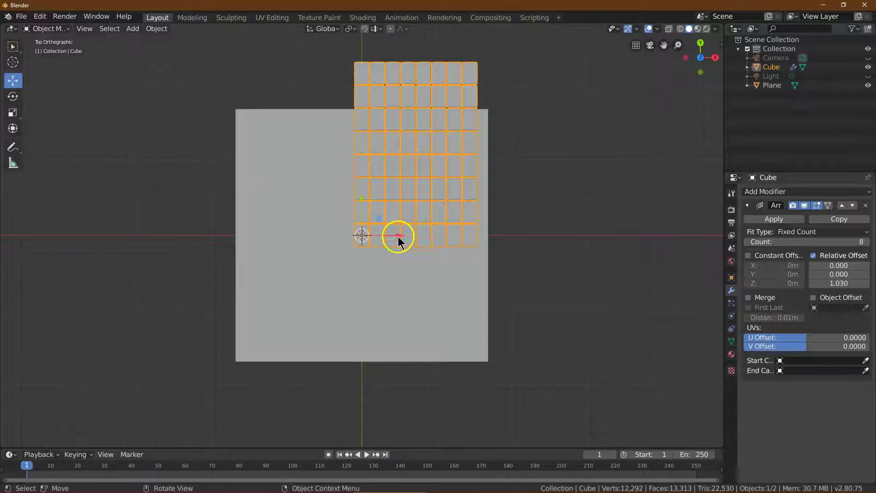
left_click_drag(399, 236, 351, 234)
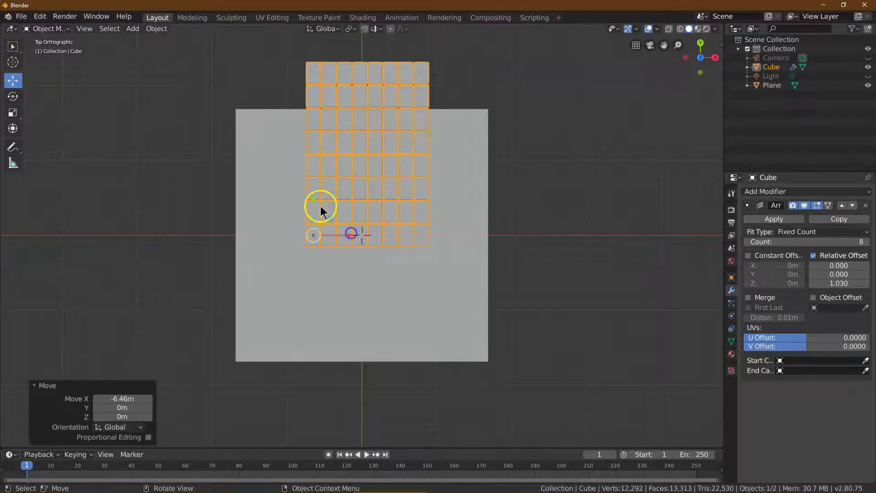
key("g")
key("y")
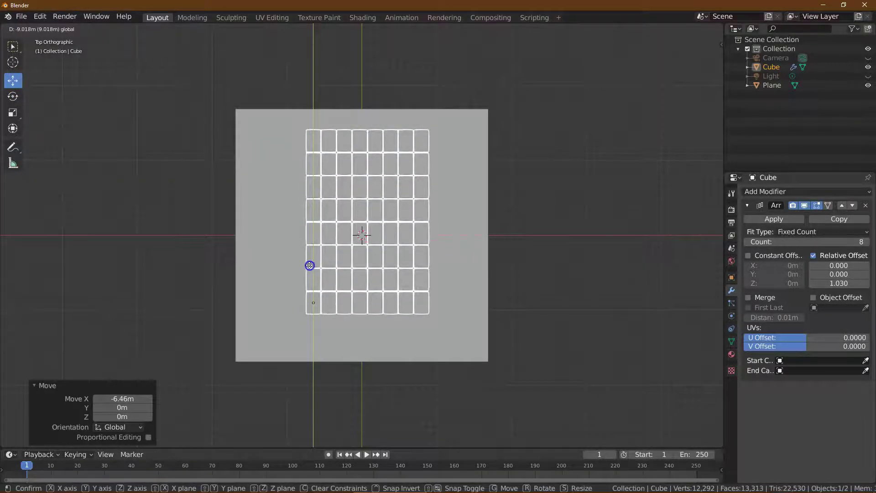
left_click(310, 266)
Scale down the ground plane so it fits more closely around the brick block.
left_click(464, 250)
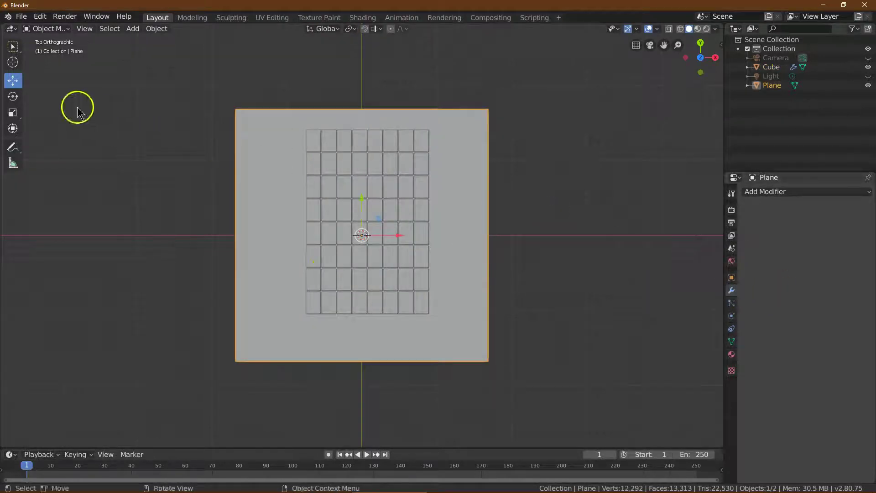
left_click(18, 118)
left_click_drag(396, 210, 362, 201)
Move the ground plane so the brick block sits within its borders, and deselect it.
left_click(13, 79)
left_click(379, 213)
key("g")
key("x")
left_click(498, 158)
left_click(496, 157)
Apply the vertical Array modifier to the brick block and enable Rigid Body physics on it.
left_click_drag(720, 49, 621, 396)
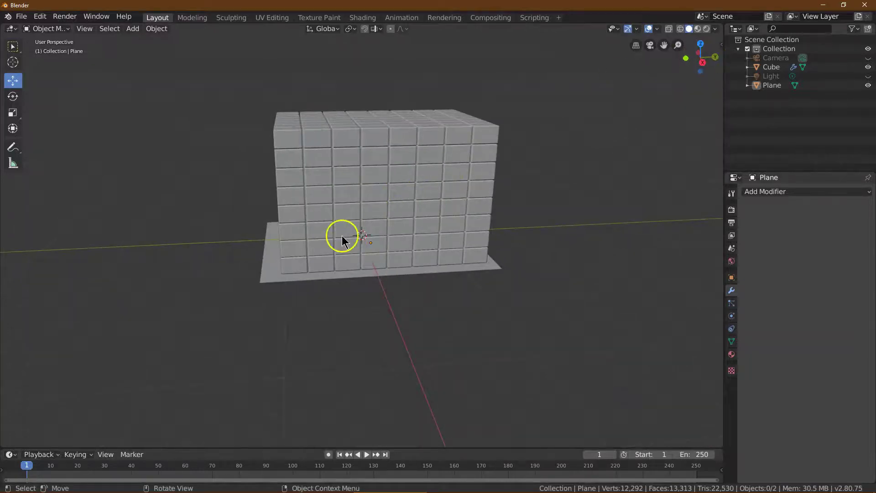
left_click(292, 261)
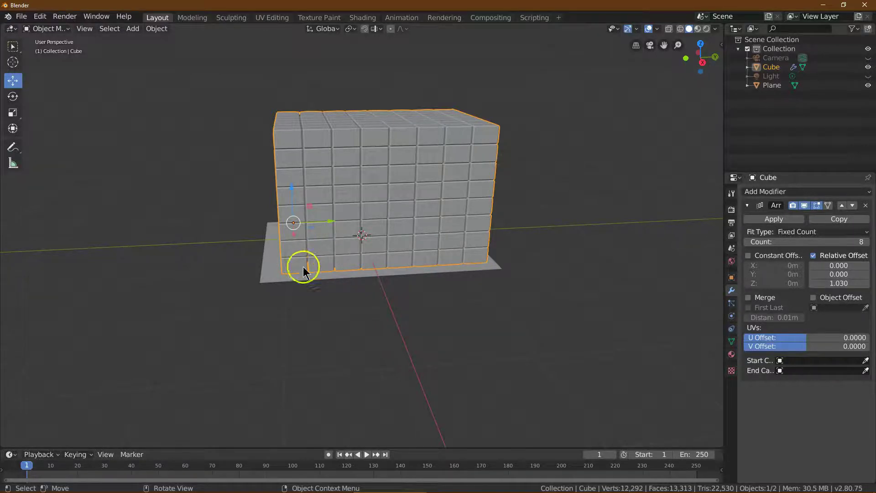
left_click(732, 316)
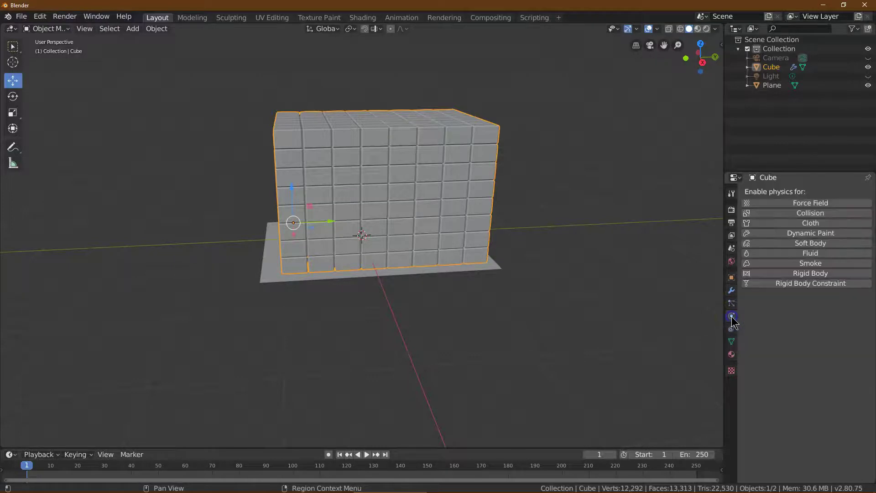
left_click(732, 291)
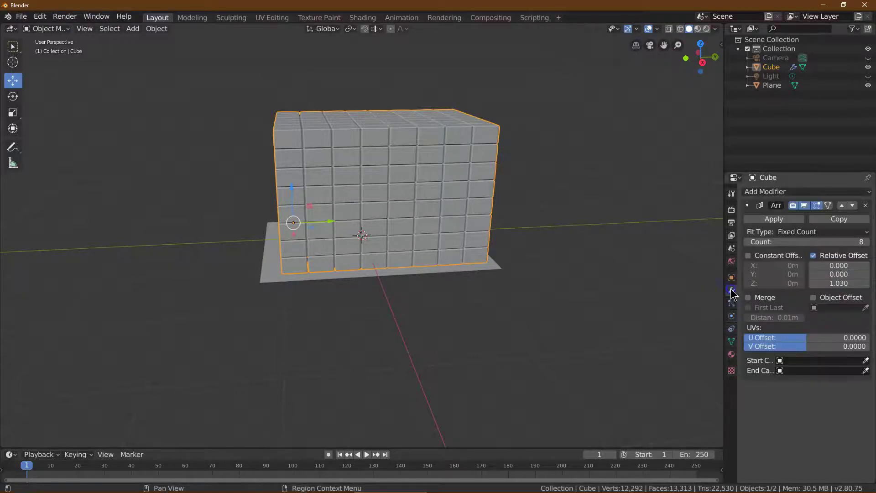
left_click(783, 221)
left_click(733, 316)
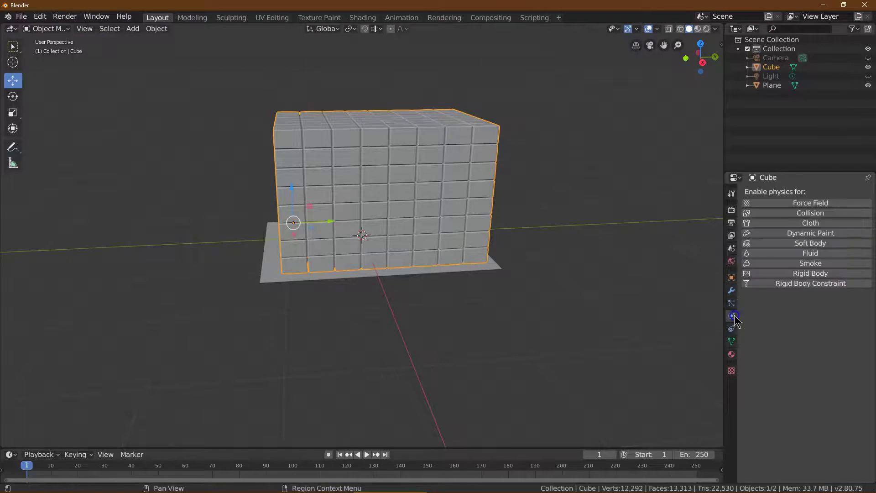
left_click(802, 274)
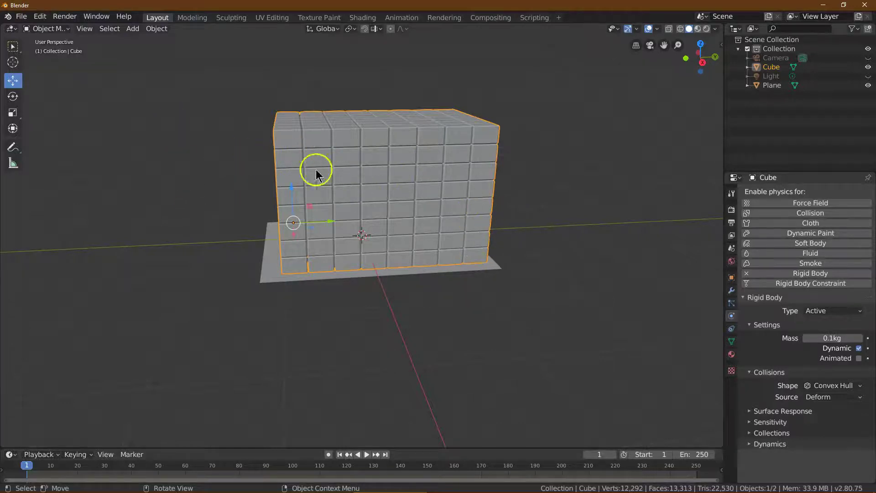
In Edit Mode, select the block's entire mesh and separate it by loose parts into individual bricks.
left_click(141, 31)
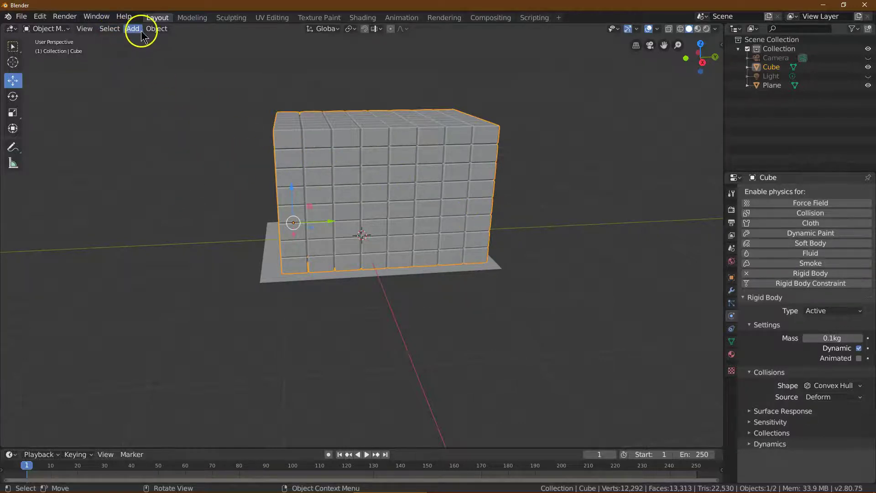
left_click(67, 29)
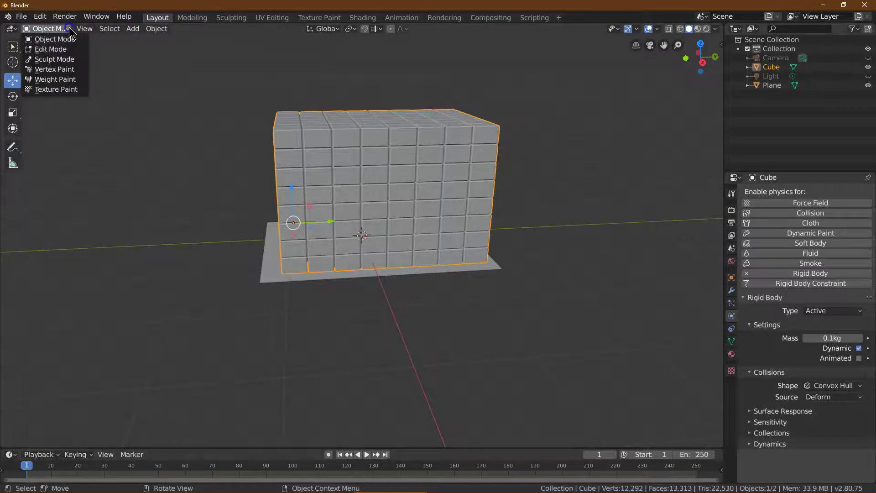
left_click(67, 50)
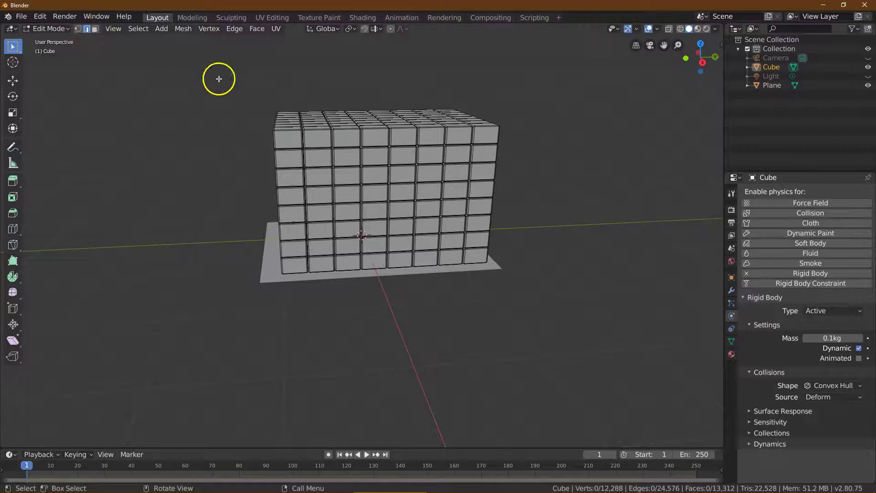
left_click(141, 29)
left_click(144, 39)
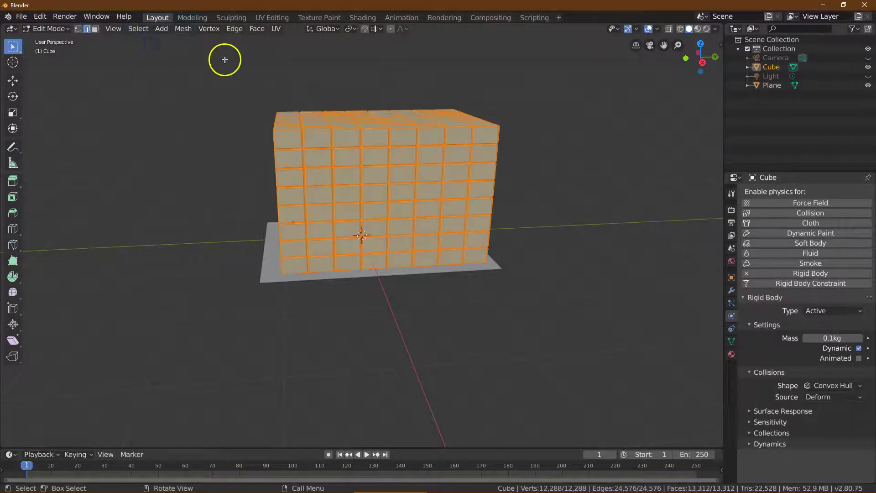
left_click(182, 30)
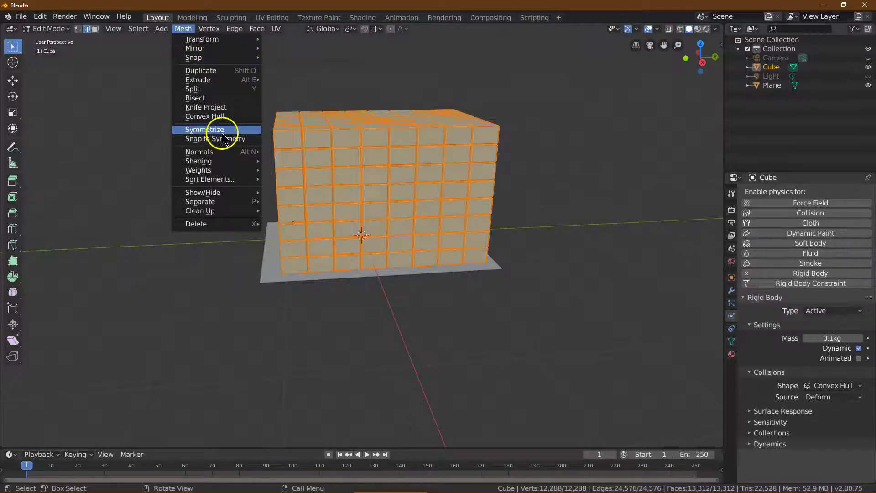
mouse_move(234, 202)
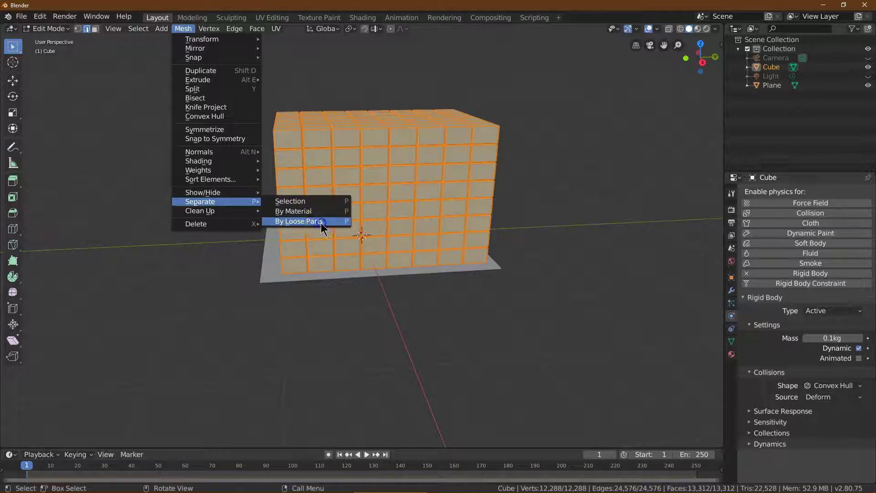
left_click(294, 222)
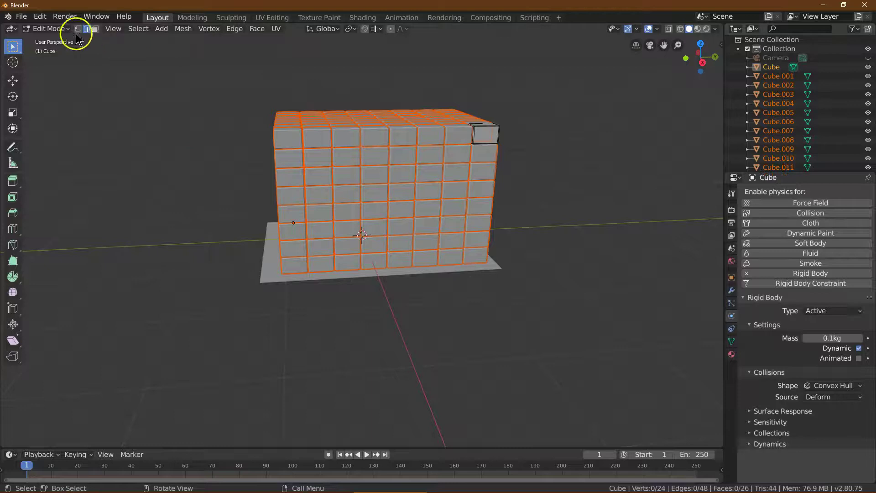
Return to Object Mode and set the origin of all separated bricks to their own geometry.
left_click(50, 29)
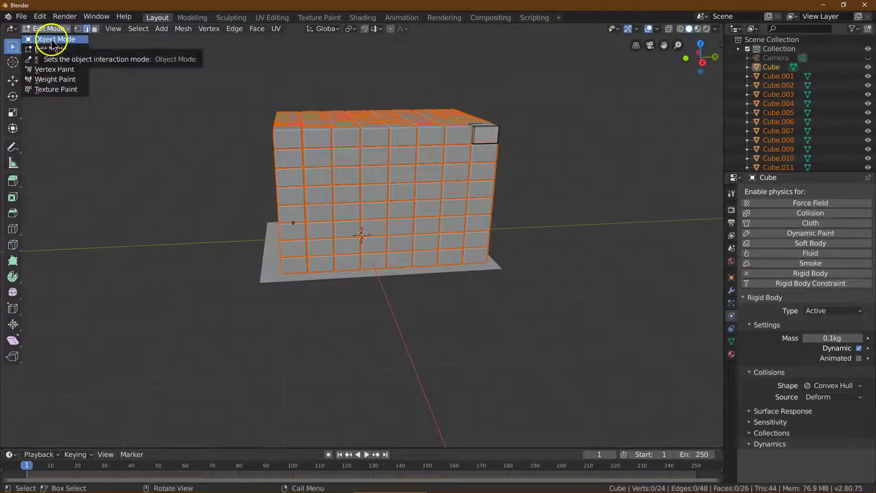
left_click(53, 39)
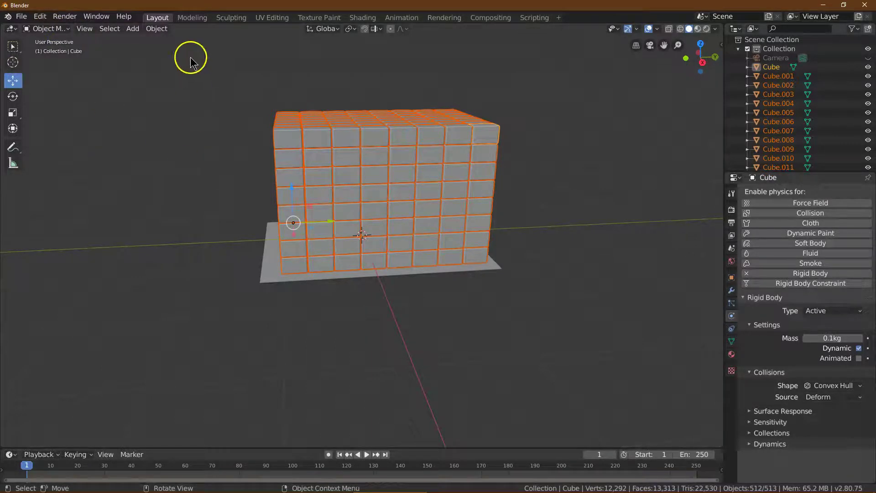
left_click(157, 30)
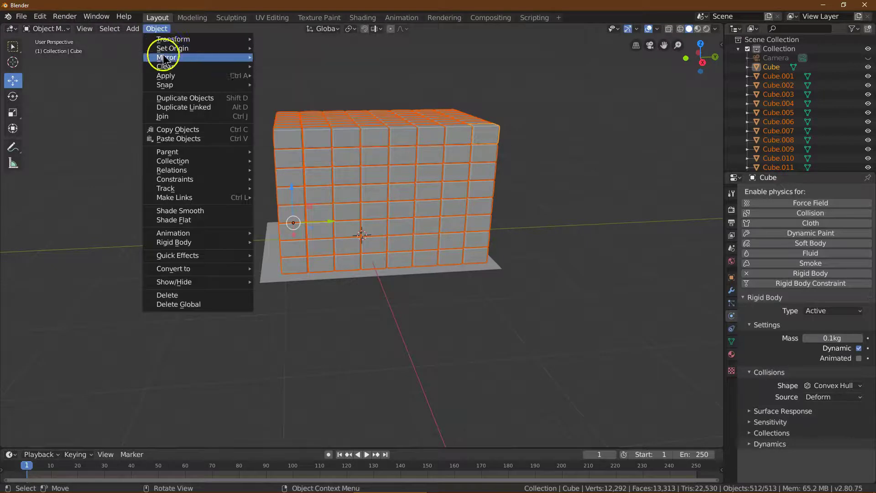
mouse_move(173, 48)
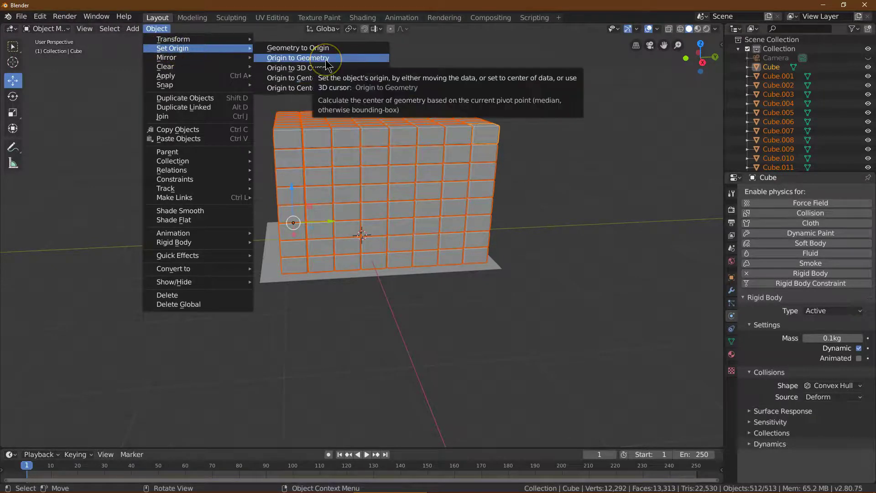
left_click(327, 58)
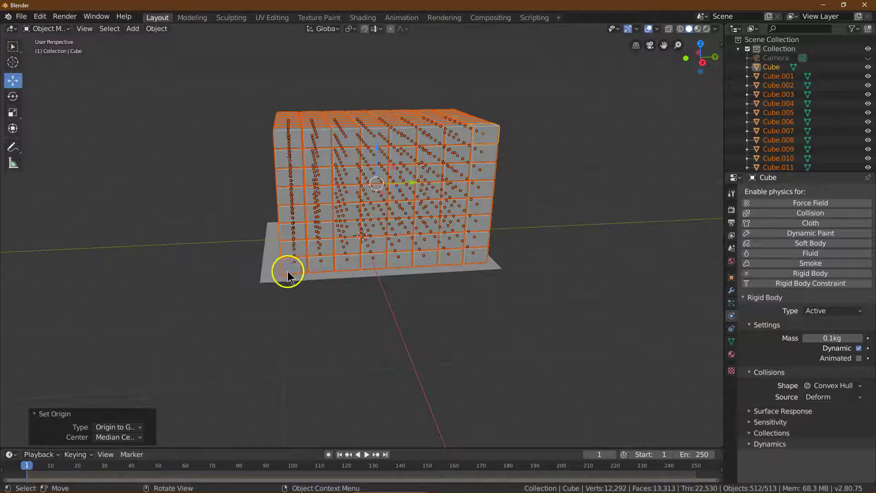
left_click(270, 278)
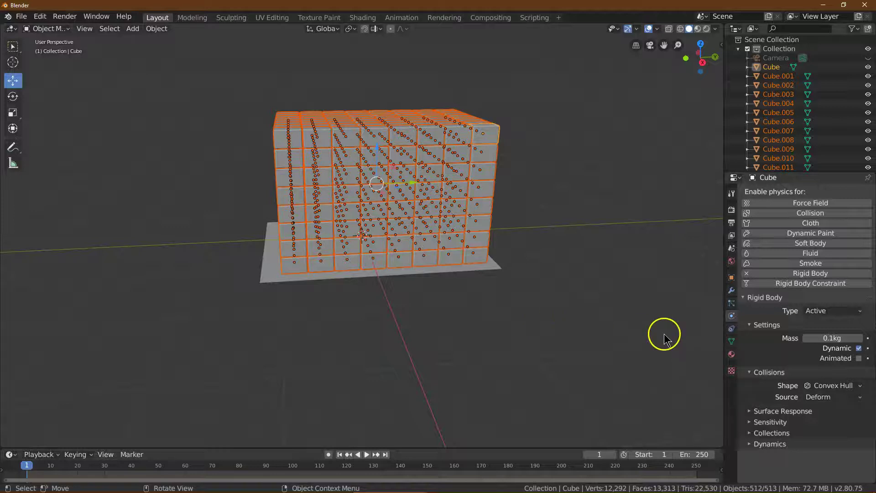
Add an Image Texture using rough concrete.jpg from DownBin to the brick material's Base Color, preview materials in the viewport, and deselect the bricks.
left_click(732, 355)
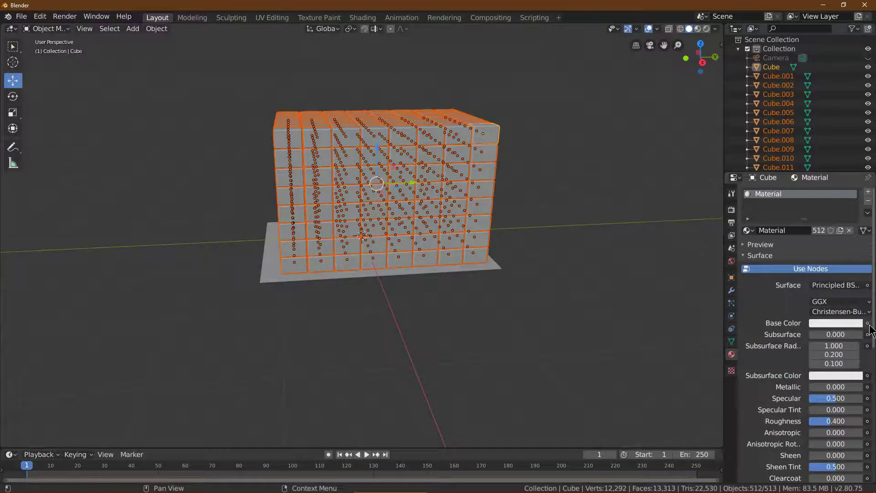
left_click(868, 324)
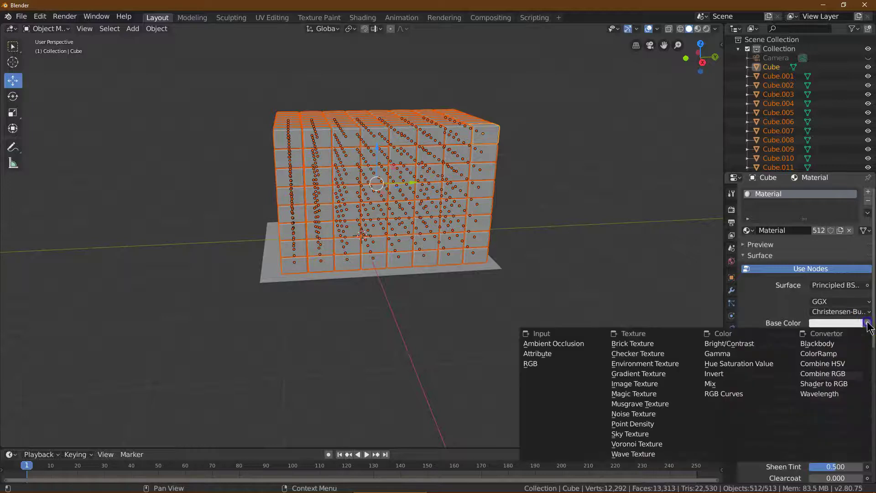
left_click(636, 384)
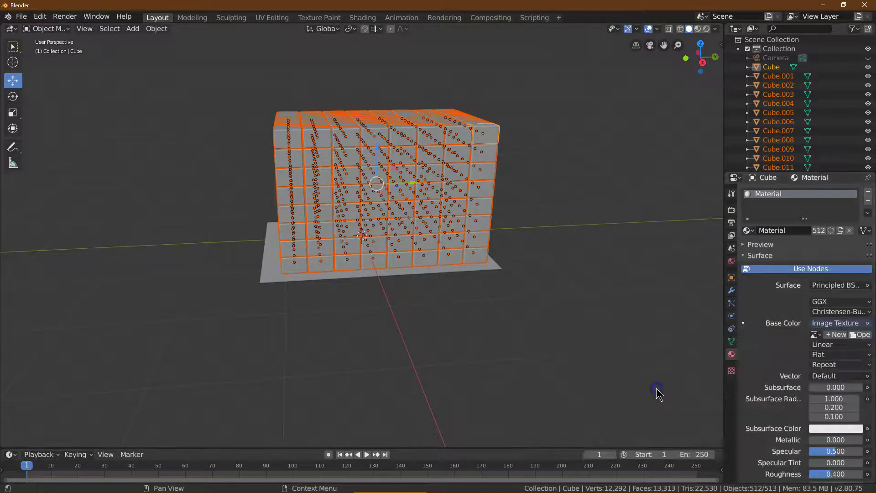
left_click(856, 337)
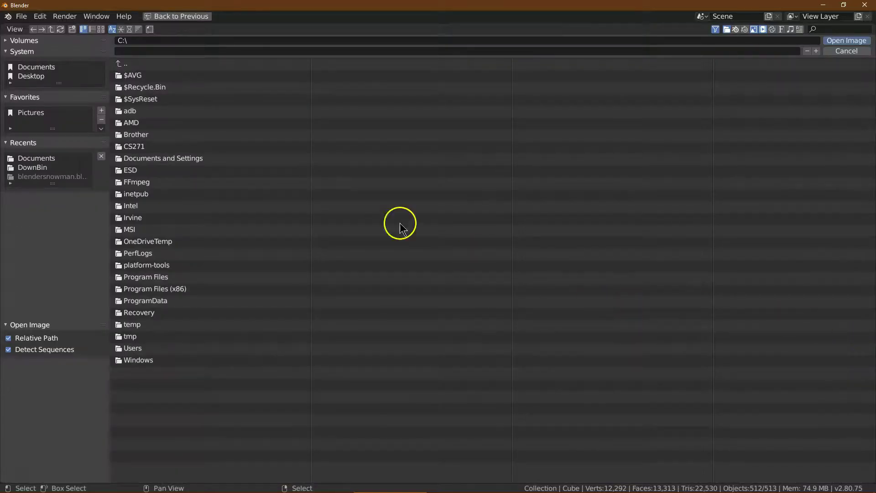
left_click(29, 167)
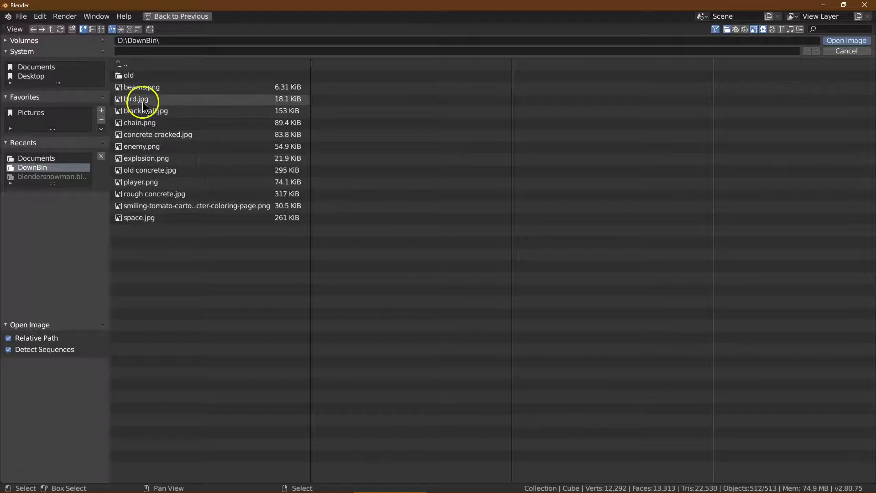
left_click(156, 194)
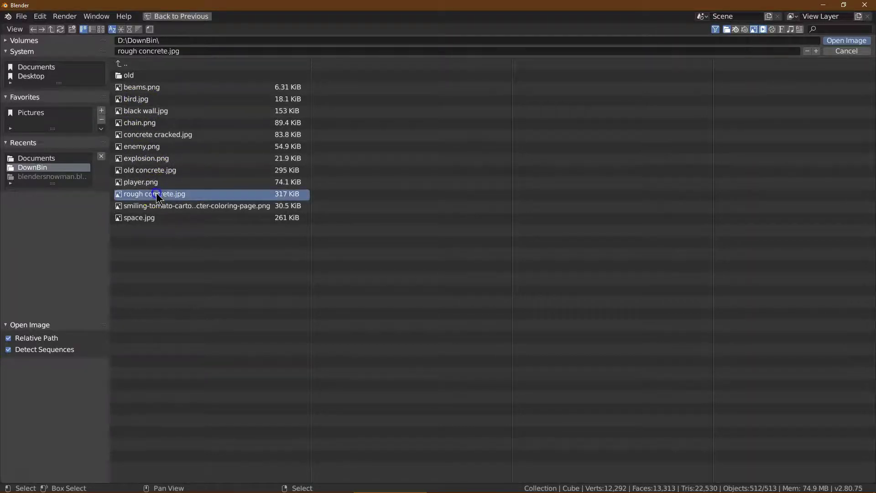
left_click(835, 40)
left_click(698, 29)
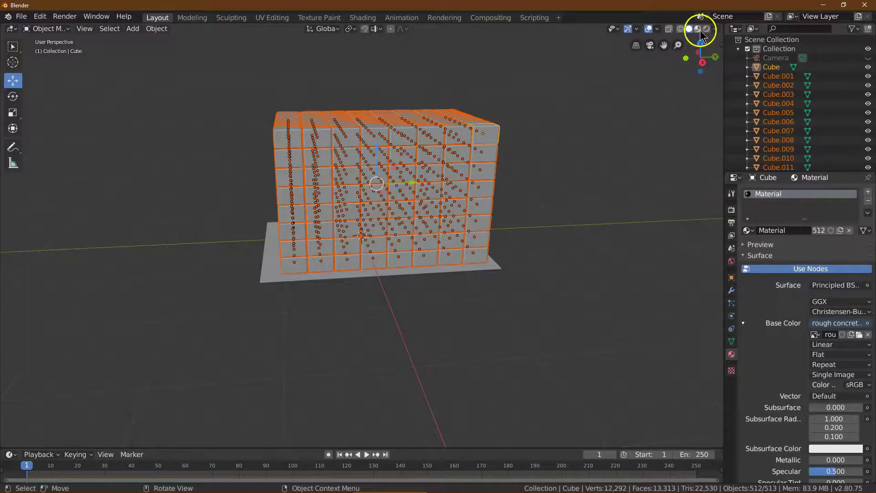
left_click(550, 240)
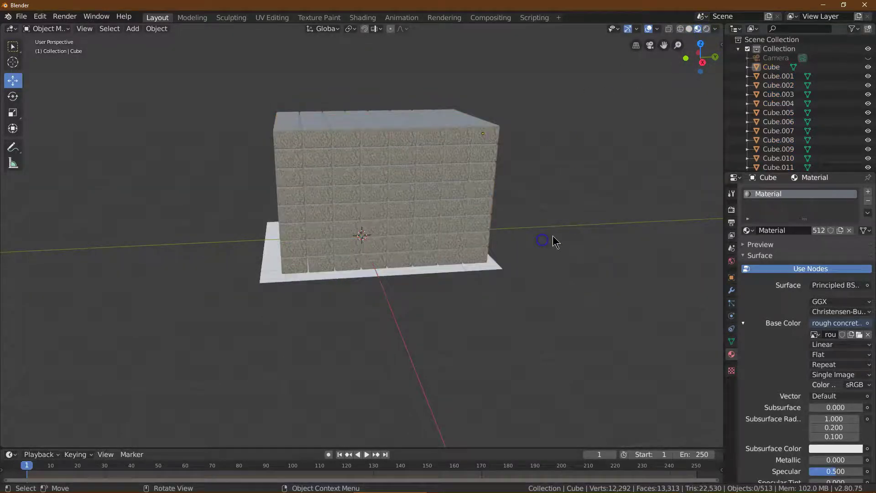
Give the ground plane a new material and darken its Base Color to nearly black.
left_click(272, 270)
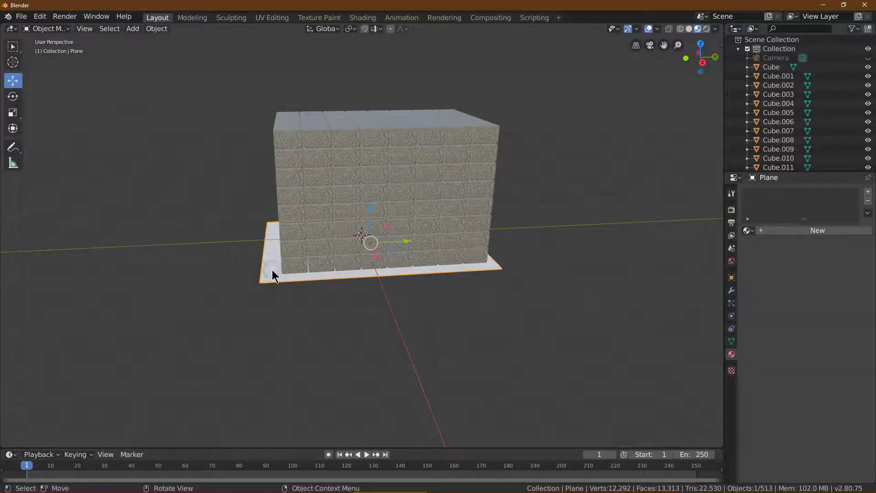
left_click(868, 192)
left_click(807, 230)
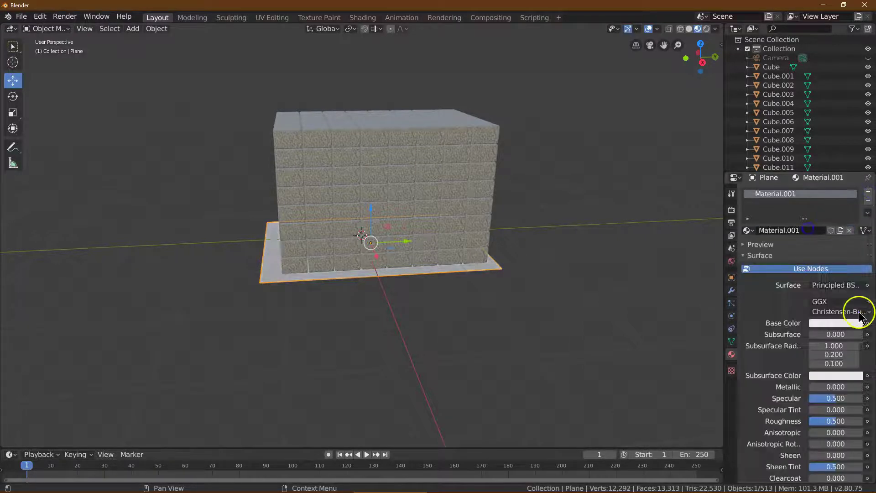
left_click(853, 323)
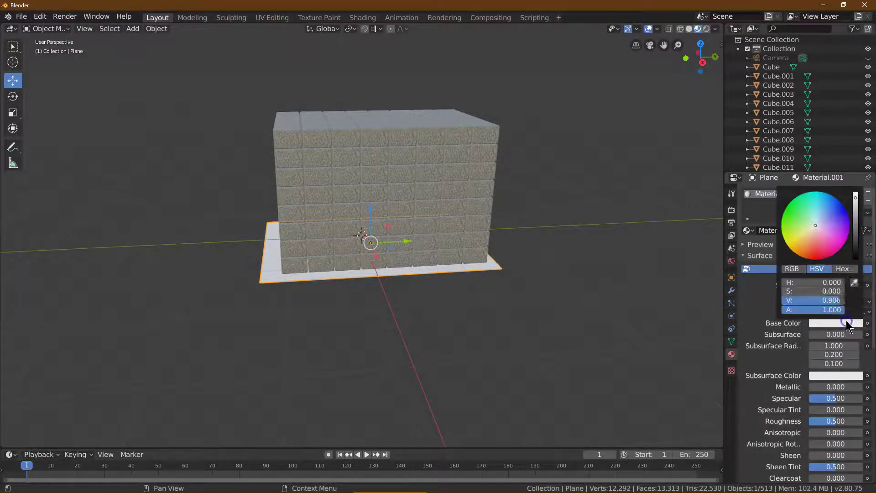
left_click(856, 245)
left_click_drag(856, 245, 856, 251)
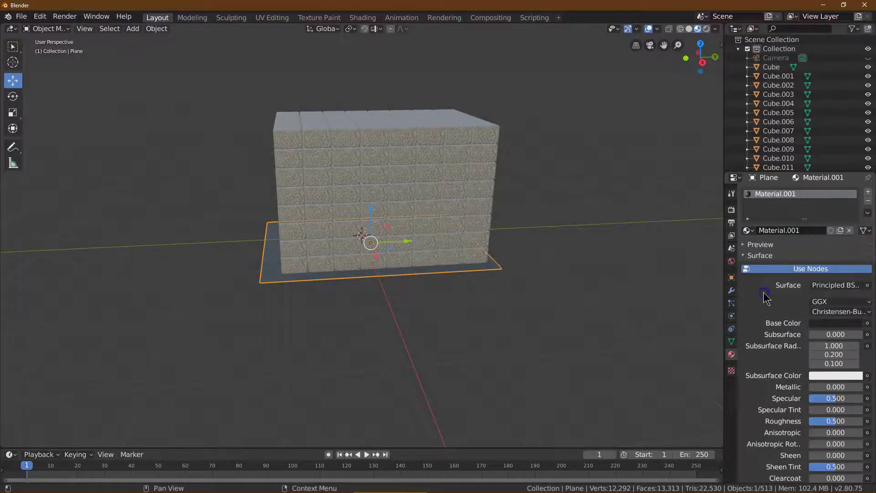
Enable Rigid Body physics on the ground plane with type Passive, shift the plane slightly along Y, and deselect it.
left_click(732, 318)
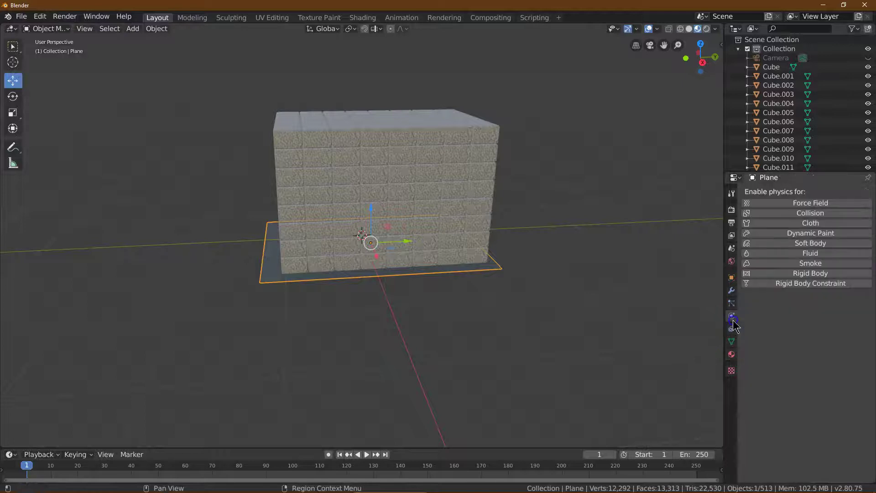
left_click(803, 273)
left_click(846, 311)
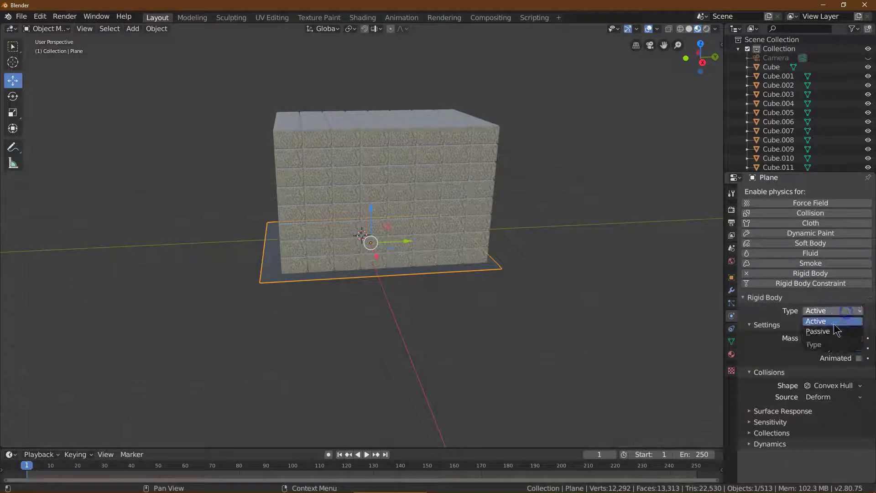
left_click(829, 331)
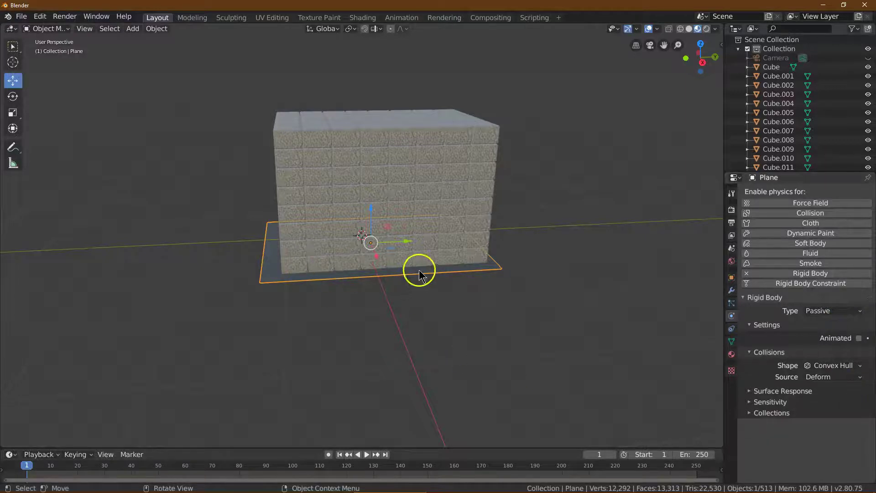
left_click_drag(405, 243, 411, 243)
left_click(388, 359)
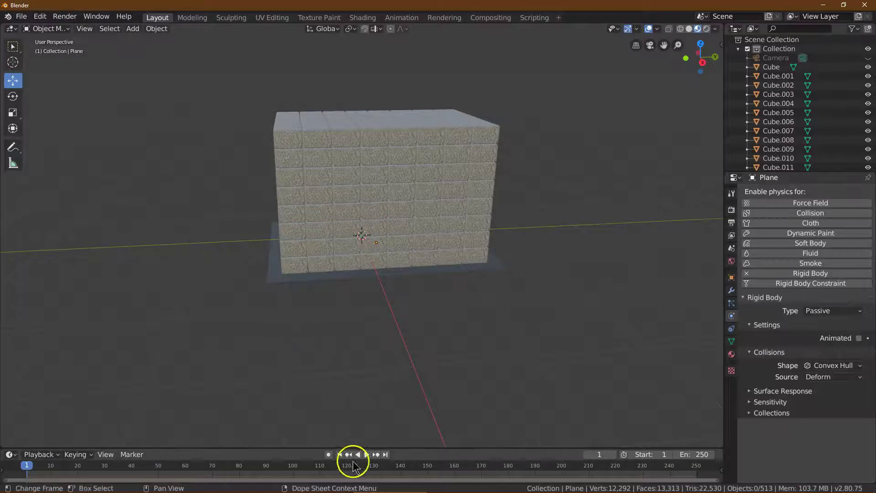
Play the rigid body simulation to check how the brick block behaves, and return to frame 1.
left_click(366, 455)
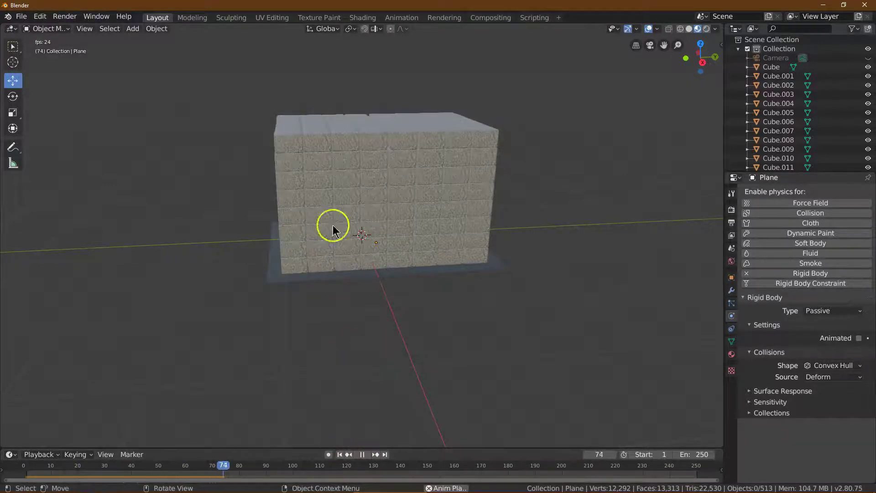
left_click(366, 455)
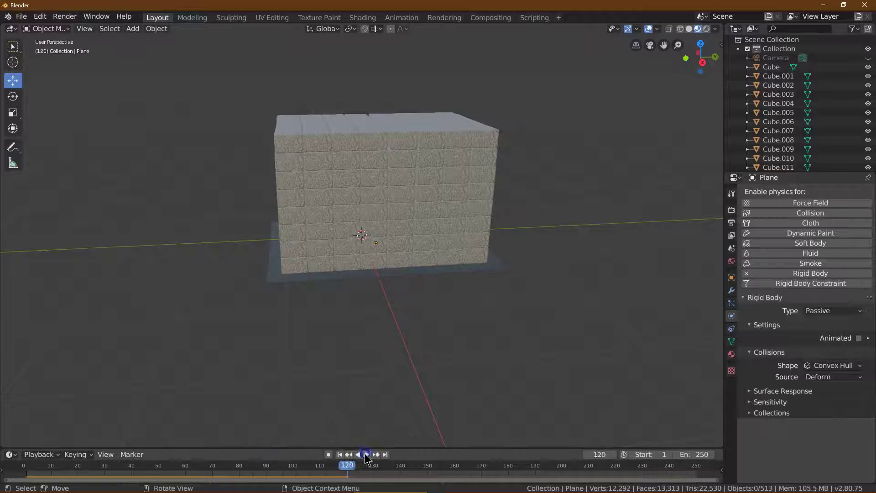
left_click(340, 455)
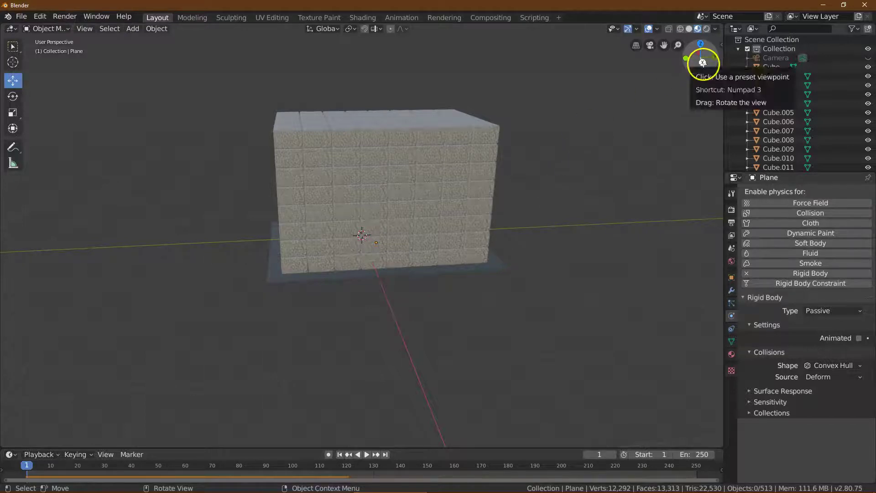
Add a torus in top view and move it about 26 m along Y, beyond the ground plane.
left_click_drag(703, 62, 5, 137)
left_click(702, 45)
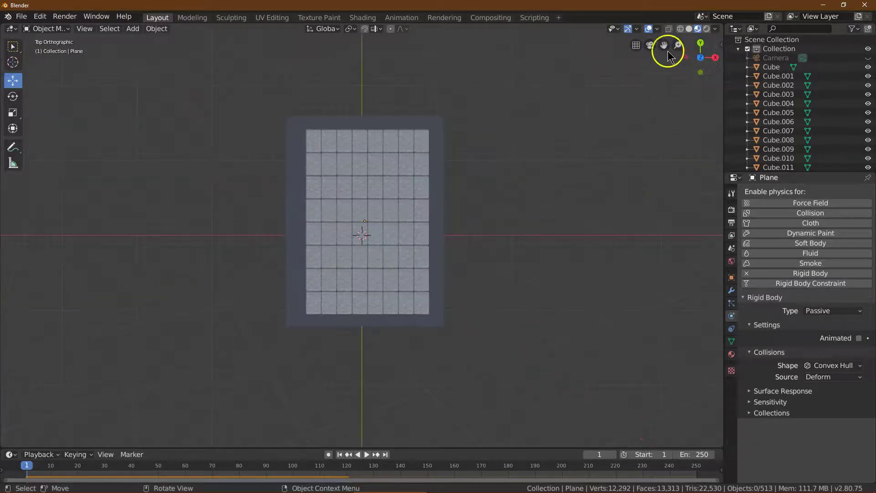
left_click_drag(665, 44, 650, 165)
left_click_drag(679, 44, 681, 433)
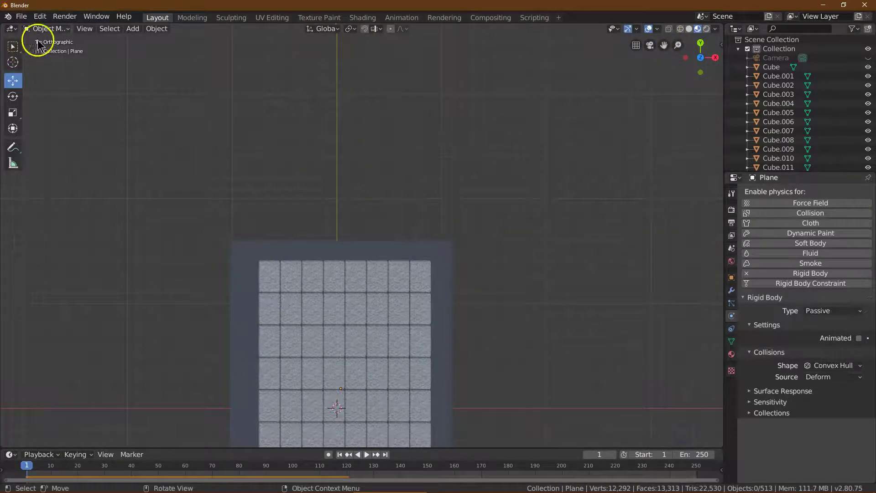
left_click(136, 32)
mouse_move(141, 41)
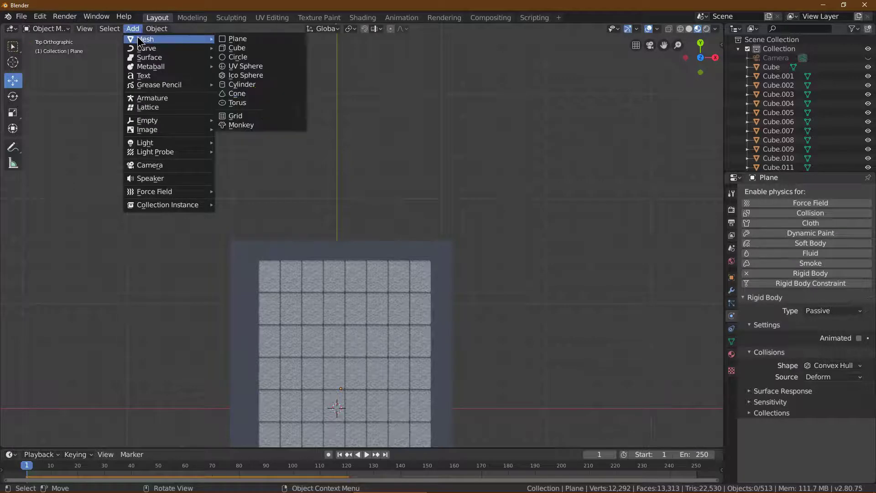
left_click(257, 106)
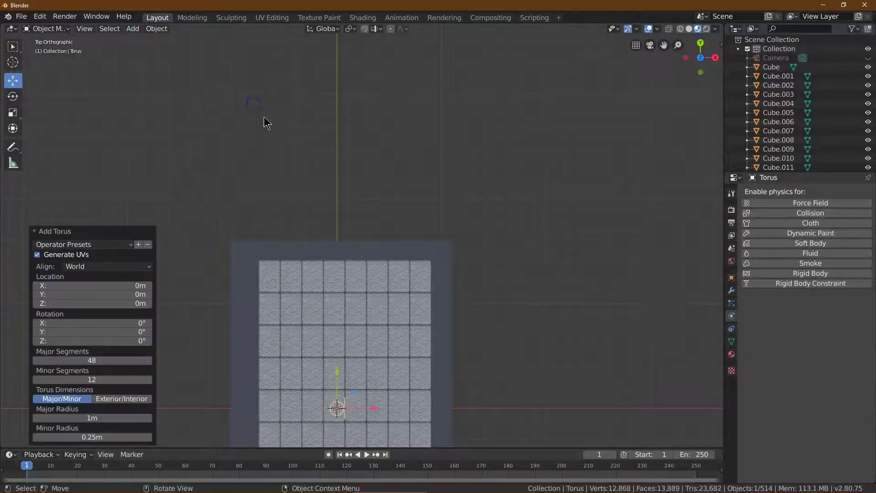
left_click_drag(337, 368, 350, 104)
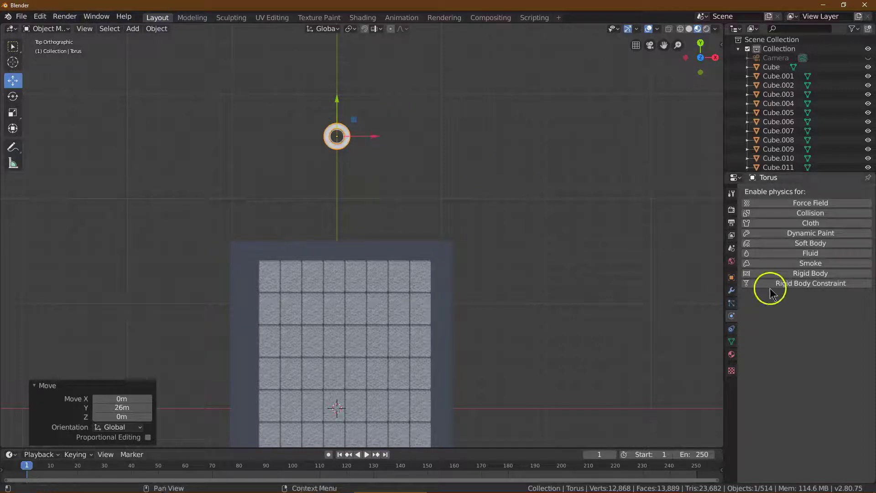
Set the torus's Y scale to 2 to stretch it into an oval link.
left_click(731, 278)
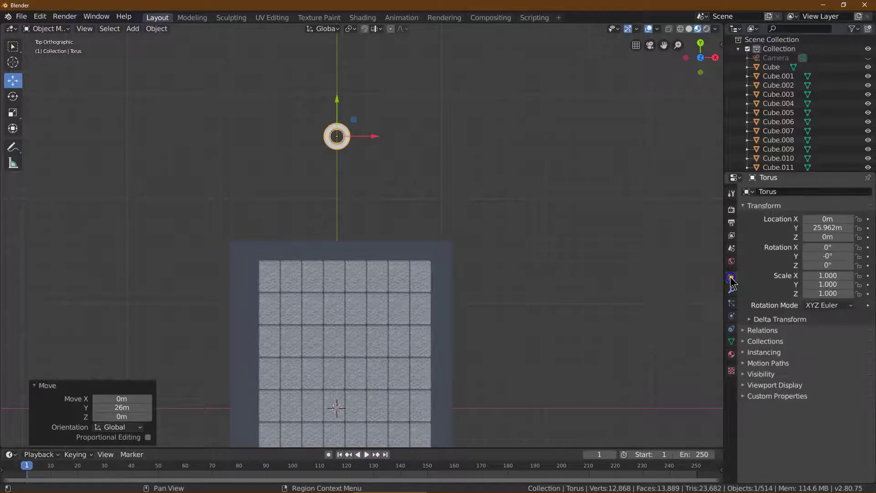
left_click(834, 284)
type("1.0")
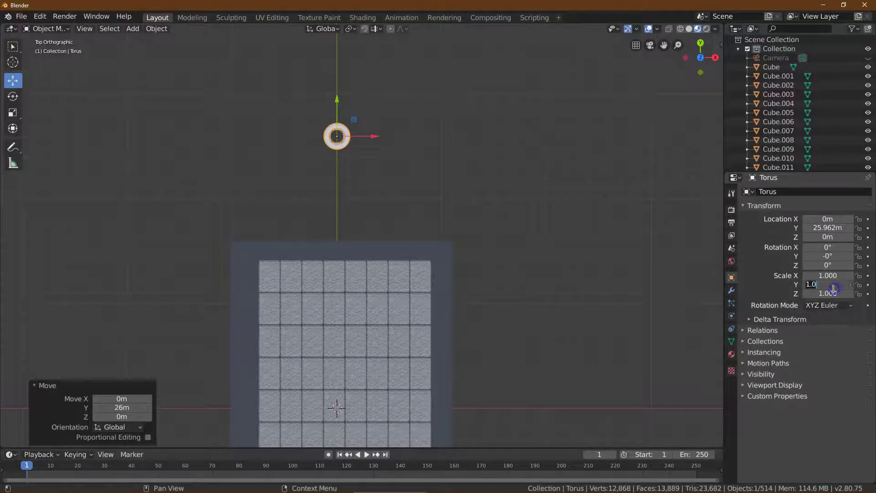
key("BackSpace")
key("BackSpace")
key("BackSpace")
type("2")
key("Return")
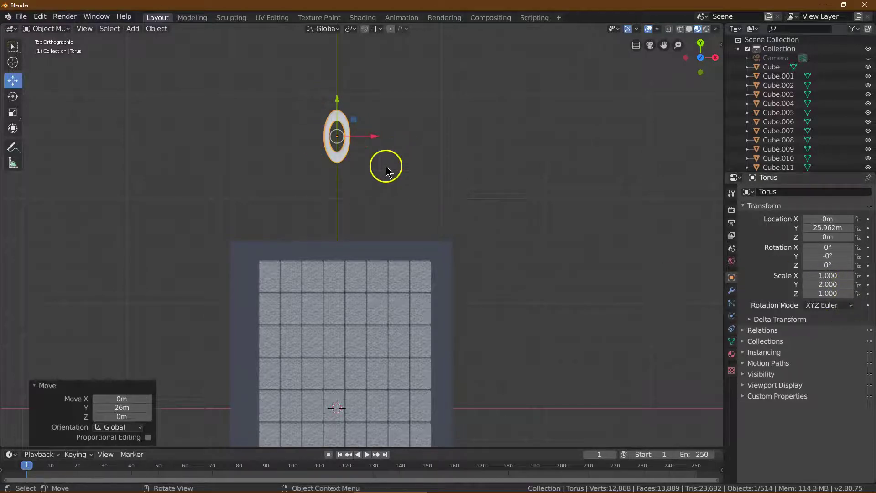
Try stretching the torus further along Y and return its Y scale to 2.
left_click(831, 284)
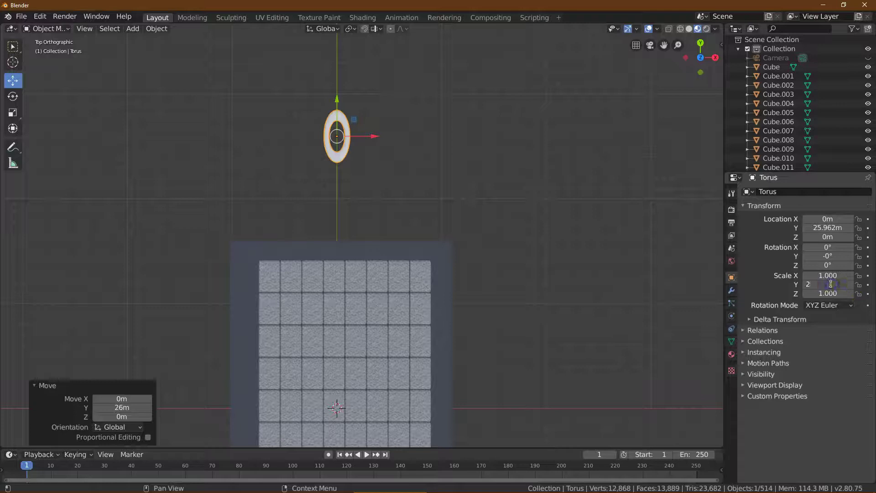
key("Return")
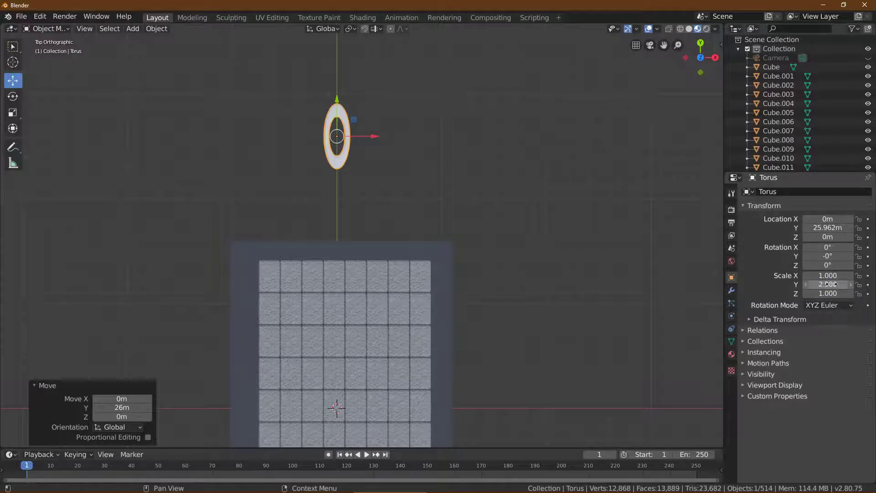
key("Return")
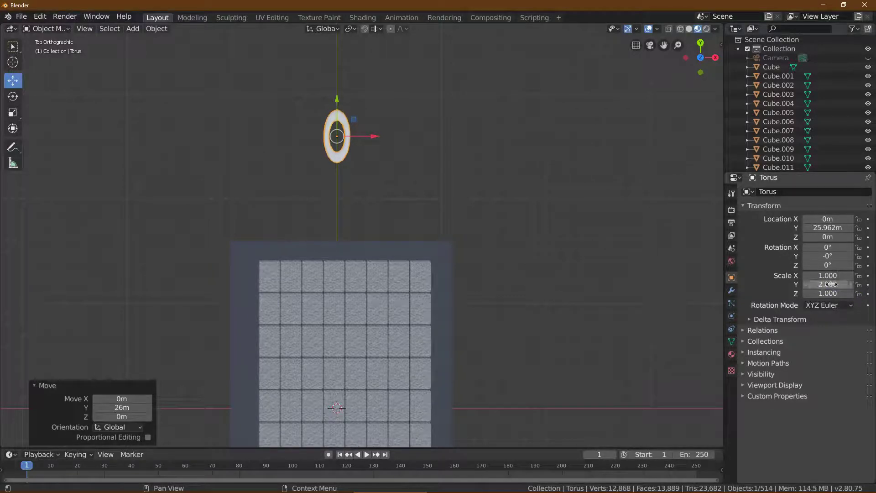
Set the torus's rotation to 90° on both X and Y.
left_click(829, 248)
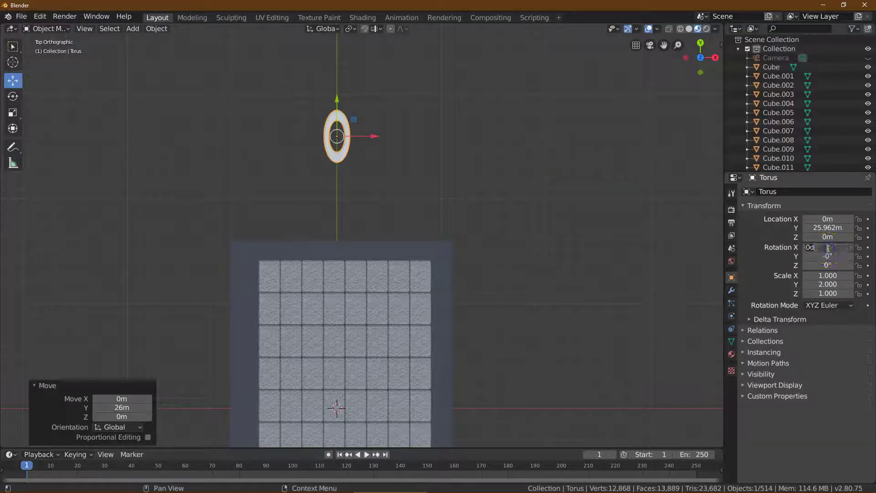
key("Return")
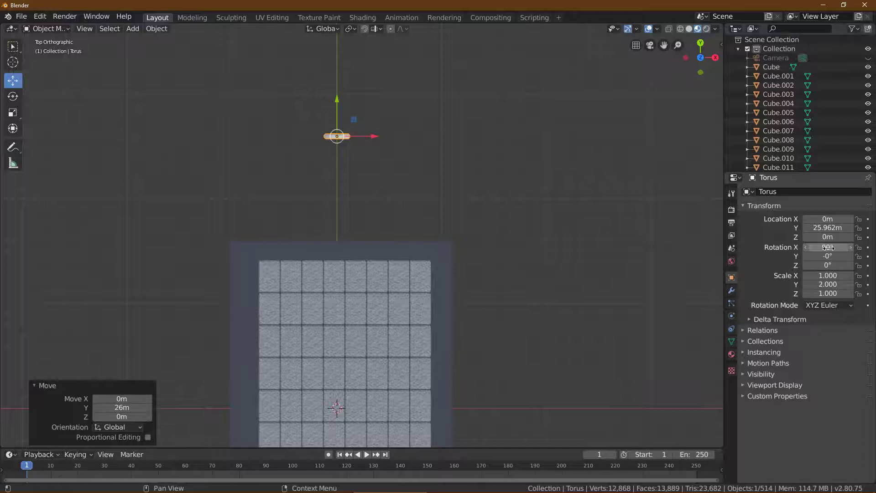
left_click_drag(711, 59, 601, 402)
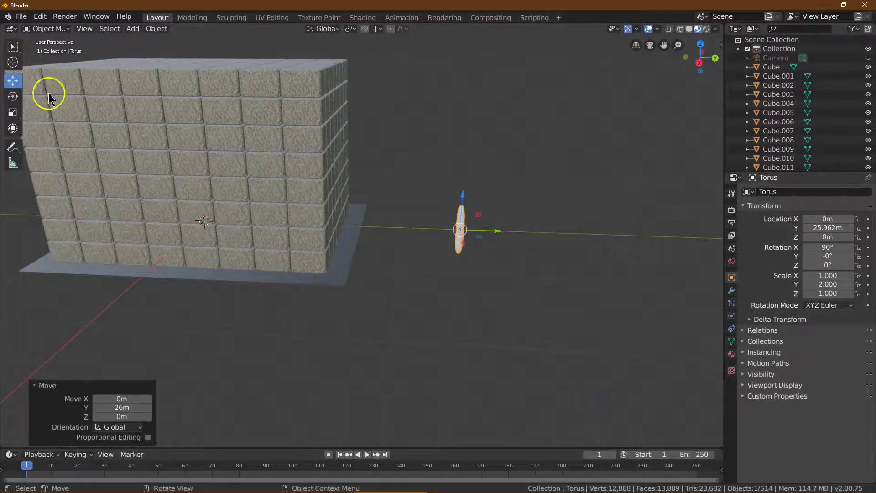
left_click(842, 258)
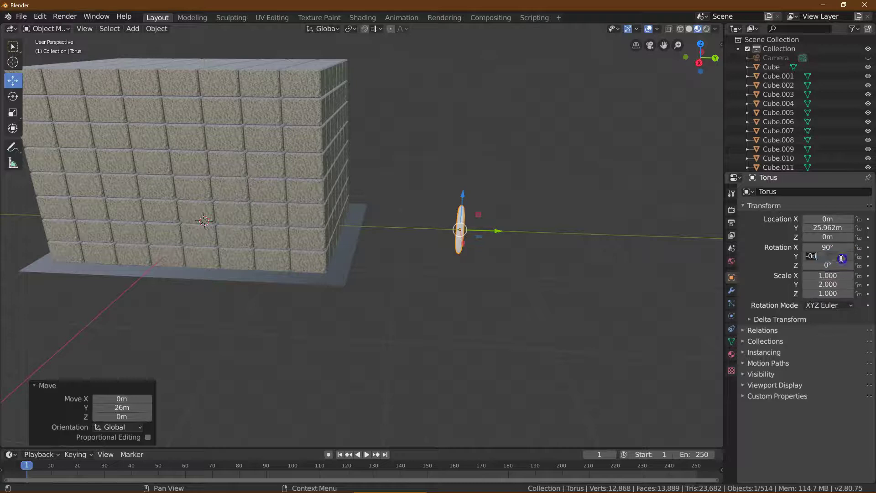
type("90")
key("Return")
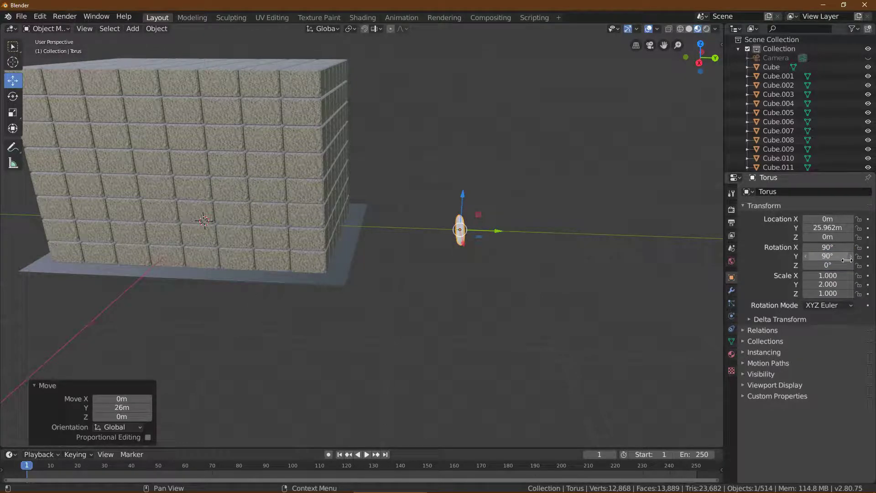
Set the torus's Y rotation to 0° and its Z rotation to 90° to stand the oval link upright.
key("Return")
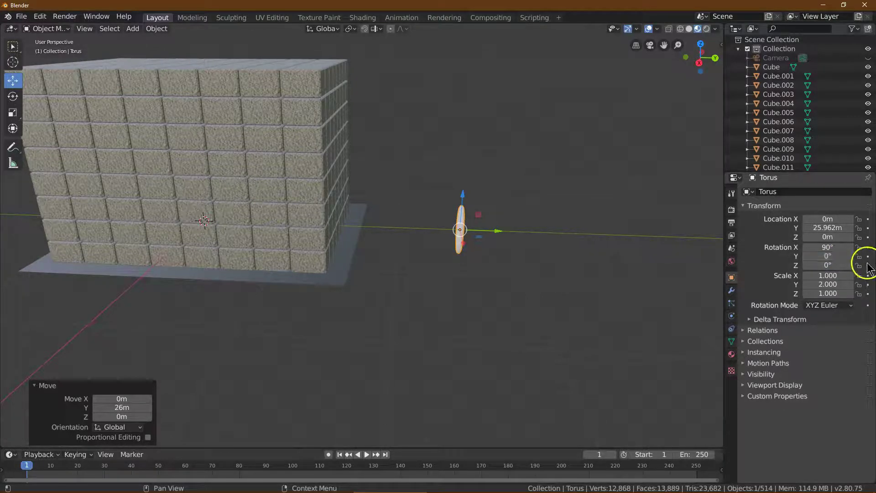
key("Return")
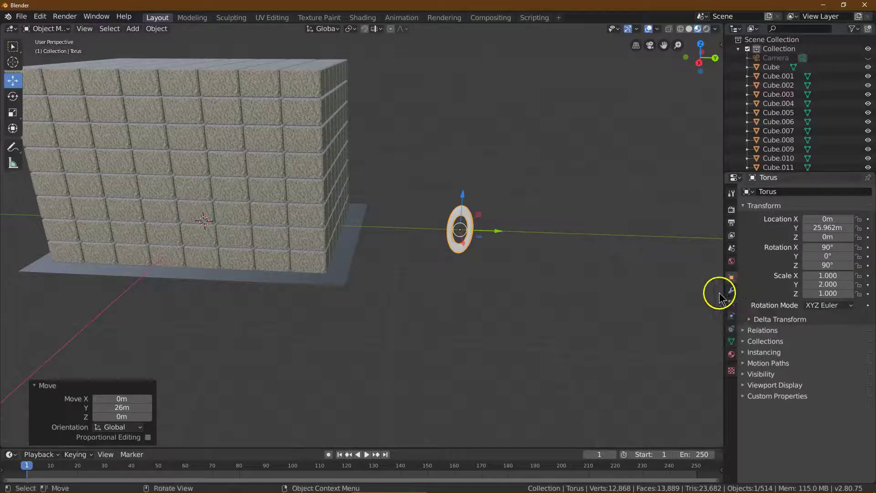
Create a new material for the torus and darken its base color to a value of about 0.147.
left_click(730, 354)
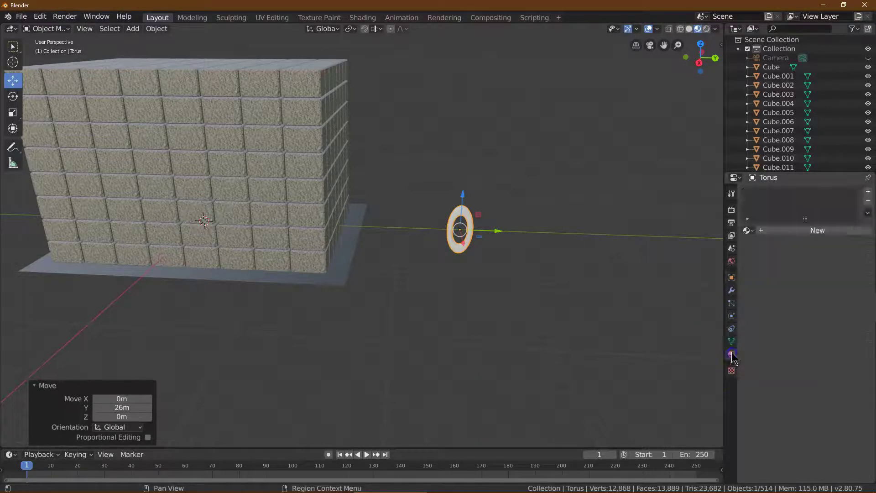
left_click(831, 231)
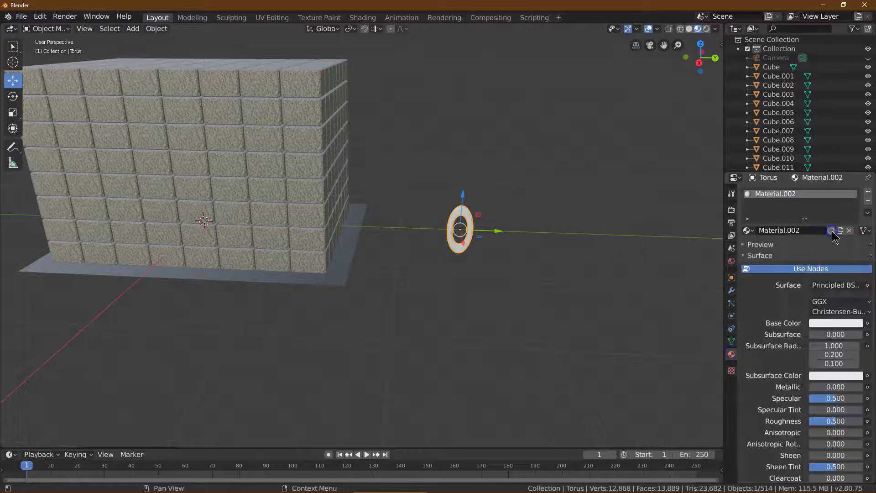
left_click(840, 323)
left_click_drag(856, 206, 856, 246)
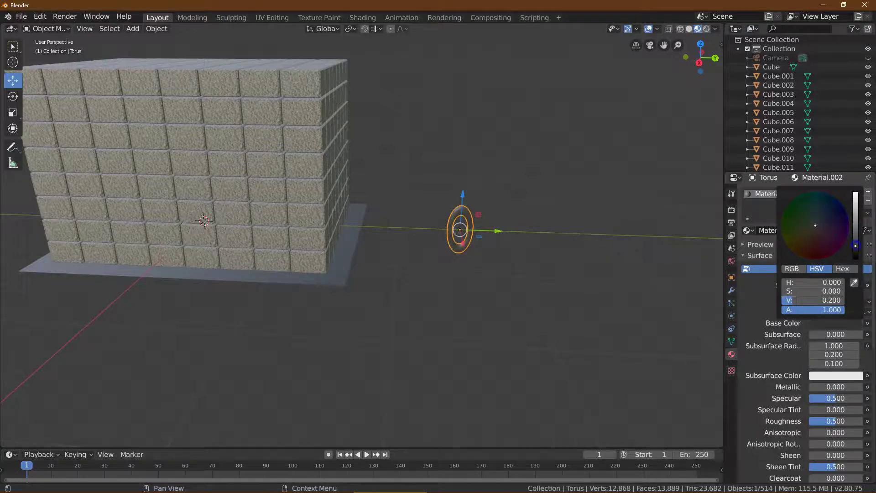
left_click(852, 322)
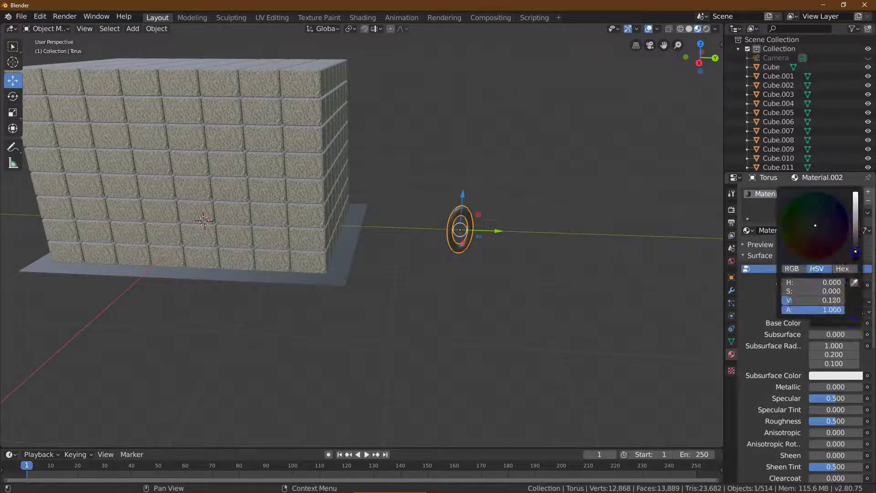
left_click(821, 327)
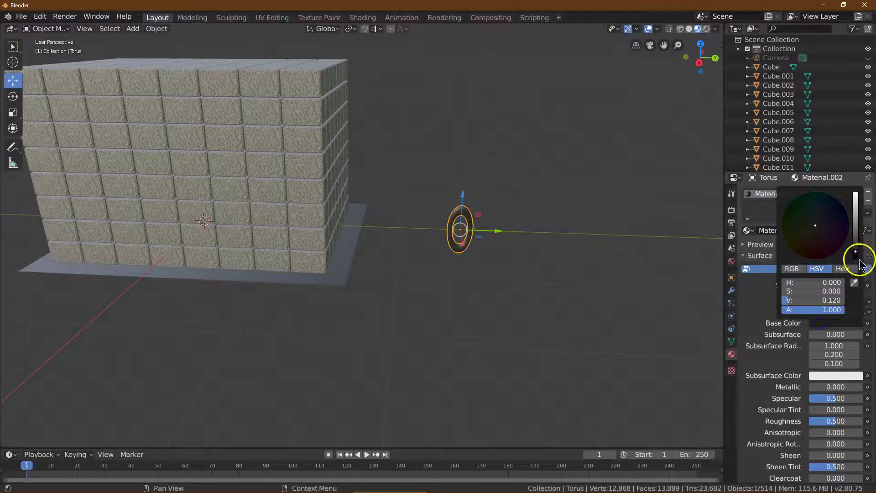
left_click_drag(855, 243, 856, 246)
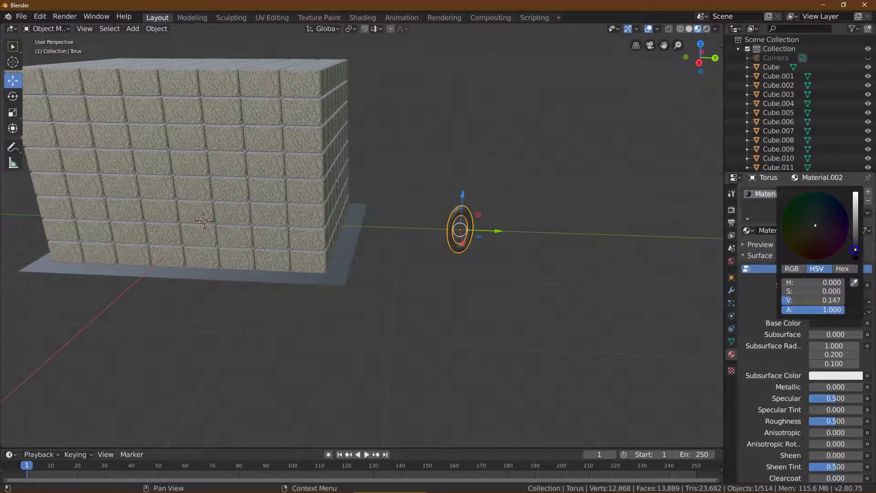
Set the torus material's roughness to 0.3 and lighten its base color to a value of about 0.253.
scroll(757, 363, "down", 1)
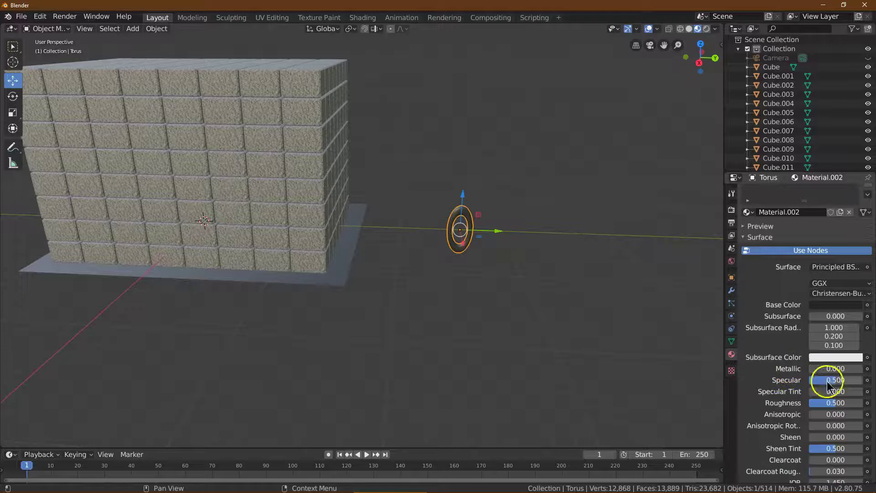
scroll(829, 386, "down", 1)
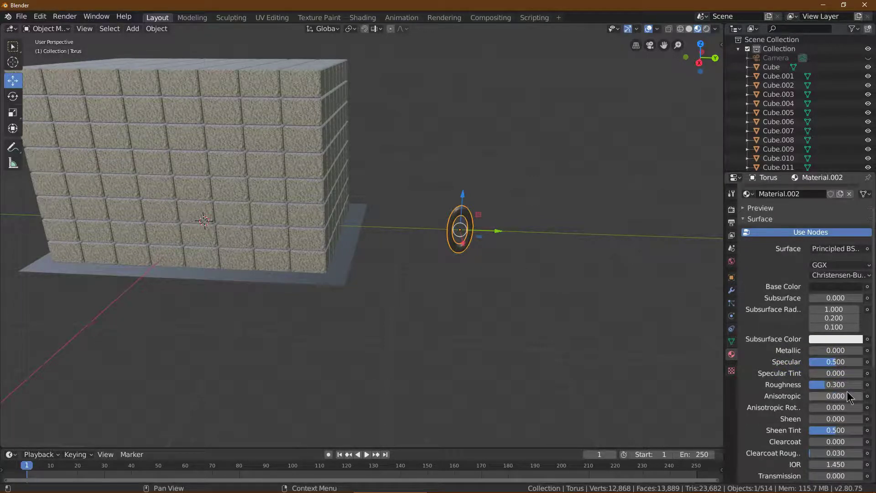
left_click(842, 288)
left_click_drag(856, 213, 856, 206)
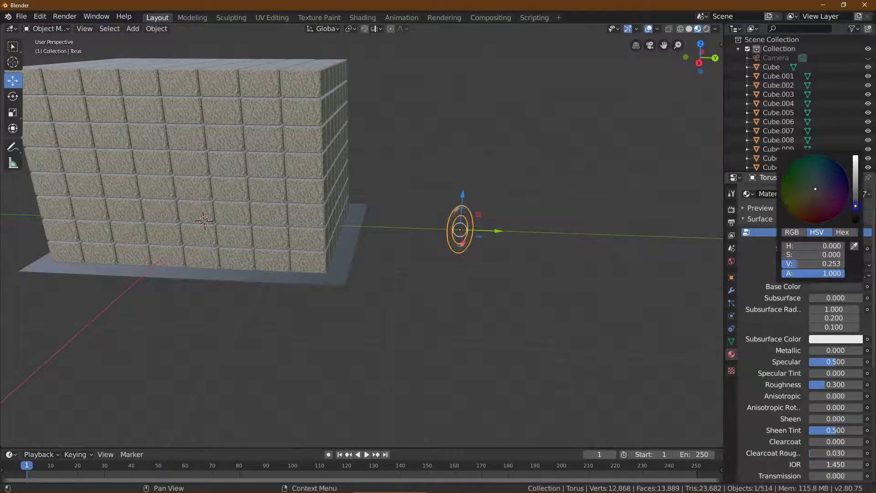
Duplicate the torus link and offset the copy 0 m on X and Y and about 4.25 m on Z.
scroll(642, 313, "up", 2)
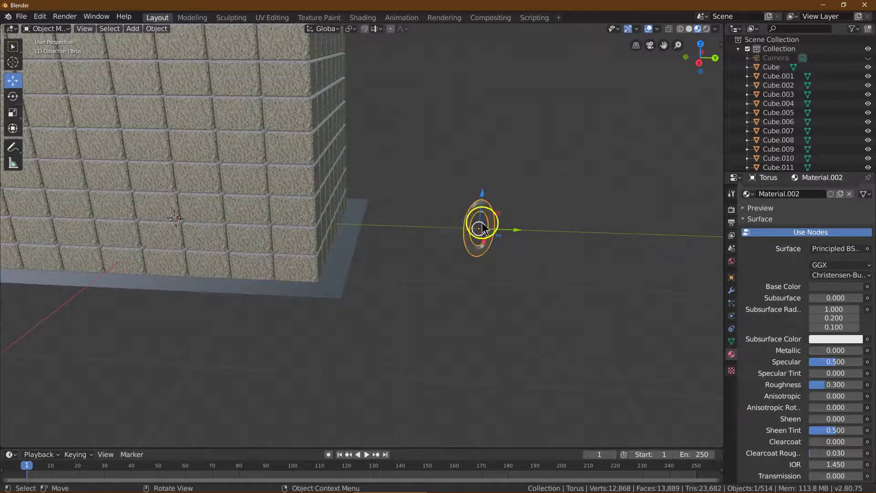
left_click(153, 29)
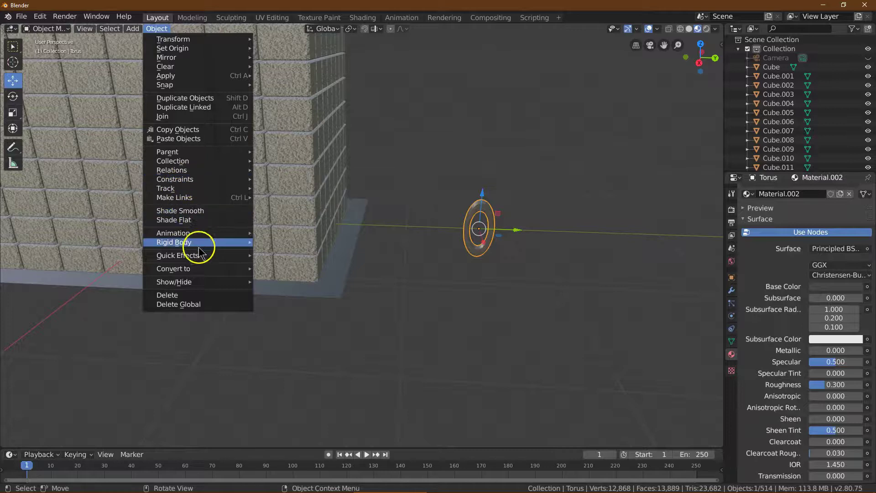
left_click(173, 99)
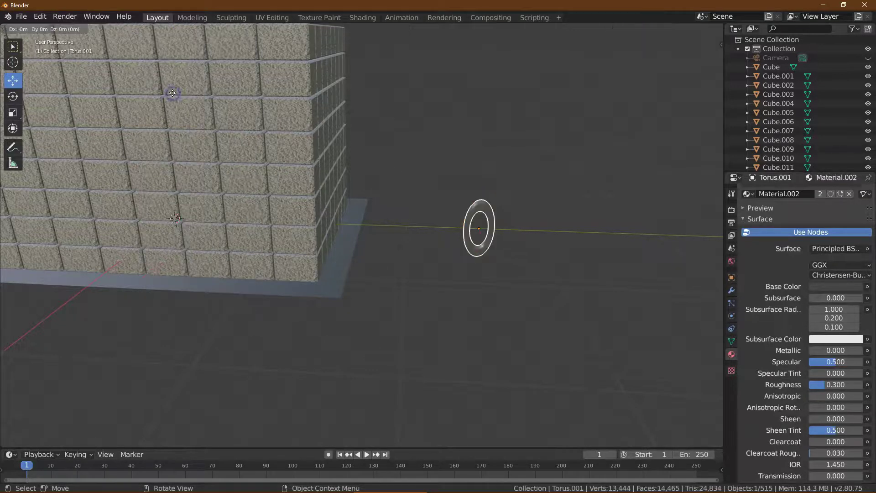
left_click(185, 38)
left_click(116, 397)
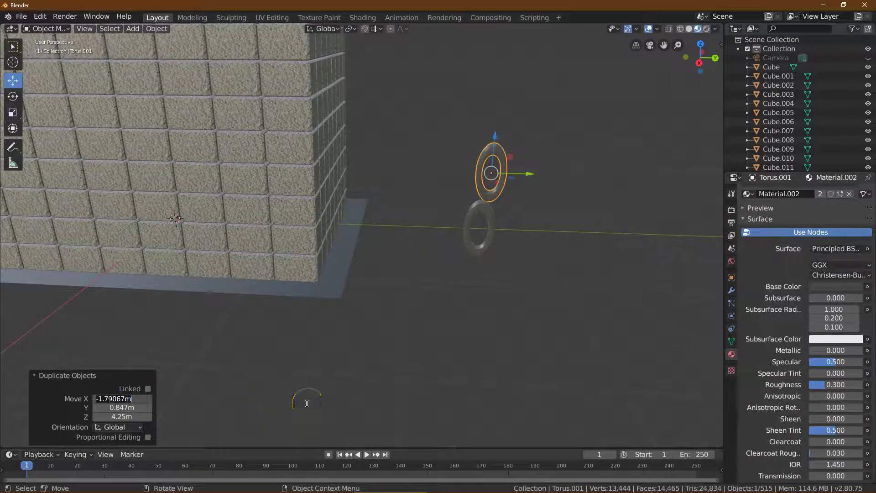
key("Return")
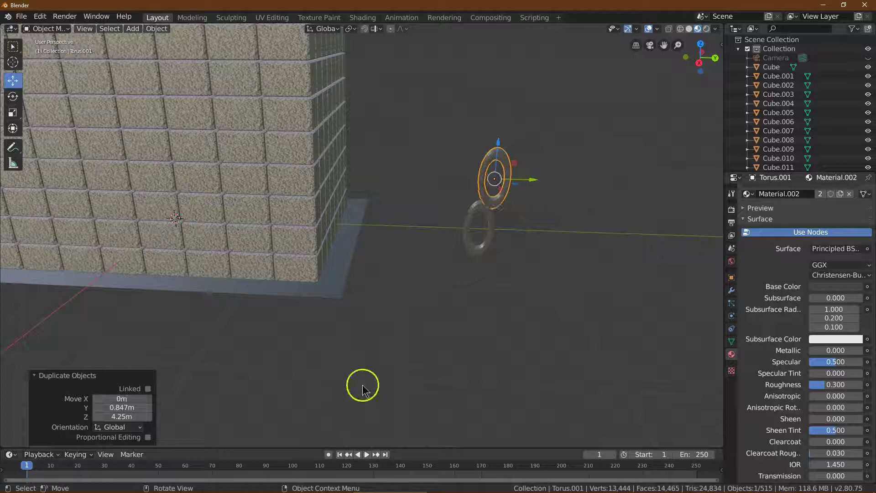
left_click(120, 407)
key("Return")
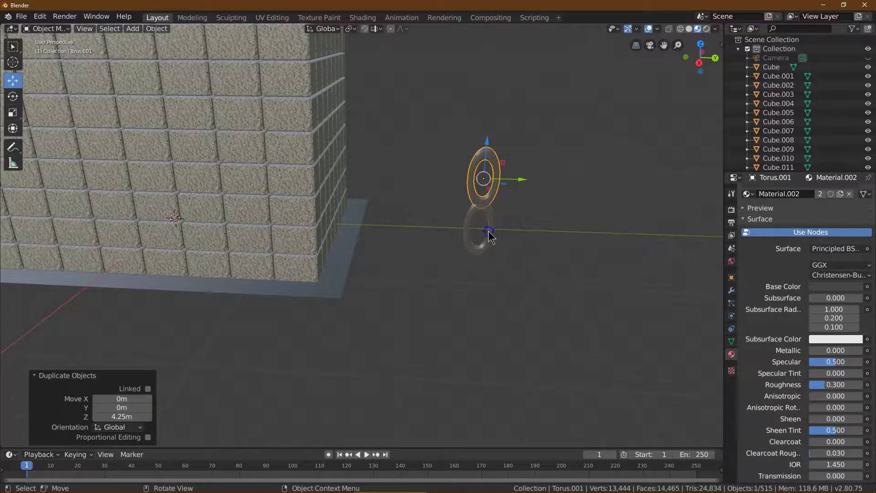
Compare both links' transforms, try rotating the upper link about Z, and return its Z rotation to 90°.
left_click(489, 237)
left_click(732, 278)
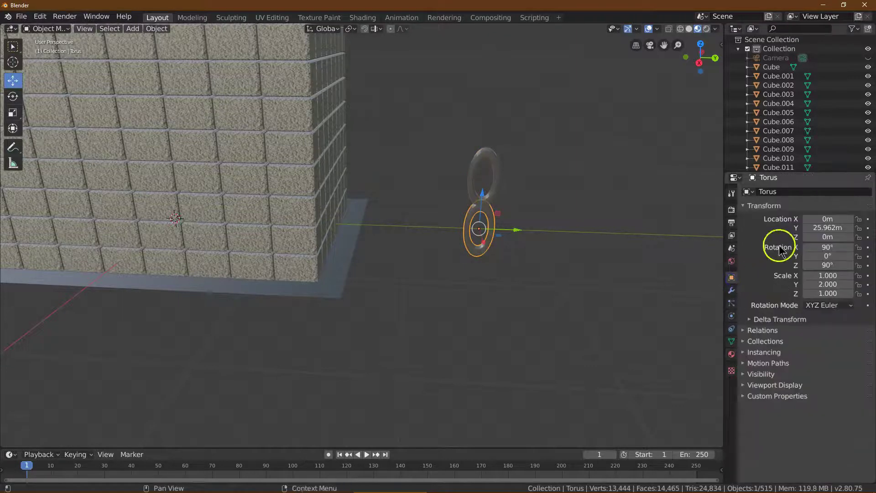
left_click(490, 170)
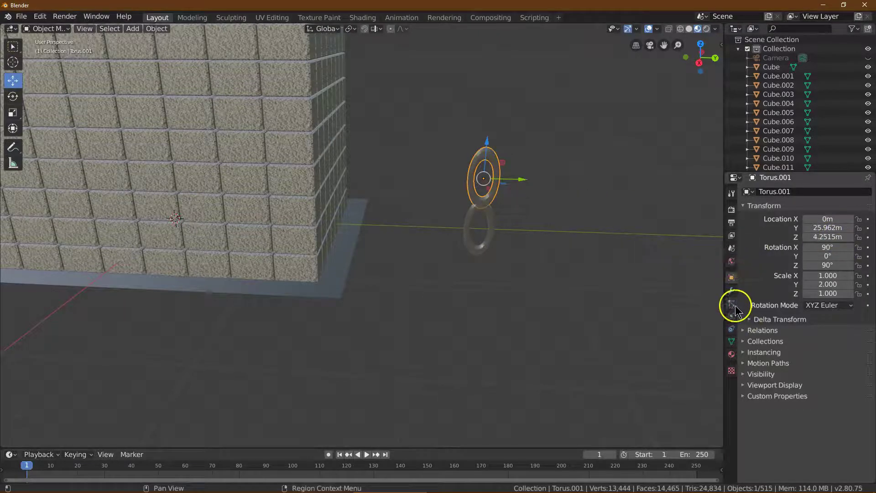
left_click(13, 96)
left_click_drag(512, 185, 489, 207)
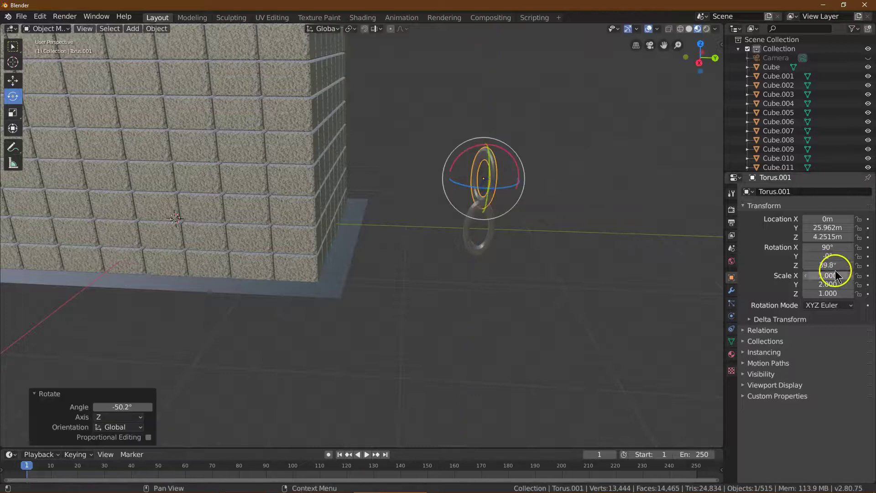
type("90")
key("Return")
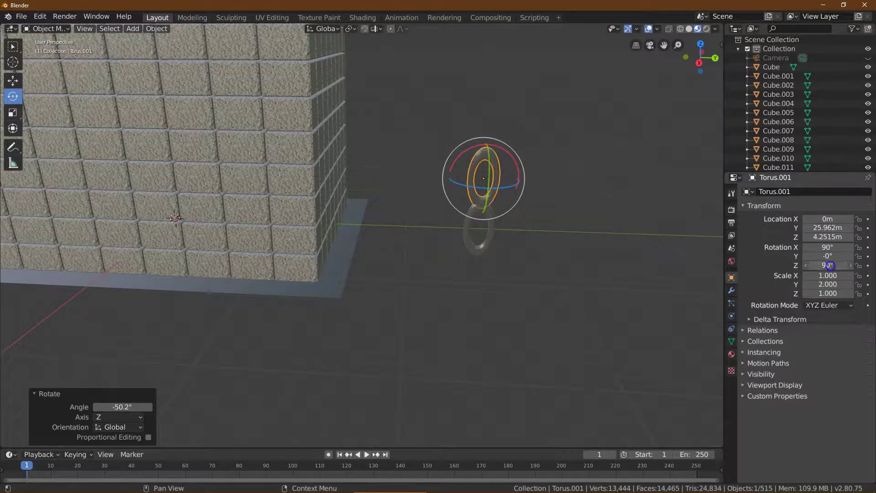
Set the upper link's Z rotation to 180° so it stands perpendicular to the lower link.
left_click(715, 60)
left_click_drag(391, 192, 376, 209)
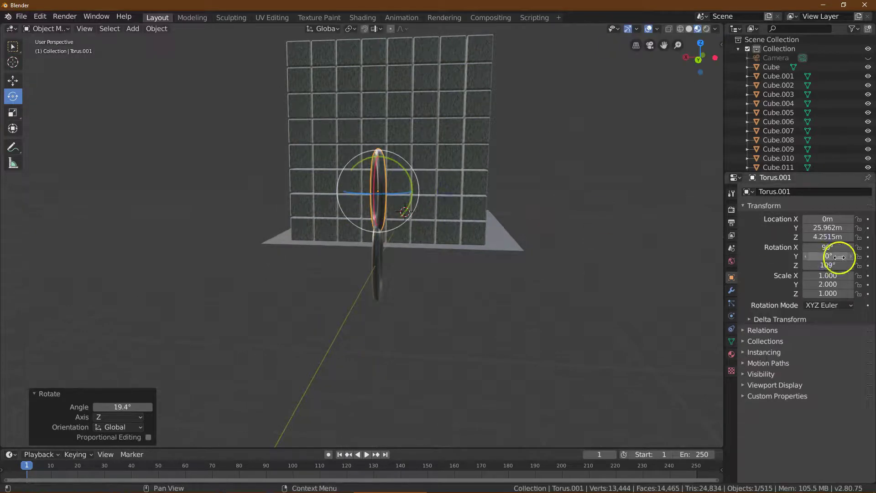
left_click(822, 265)
type("180")
key("Return")
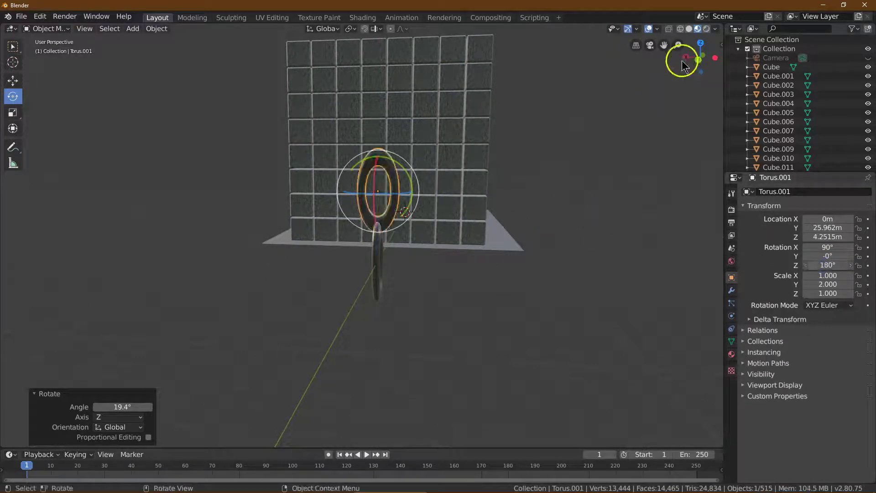
Lower the upper link along Z by about 1.06 m and a further 0.22 m so it interlocks with the lower link.
left_click(13, 81)
left_click_drag(381, 161, 381, 182)
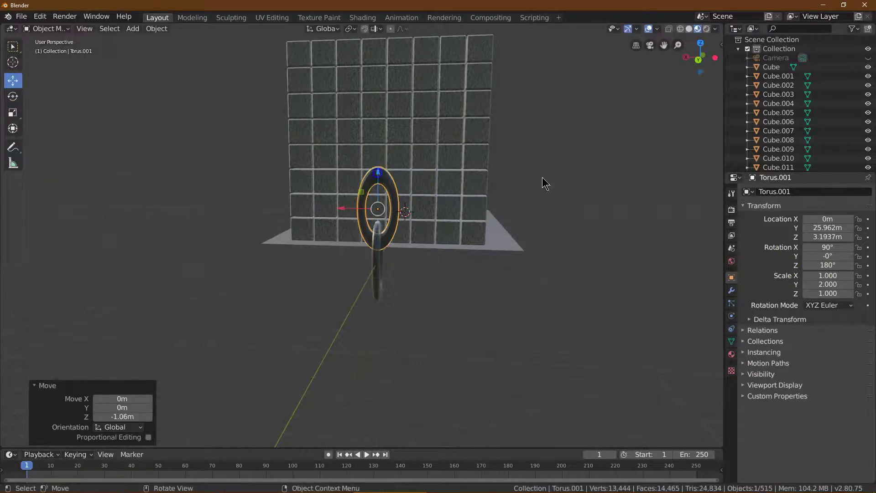
left_click_drag(701, 55, 694, 35)
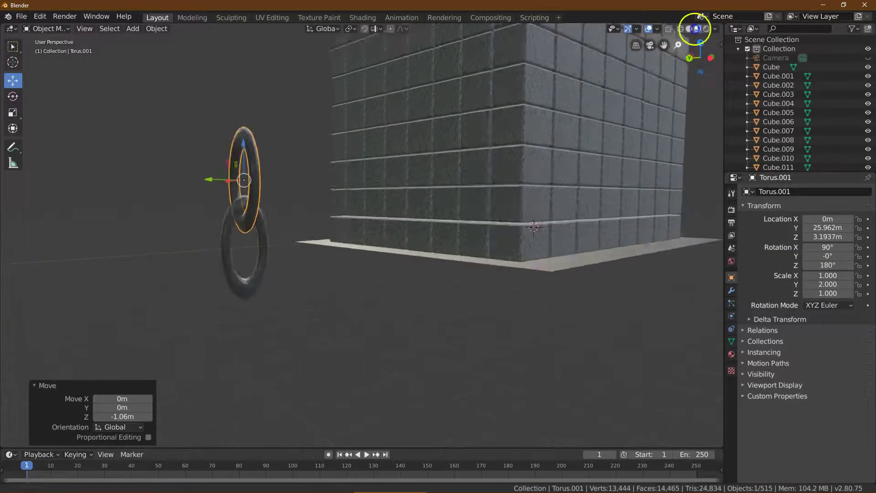
scroll(678, 45, "up", 6)
left_click_drag(235, 34, 237, 58)
left_click_drag(679, 45, 670, 191)
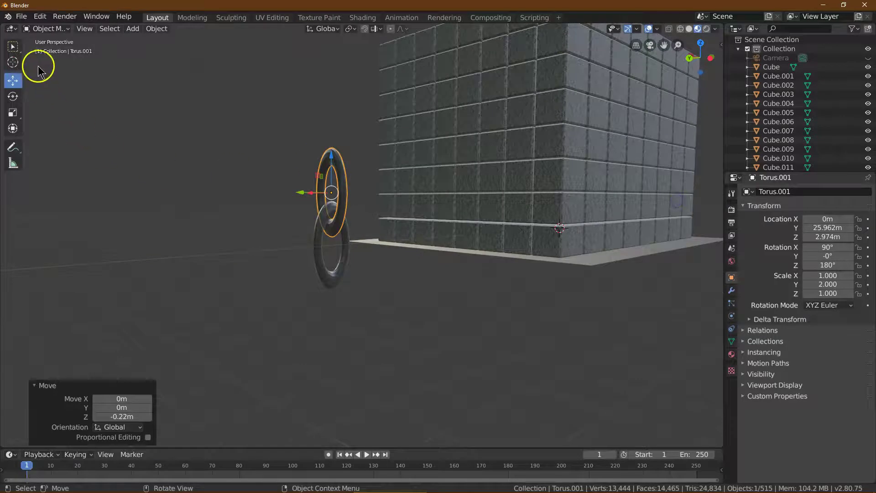
Select both interlocked links and duplicate them about 5.69 m upward along Z to continue the chain.
left_click(6, 47)
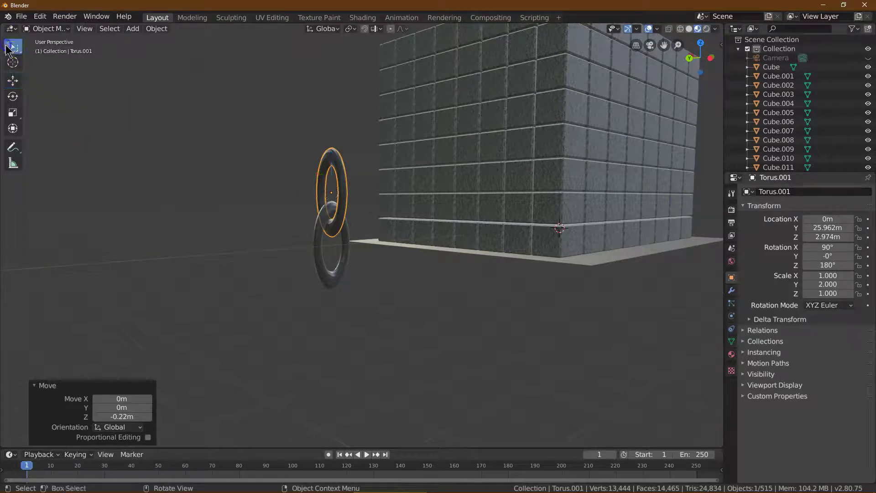
left_click_drag(688, 69, 489, 156)
left_click_drag(248, 129, 323, 316)
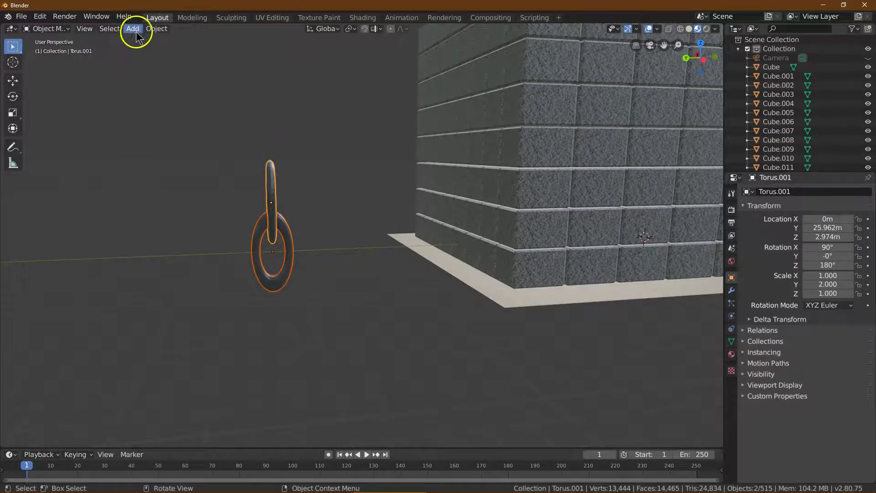
left_click(150, 30)
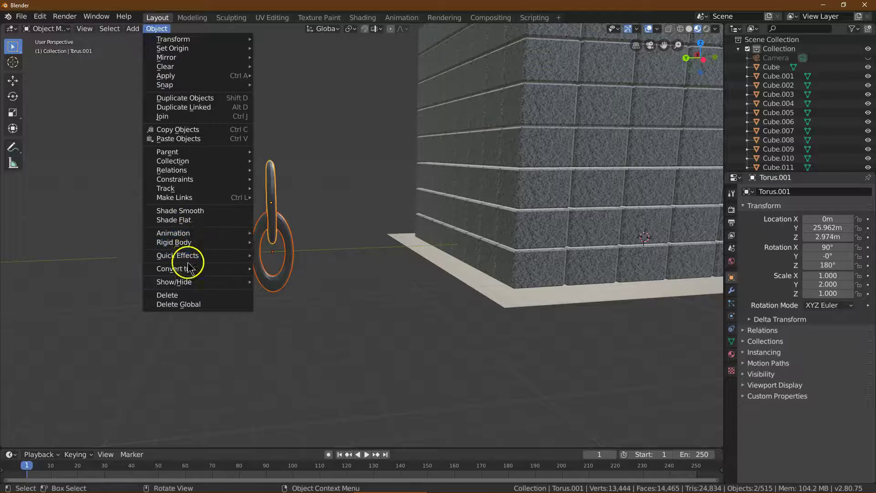
left_click(173, 100)
key("z")
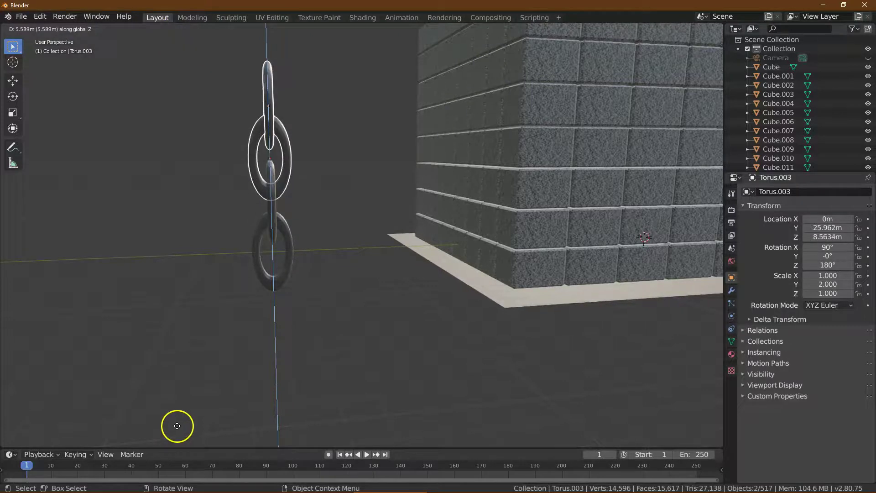
left_click(178, 417)
Repeat the 5.69 m upward duplication of the link pair five times to build a tall vertical chain.
left_click_drag(681, 49, 536, 153)
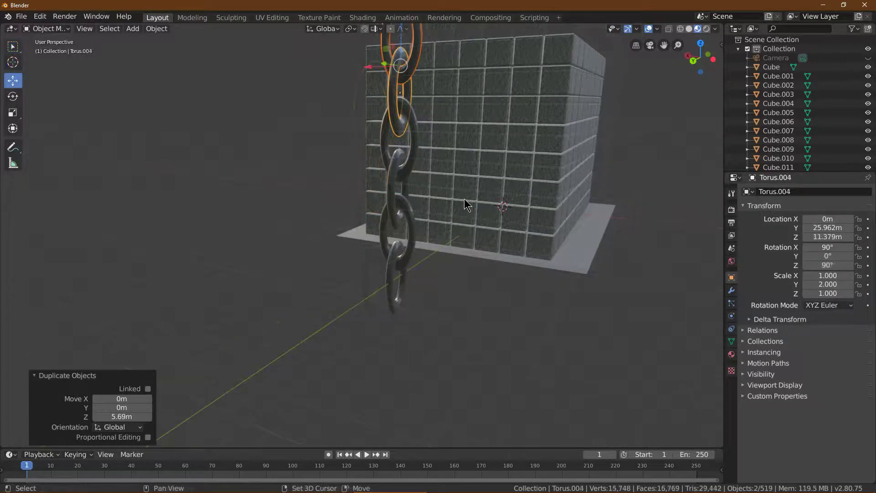
key("shift+r")
key("shift+r")
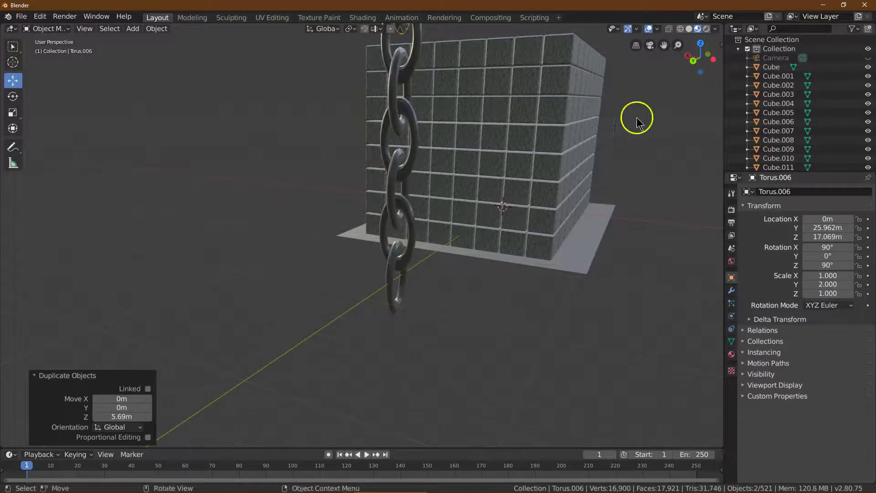
middle_click_drag(638, 120, 660, 105)
middle_click_drag(680, 71, 658, 93)
scroll(659, 94, "down", 3)
key("shift+r")
key("shift+r")
key("shift+r")
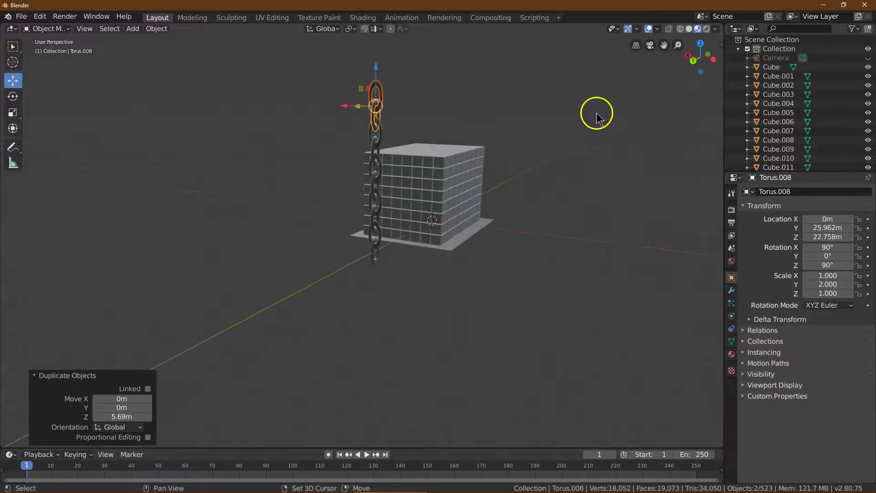
scroll(503, 139, "down", 2)
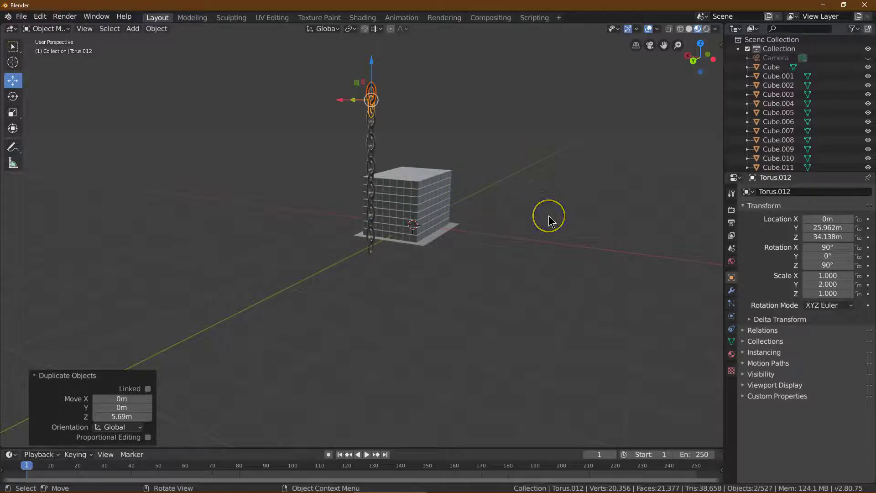
left_click_drag(690, 59, 616, 58)
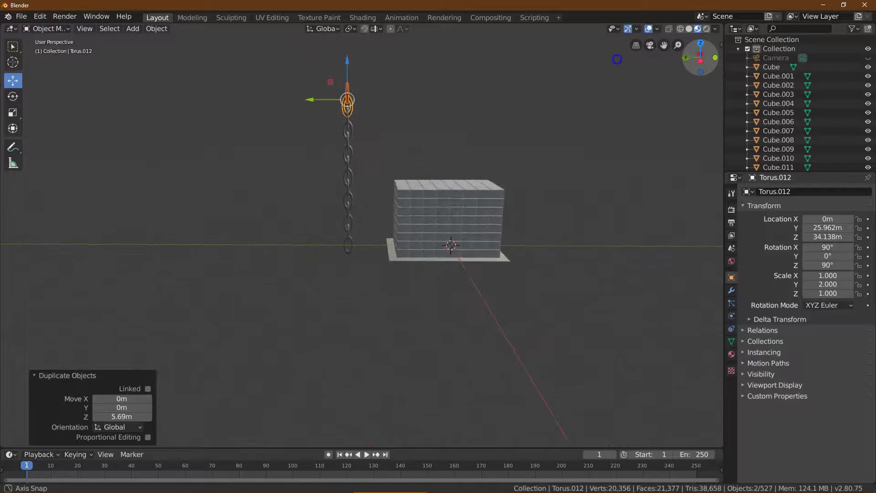
Make one of the upper chain links an active rigid body with its collision shape set to Mesh.
left_click(302, 146)
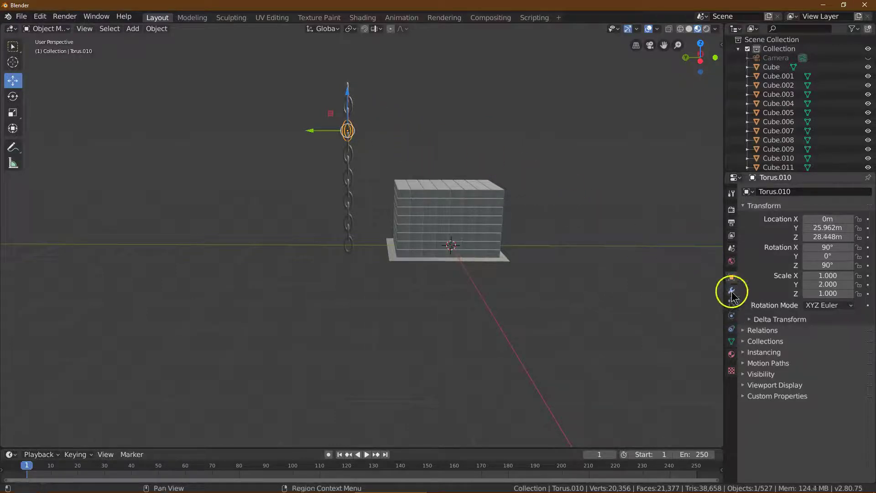
left_click(733, 317)
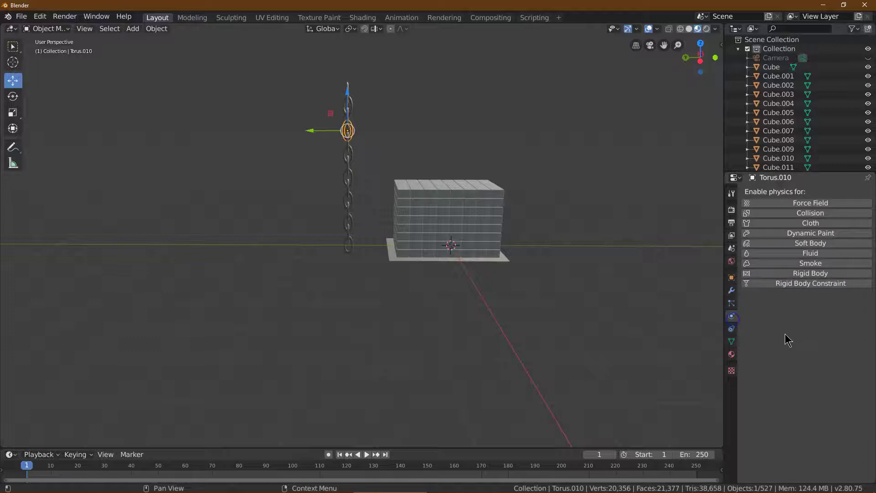
left_click(820, 277)
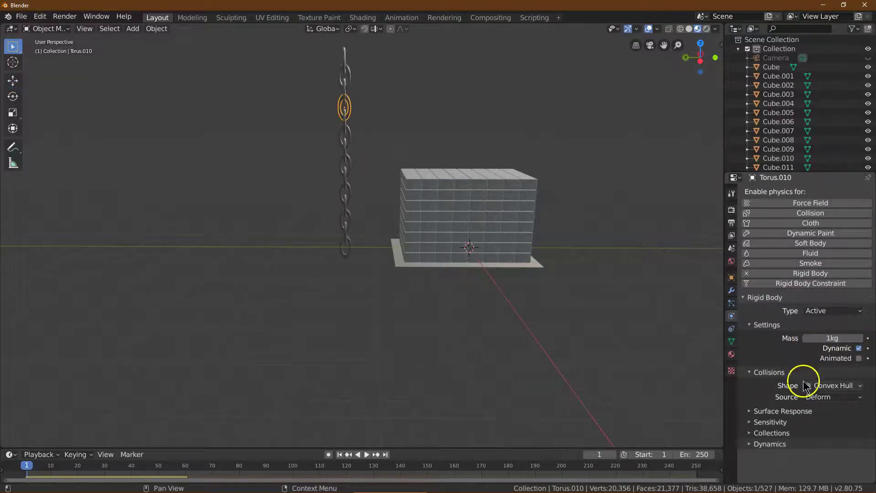
left_click(833, 387)
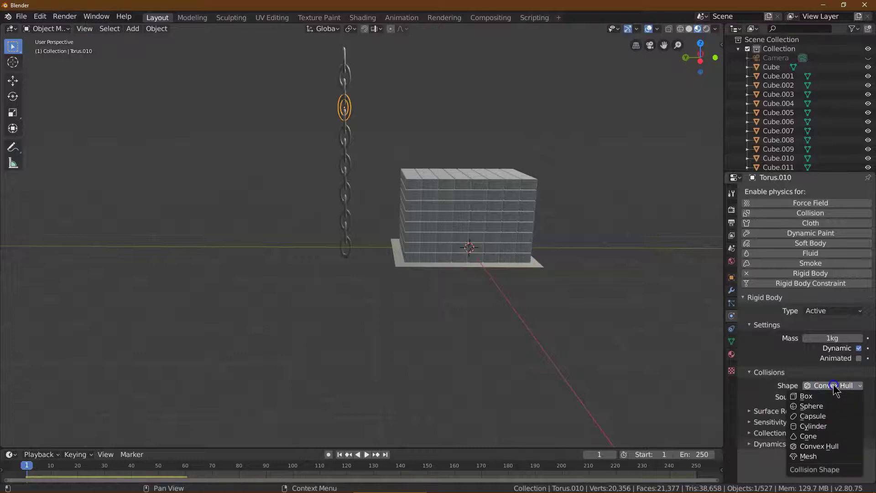
left_click(809, 457)
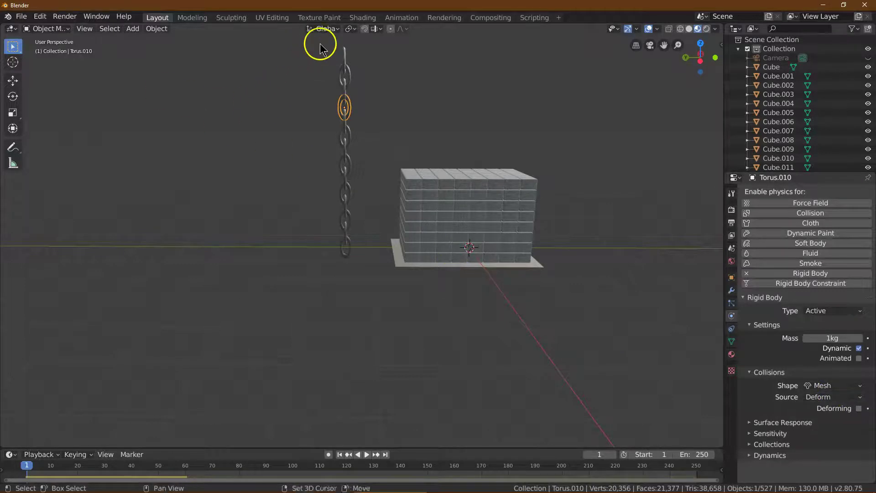
Select the whole chain and copy the rigid body settings from the active link to all other links.
left_click_drag(314, 41, 367, 289)
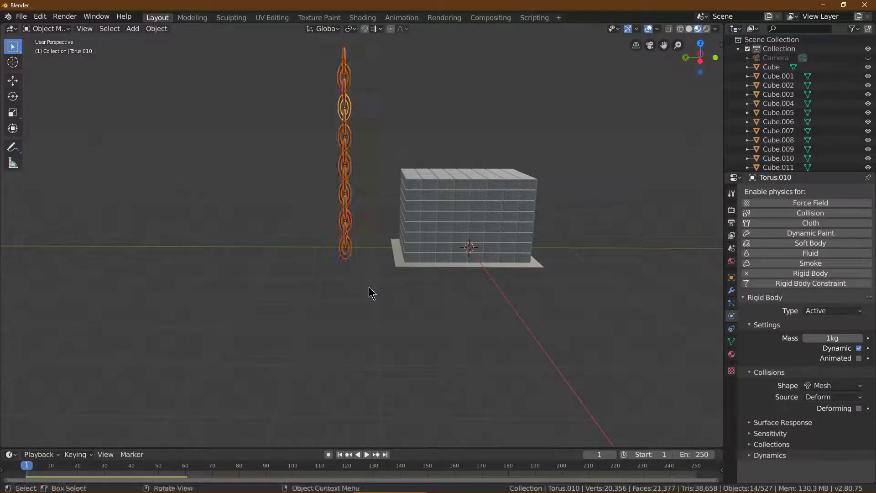
left_click(158, 29)
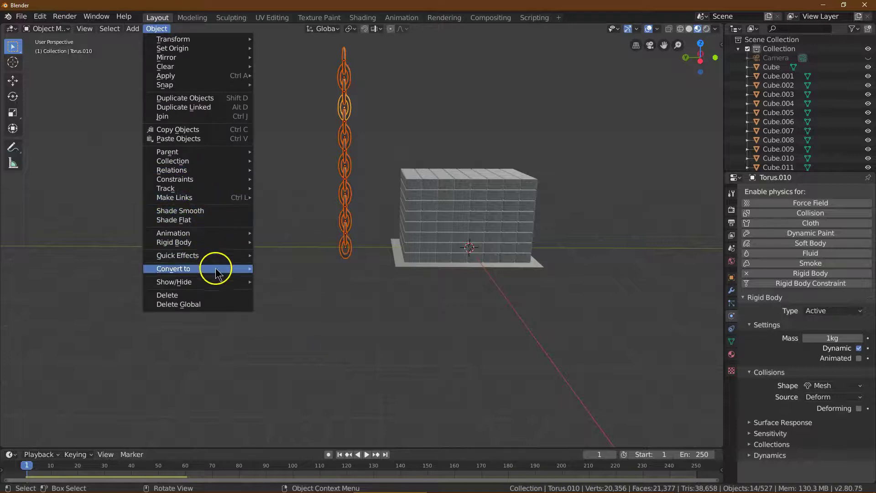
mouse_move(215, 243)
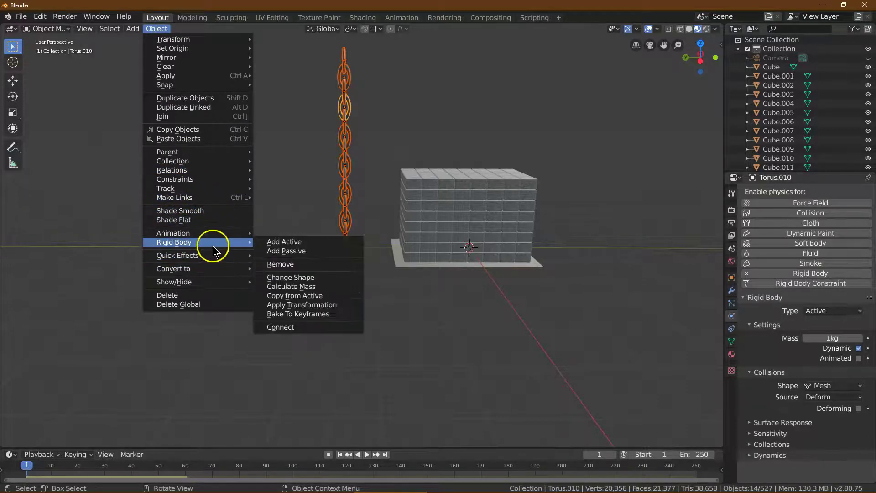
left_click(331, 297)
Play the simulation briefly to check how the chain falls, and return to frame 1.
left_click(366, 455)
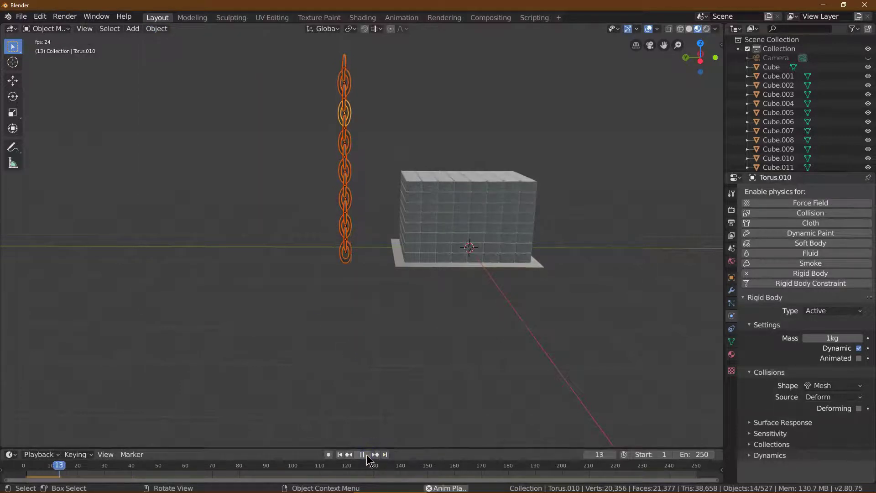
left_click(367, 455)
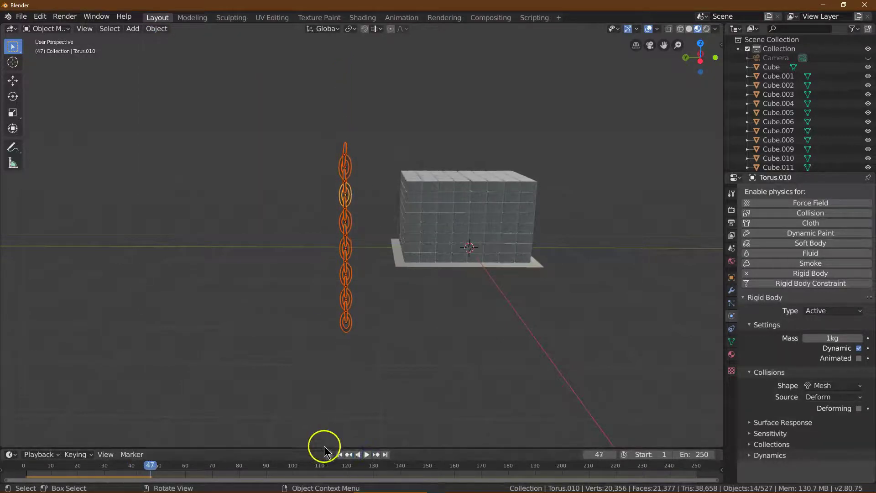
left_click(339, 455)
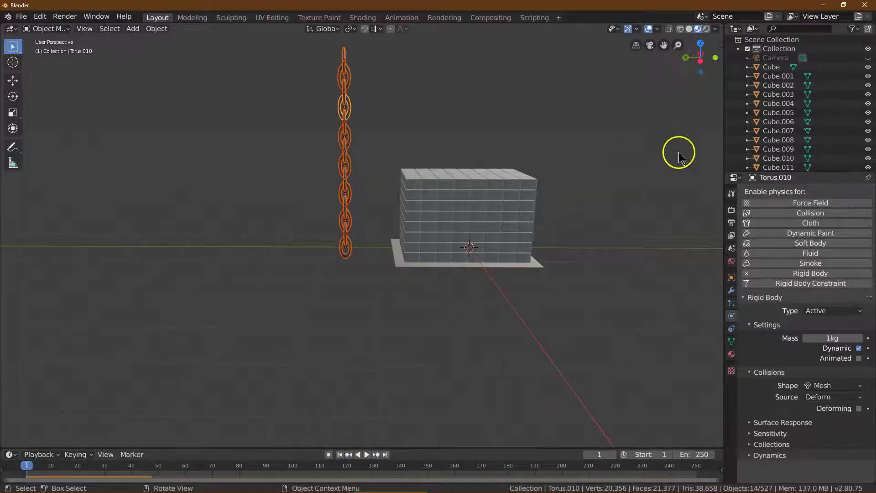
Raise the whole chain about 22.1 m along Z, above the brick block.
left_click_drag(689, 59, 581, 69)
left_click_drag(679, 45, 678, 51)
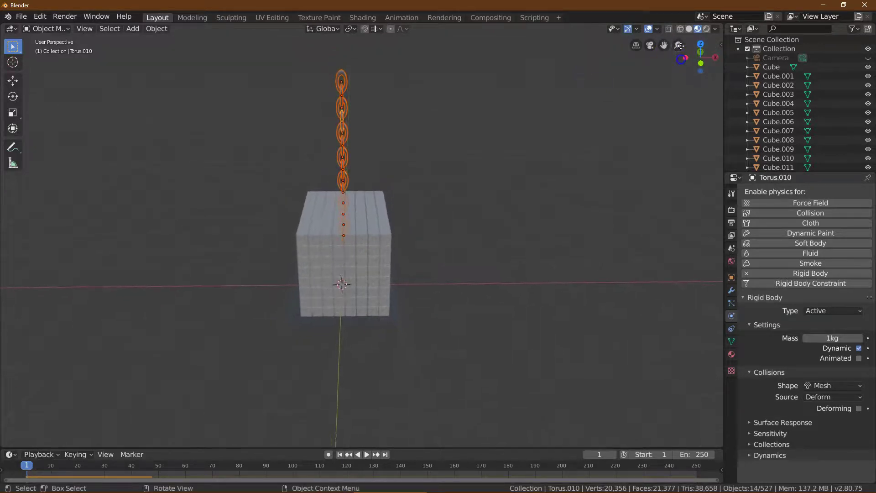
left_click(13, 81)
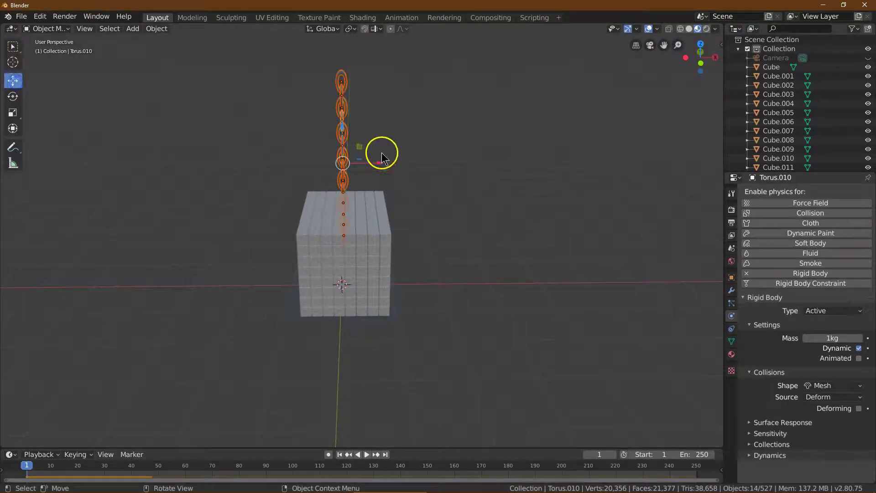
left_click_drag(343, 133, 337, 40)
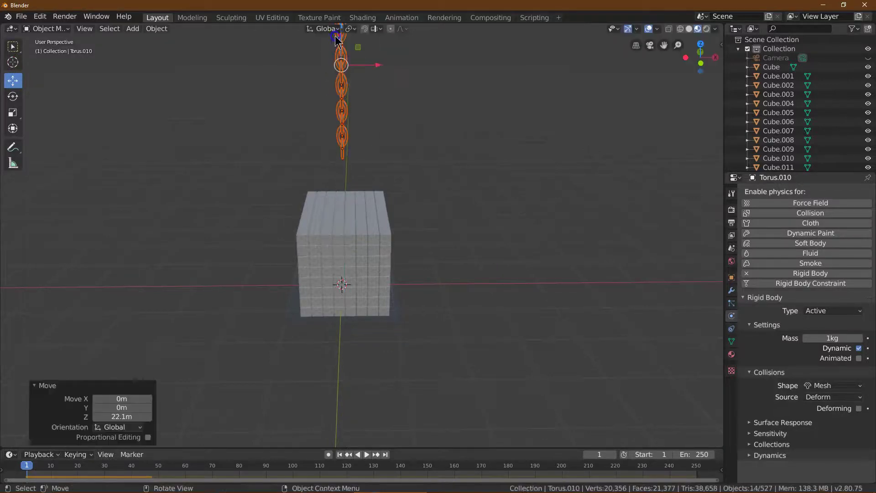
In top view, shift the chain along Y until it is beside the block, and move it about -11.4 m along X.
left_click(700, 45)
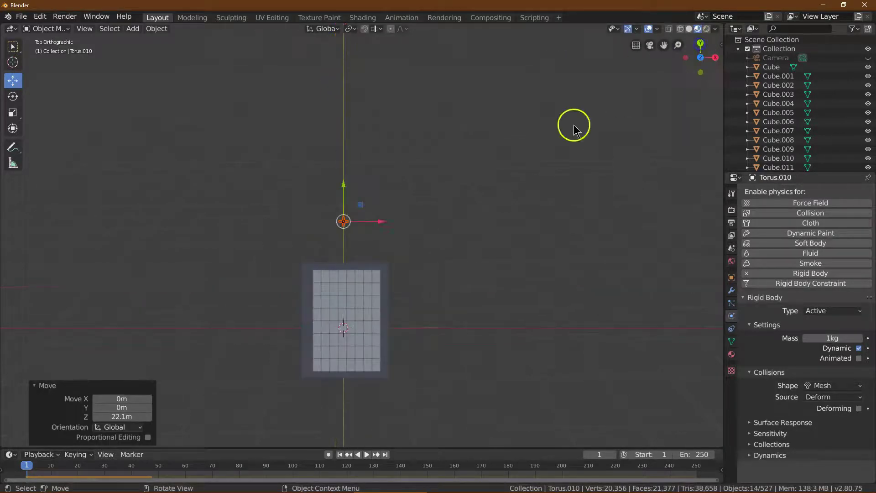
left_click_drag(343, 187, 343, 232)
left_click_drag(345, 279, 346, 279)
left_click_drag(379, 312, 333, 312)
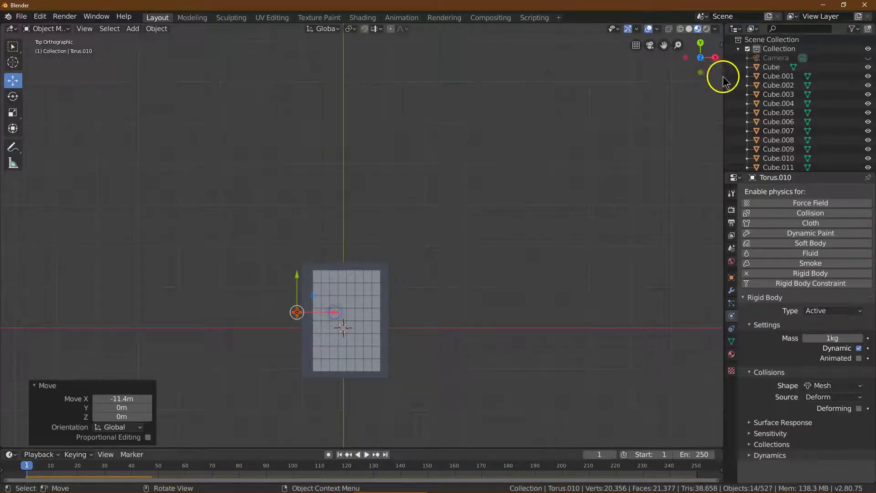
Adjust the chain's height by lowering it about 12.5 m and raising it about 6.84 m along Z.
left_click_drag(714, 73, 694, 88)
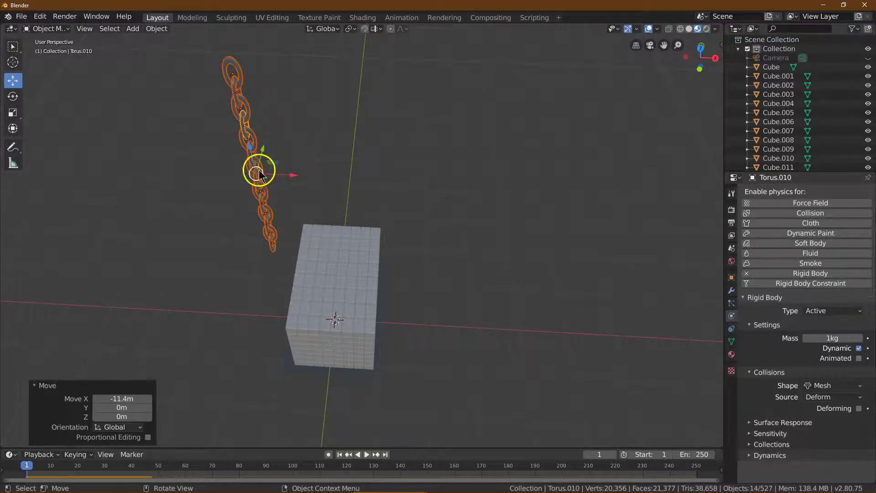
left_click_drag(250, 154, 346, 187)
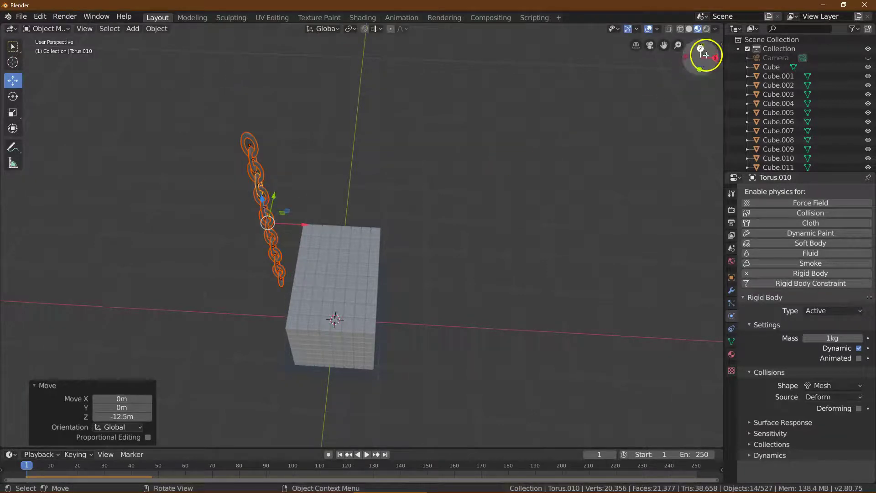
left_click_drag(714, 58, 704, 59)
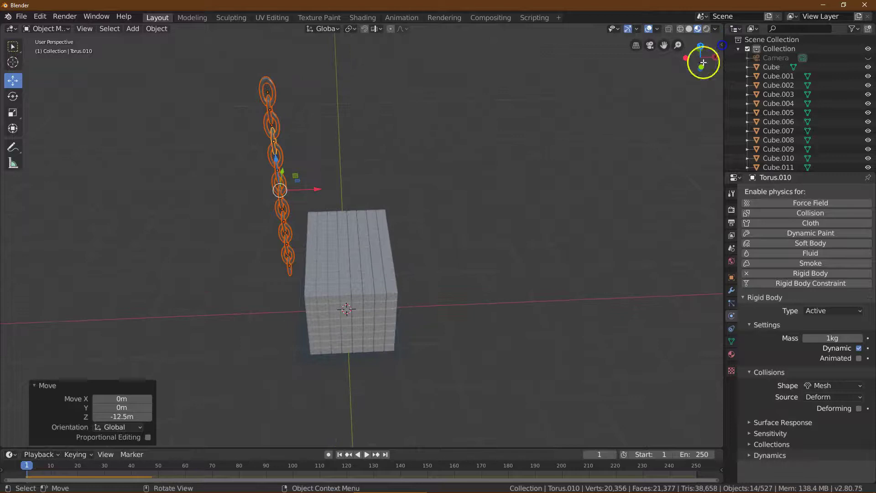
left_click_drag(278, 155, 264, 130)
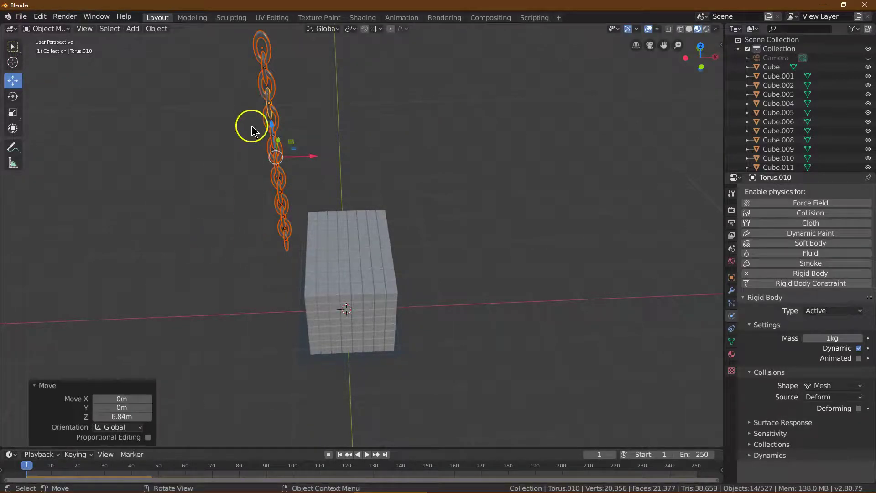
Select only the topmost chain link and turn off its Dynamic rigid body setting.
left_click(215, 152)
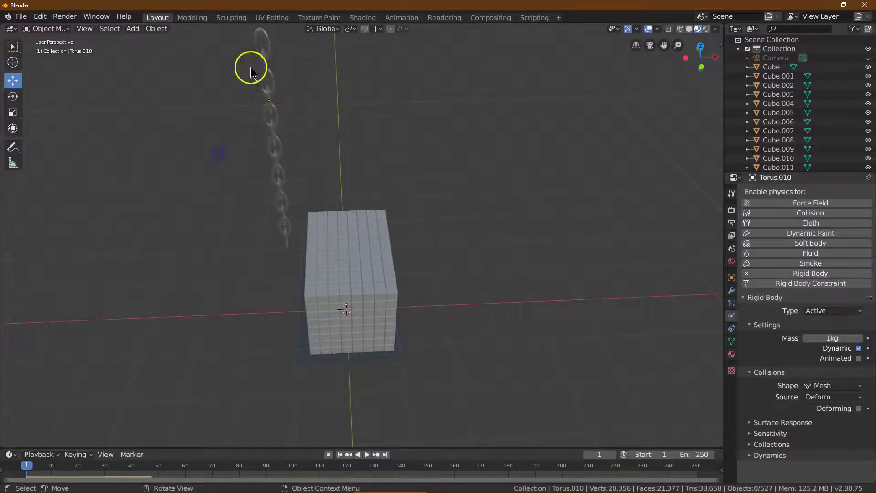
left_click(260, 41)
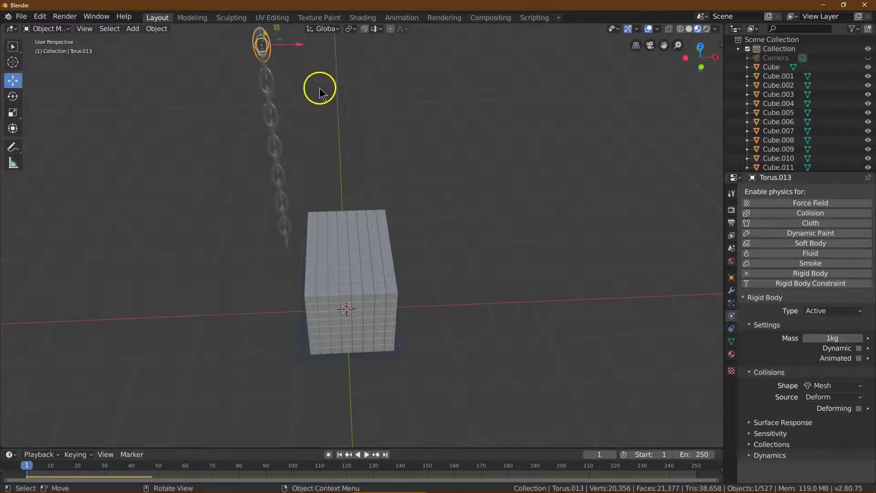
Select the lowest chain link and add a UV sphere to its mesh in Edit Mode.
left_click(287, 239)
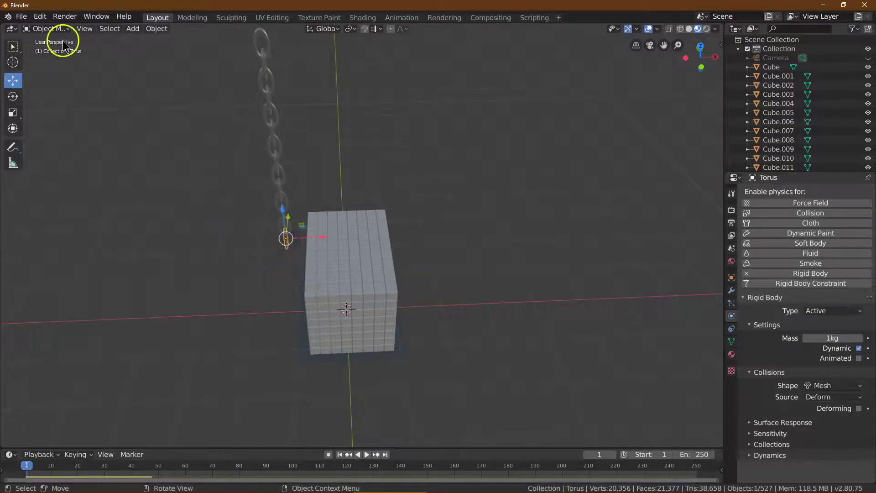
left_click(55, 29)
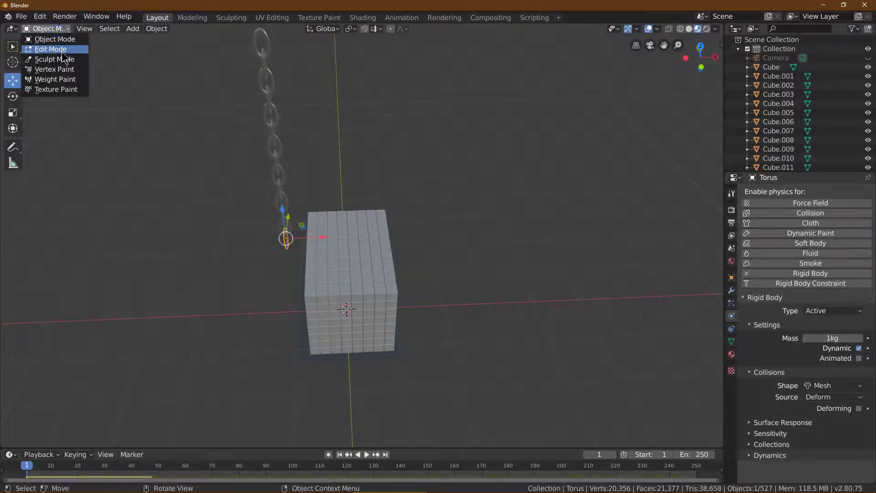
left_click(59, 48)
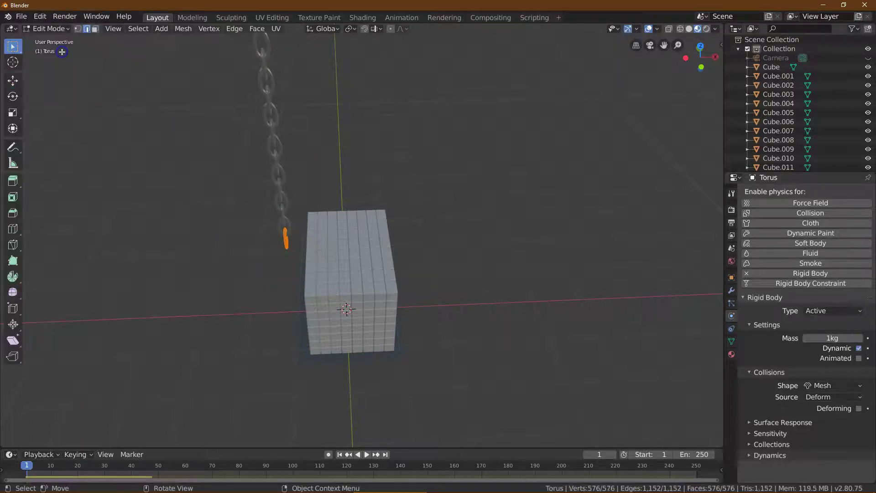
left_click(162, 29)
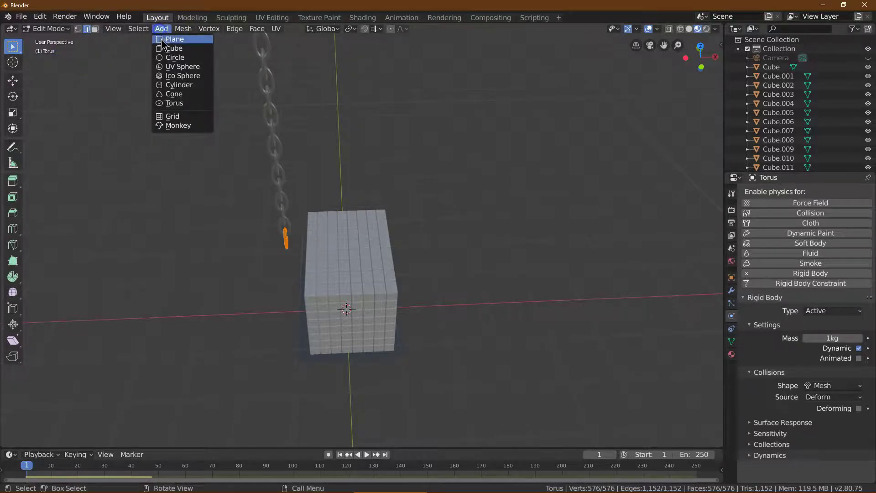
left_click(178, 67)
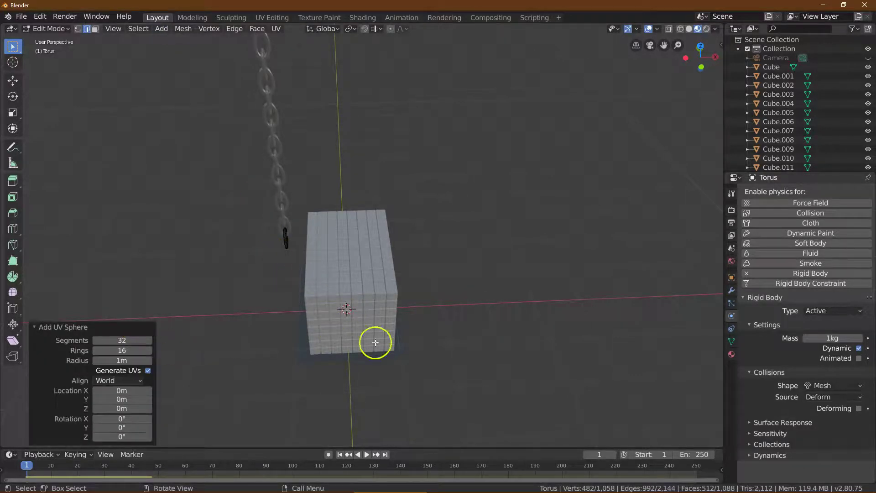
Raise the sphere about 27.5 m along Z, shift it towards the chain, and lower it about 3.96 m.
left_click(14, 81)
left_click_drag(357, 292, 346, 245)
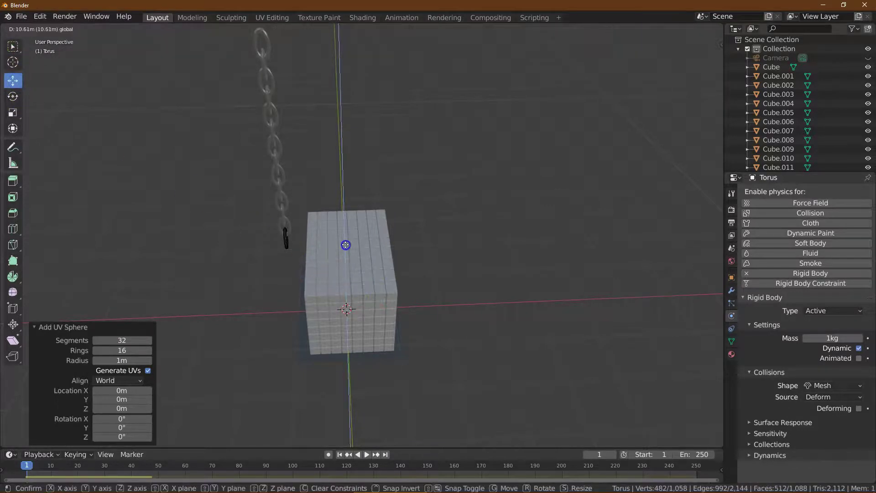
left_click_drag(344, 183, 344, 183)
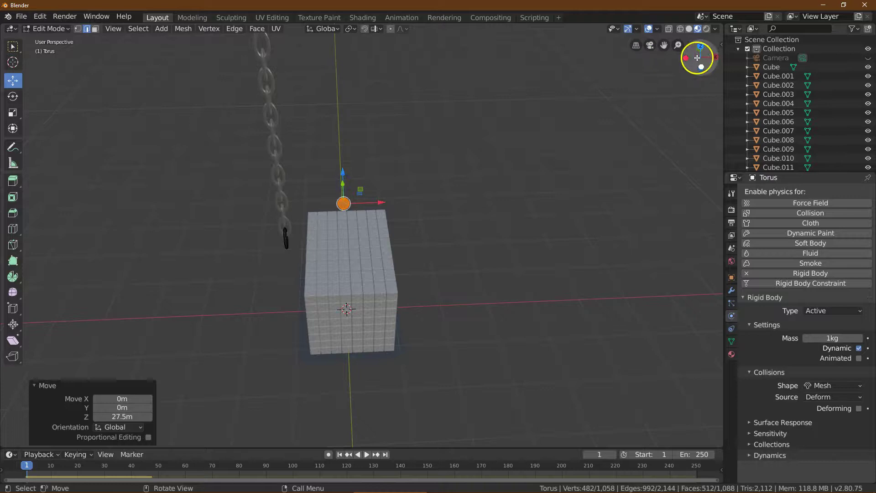
left_click_drag(678, 45, 667, 421)
left_click_drag(349, 147, 264, 210)
left_click_drag(221, 132, 188, 225)
left_click_drag(694, 55, 706, 28)
left_click_drag(241, 68, 227, 144)
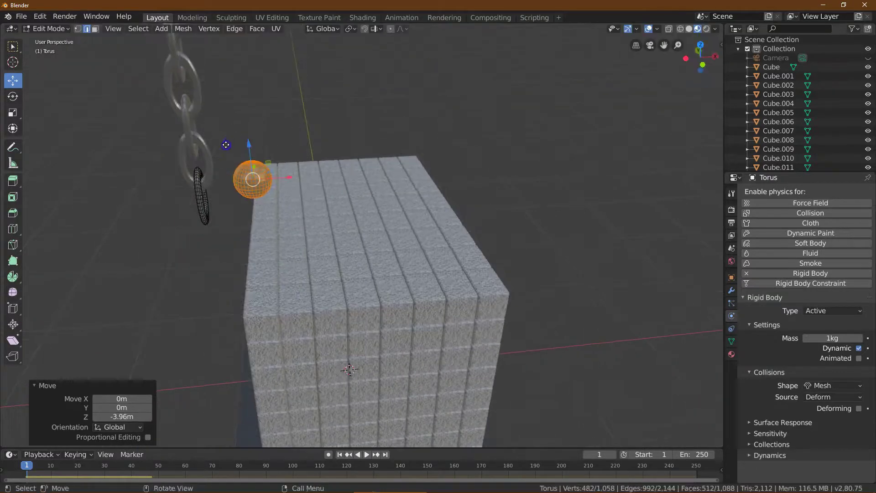
Lower the sphere about 7.94 m and align it with the lower end of the bottom link using back and side views.
left_click(712, 58)
left_click_drag(442, 31, 439, 92)
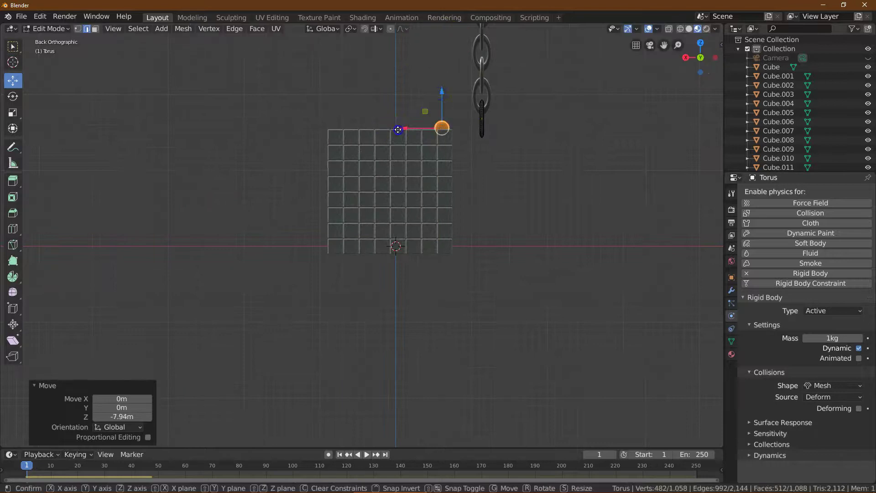
left_click_drag(400, 130, 435, 129)
left_click(687, 57)
left_click(687, 57)
left_click_drag(285, 129, 283, 130)
left_click_drag(705, 47, 428, 157)
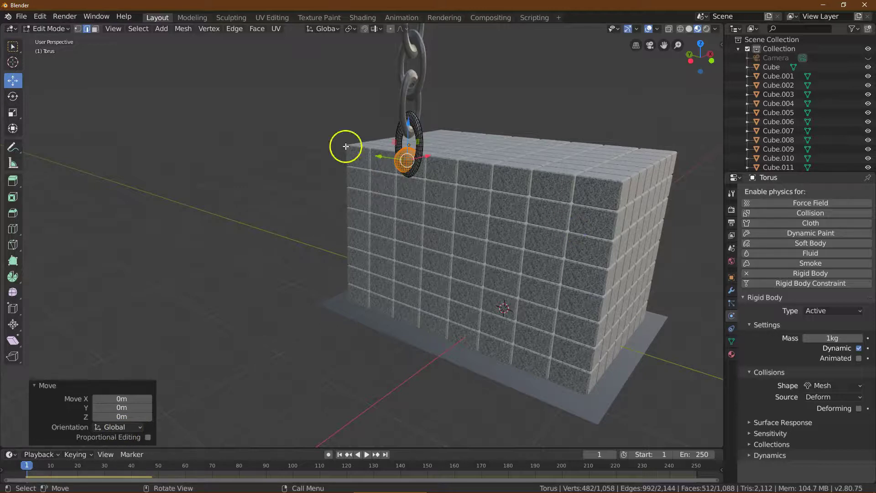
Scale the sphere up into a wrecking ball and lower it about 0.941 m along Z.
left_click(13, 113)
left_click_drag(450, 172, 504, 191)
left_click(12, 81)
left_click_drag(405, 122, 407, 140)
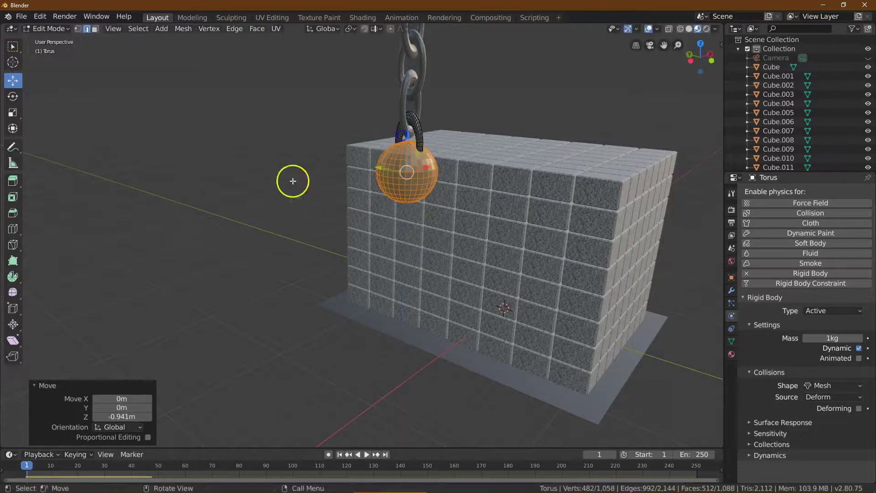
Enlarge the ball slightly more and lower it about 0.147 m so it hangs from the bottom link.
left_click(13, 113)
left_click_drag(421, 210, 427, 213)
left_click(13, 80)
left_click_drag(410, 139, 409, 143)
left_click_drag(703, 57, 665, 48)
scroll(361, 123, "down", 1)
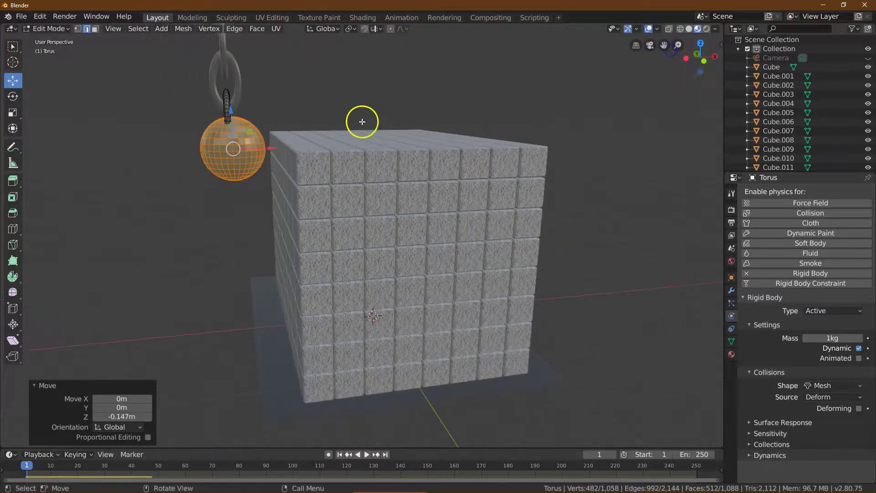
scroll(355, 131, "down", 5)
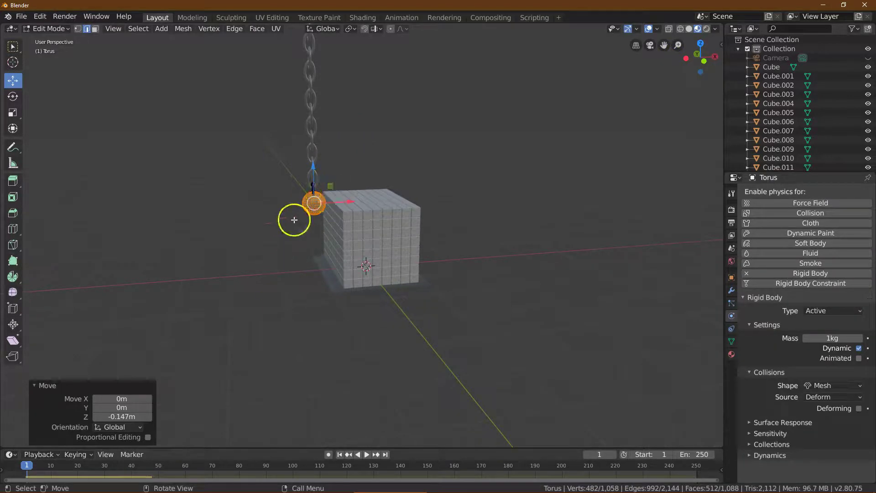
Scale the wrecking ball up further and lower it about 0.828 m along Z so it hangs below the bottom link.
left_click(13, 112)
left_click_drag(309, 242, 295, 257)
scroll(246, 141, "up", 5)
left_click(13, 81)
left_click_drag(231, 112, 229, 124)
left_click_drag(696, 55, 375, 129)
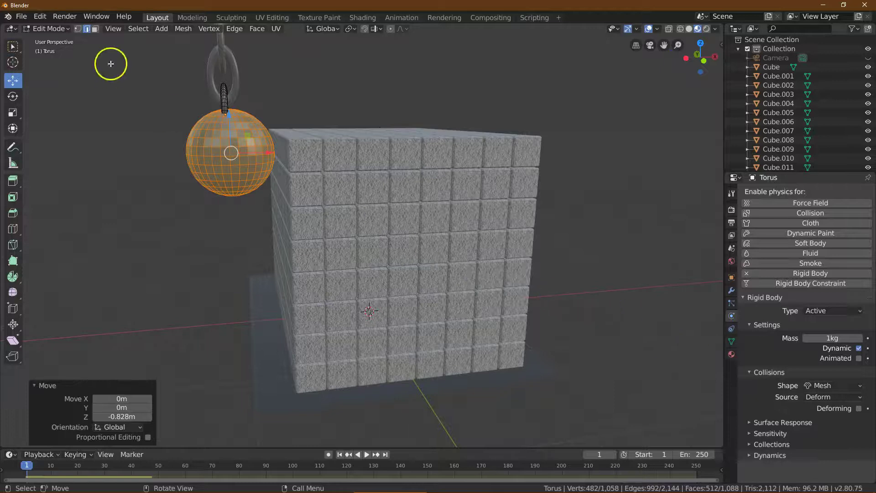
Return to Object Mode and set the joined ball and link's origin to its geometry.
left_click(54, 32)
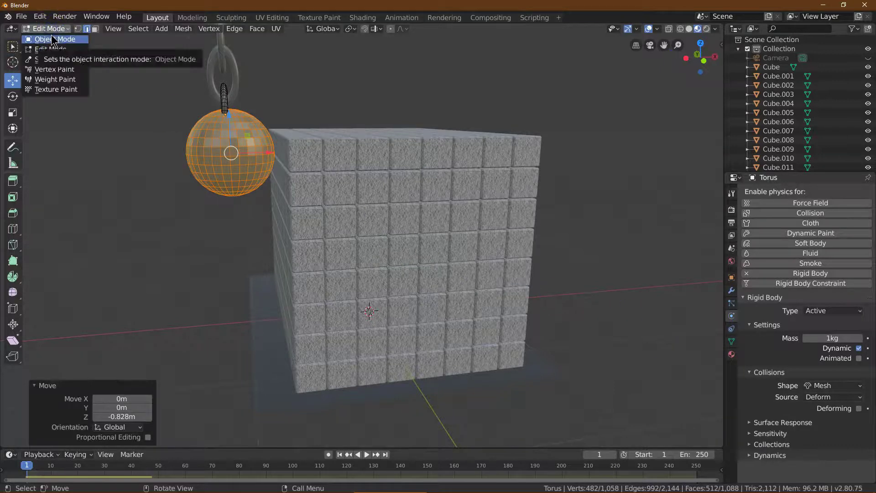
left_click(52, 39)
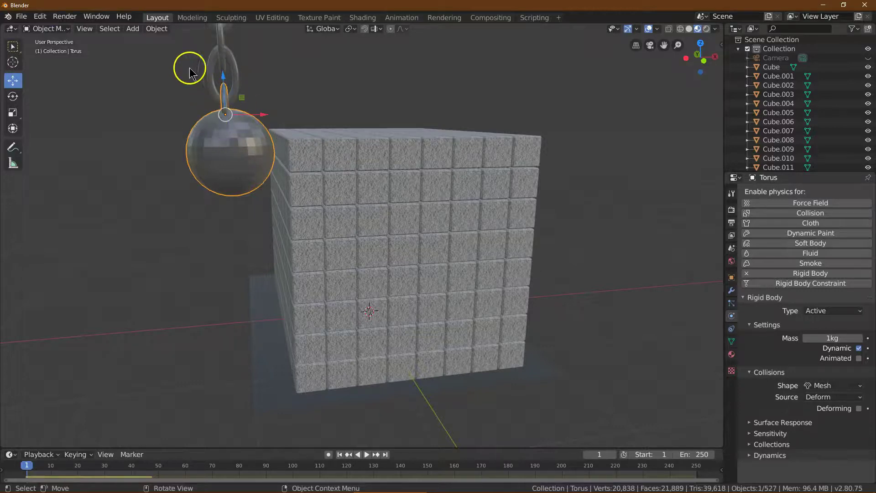
left_click(155, 29)
mouse_move(184, 42)
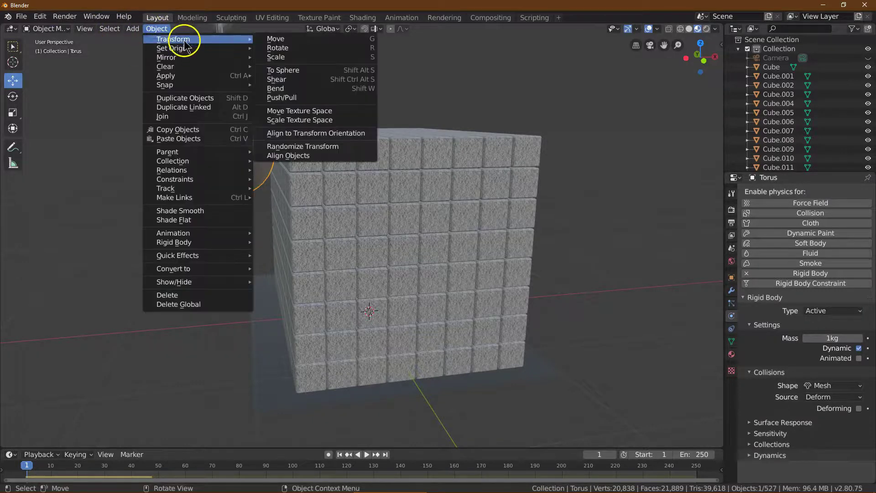
left_click(293, 58)
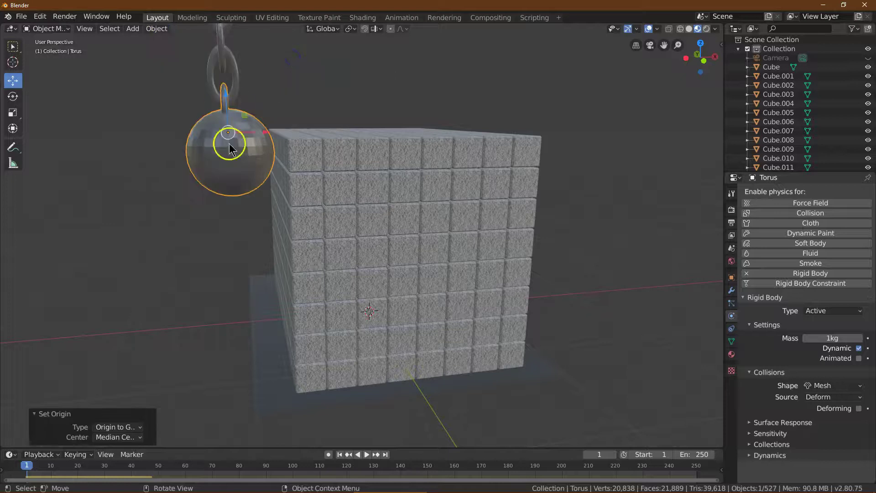
left_click(213, 171)
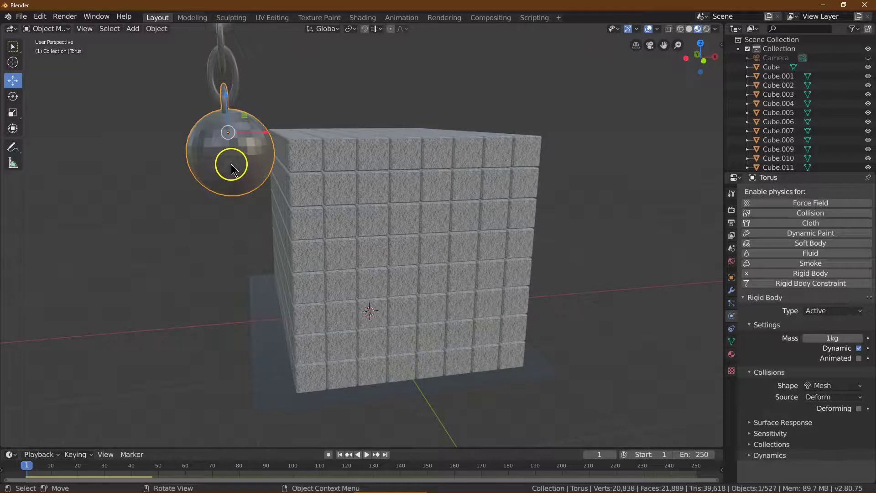
Set the subsurface color of the material shared by the ball and chain links to black.
left_click_drag(696, 53, 432, 120)
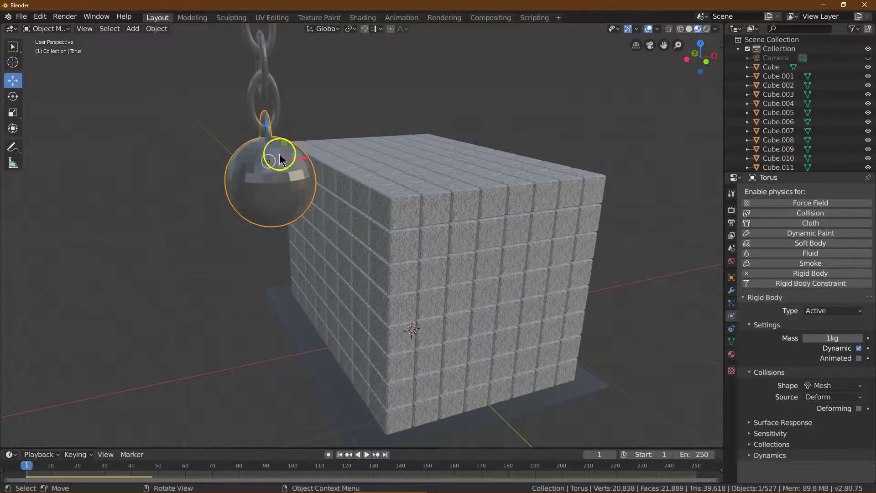
left_click(731, 354)
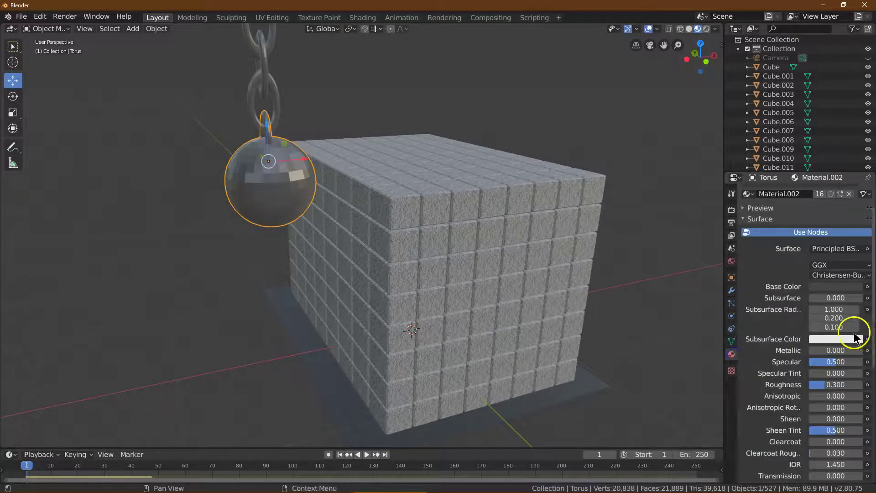
left_click(851, 348)
left_click_drag(855, 254, 857, 281)
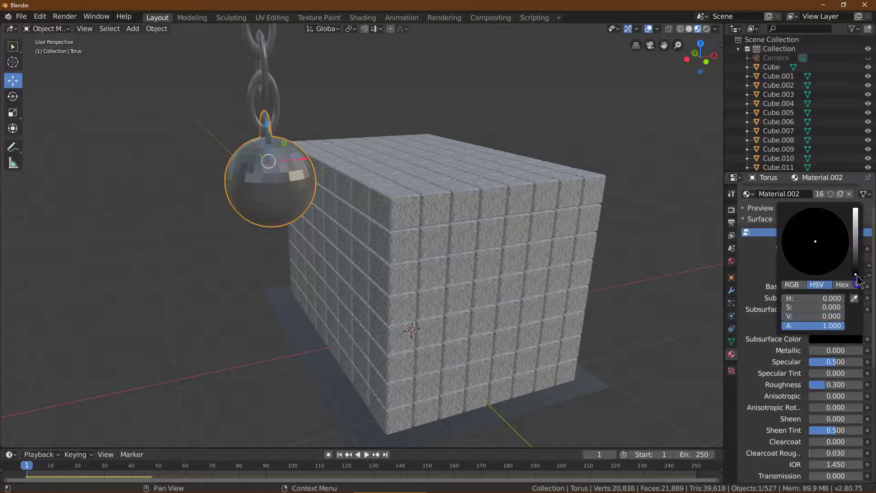
left_click(690, 29)
left_click(697, 29)
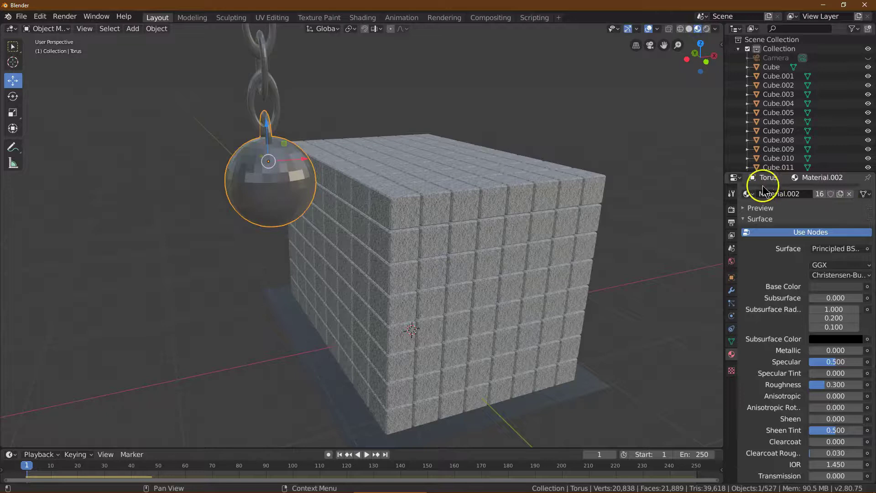
Replace the wrecking ball's material with a new one and set its base color to black.
scroll(822, 202, "up", 2)
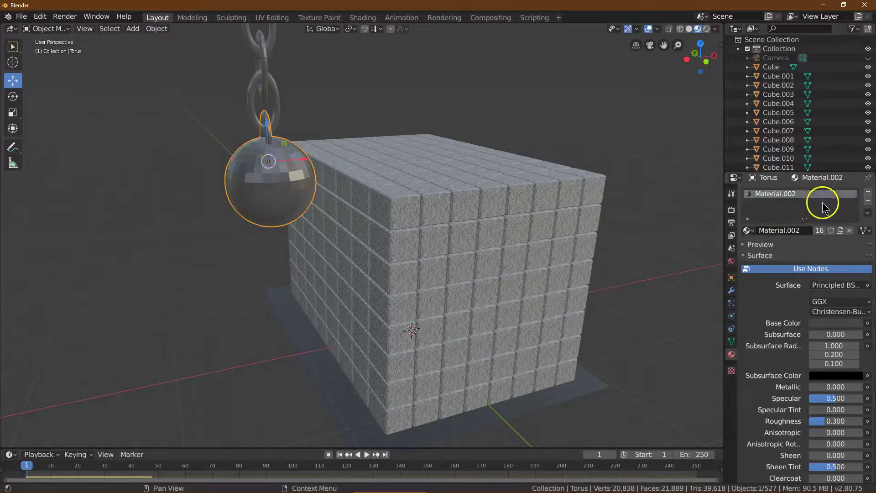
left_click(868, 201)
left_click(848, 231)
left_click(848, 323)
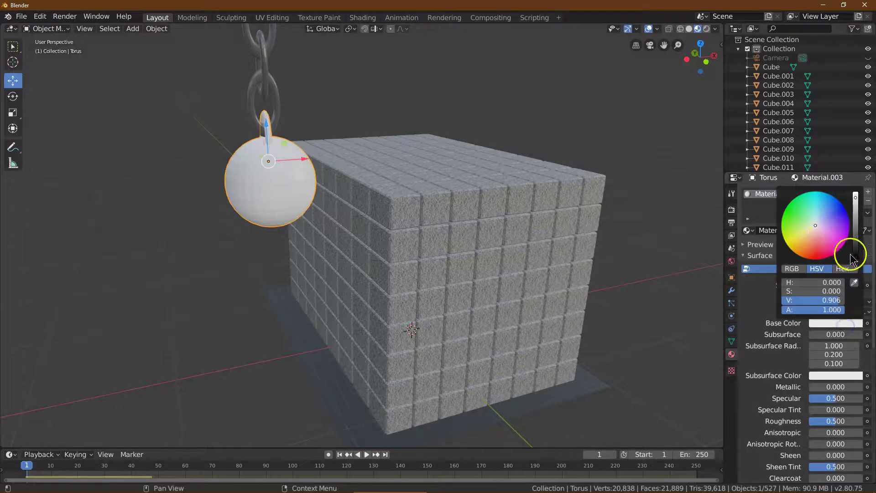
left_click_drag(852, 258, 854, 271)
scroll(497, 186, "down", 6)
left_click_drag(683, 57, 541, 147)
left_click(540, 147)
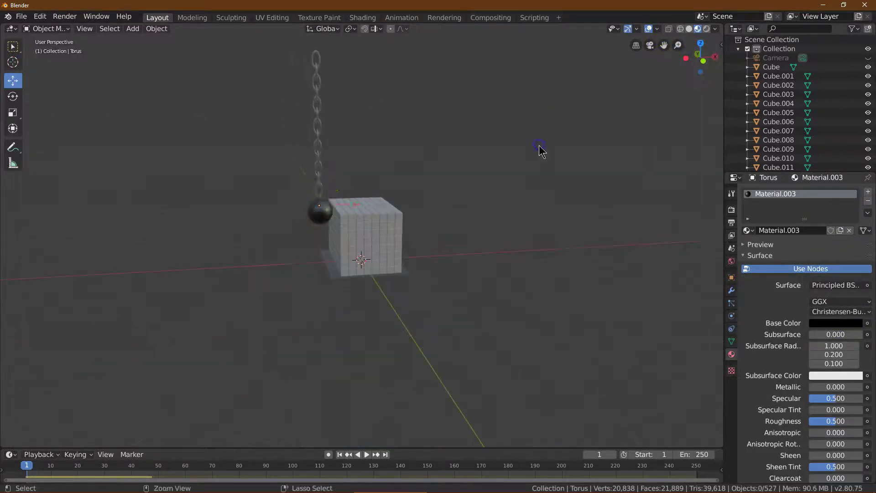
Set the transform pivot point to the 3D Cursor and snap the cursor to the top chain link.
left_click(317, 57)
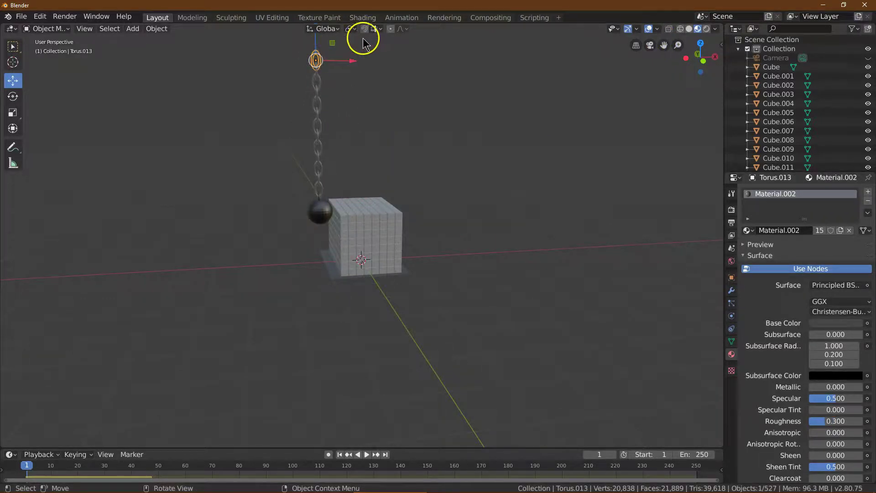
left_click(350, 28)
left_click(358, 66)
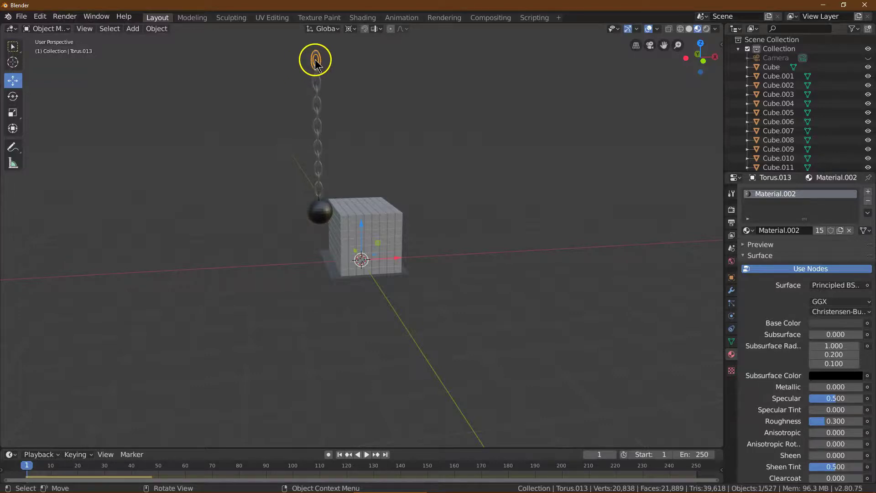
left_click(155, 29)
mouse_move(204, 86)
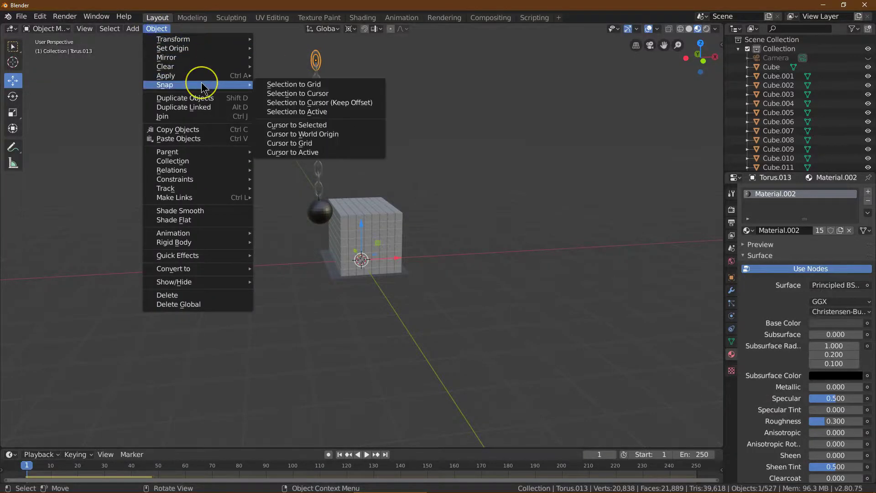
left_click(303, 126)
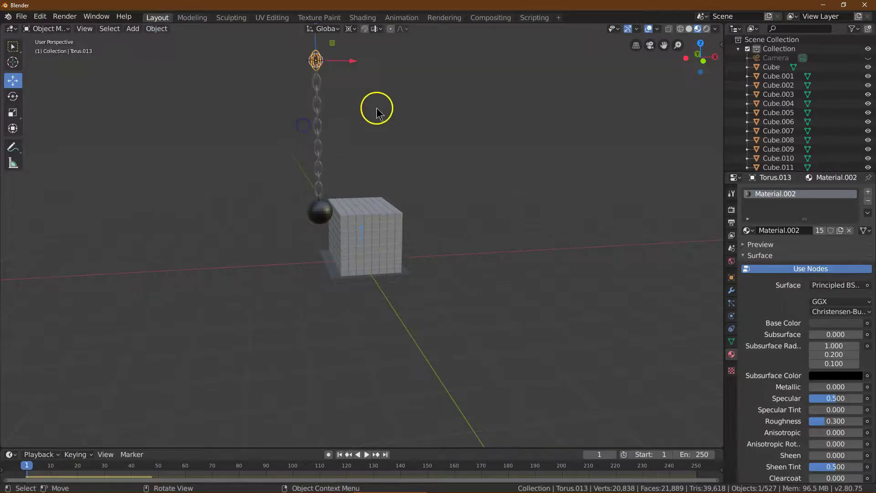
Try rotating only the top chain link about 50.7° around the Y axis.
left_click(14, 97)
left_click_drag(352, 75, 286, 71)
left_click_drag(720, 55, 700, 58)
left_click_drag(317, 46, 319, 77)
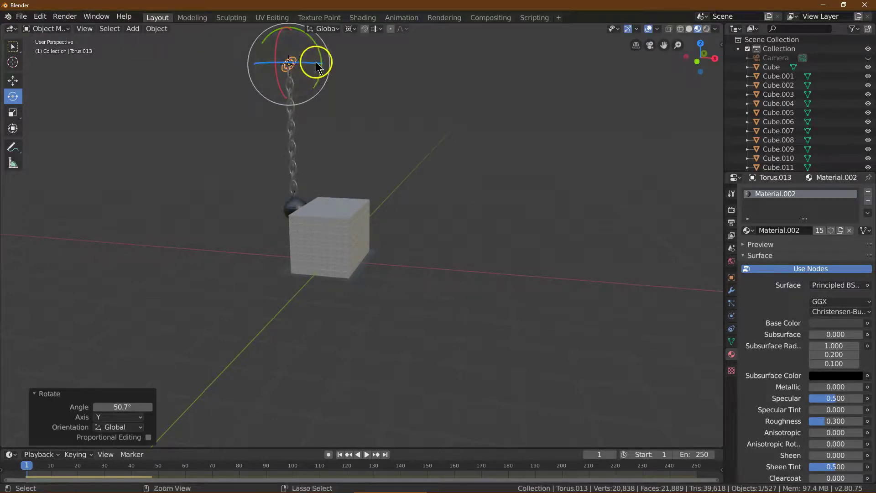
left_click(199, 96)
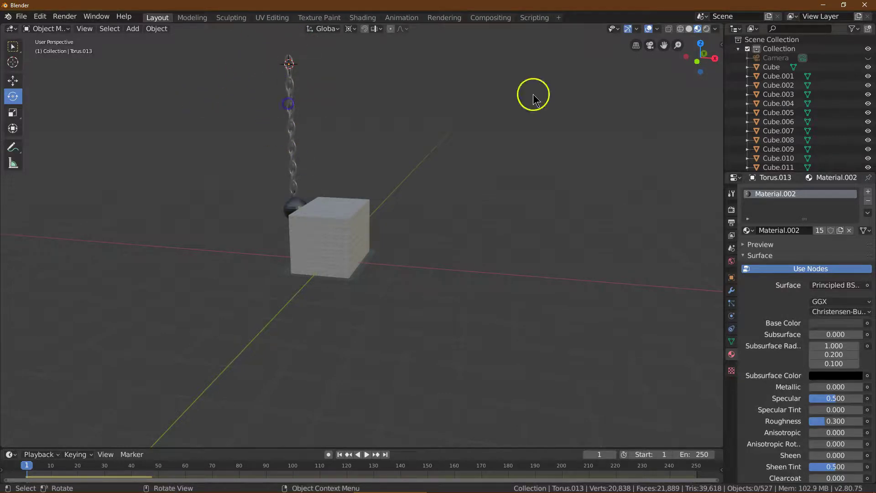
In back view, select the whole chain with the ball and rotate it about 66.5° around Y, away from the brick block.
left_click(706, 53)
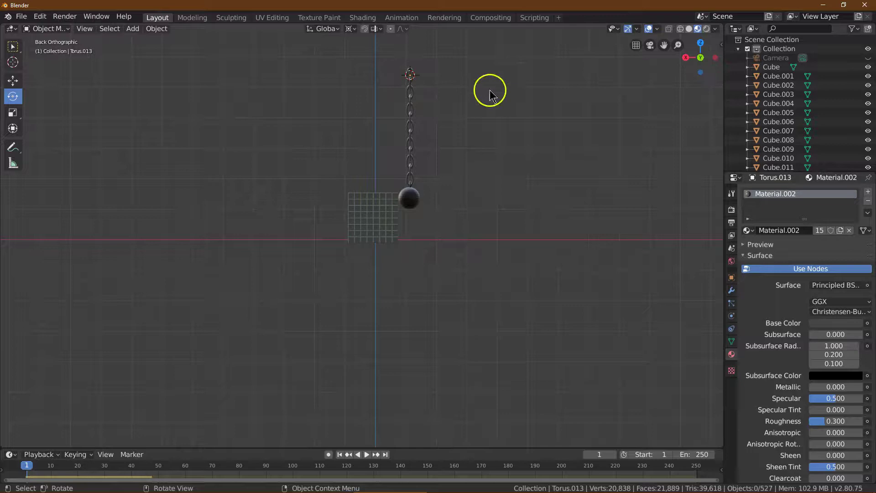
scroll(456, 93, "up", 2)
left_click_drag(665, 44, 618, 89)
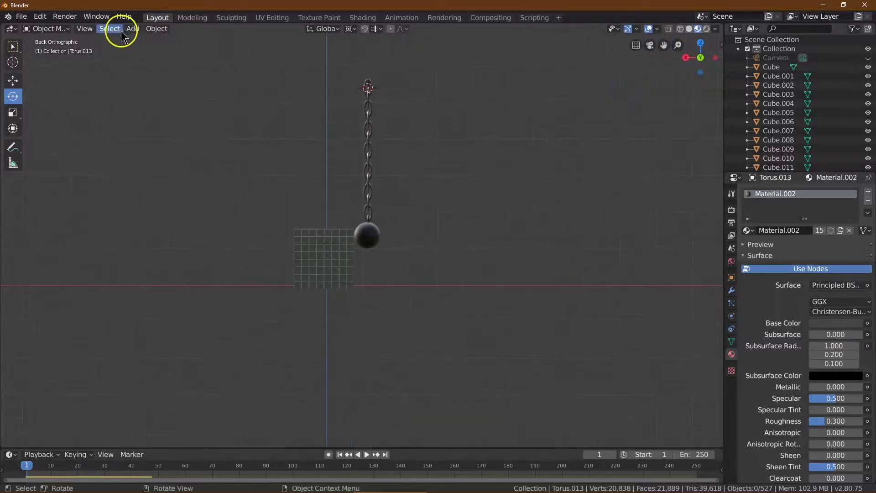
left_click(12, 46)
left_click_drag(378, 70, 401, 255)
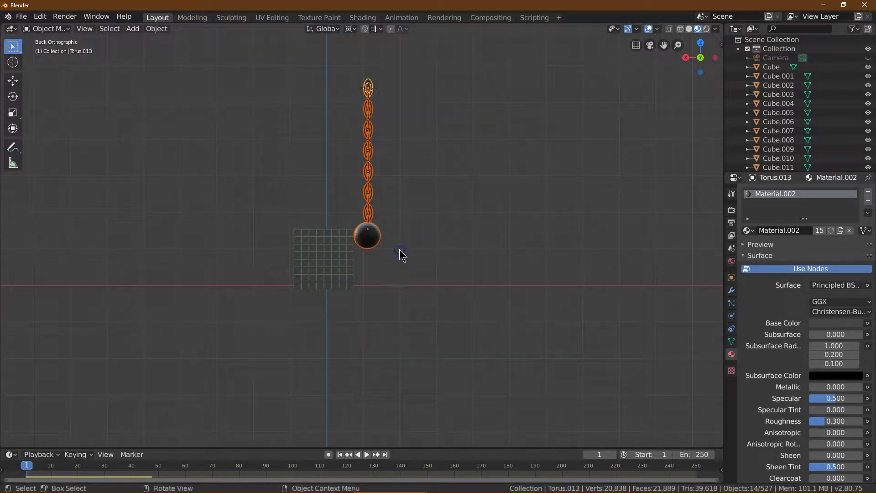
left_click(14, 97)
left_click_drag(388, 120, 379, 137)
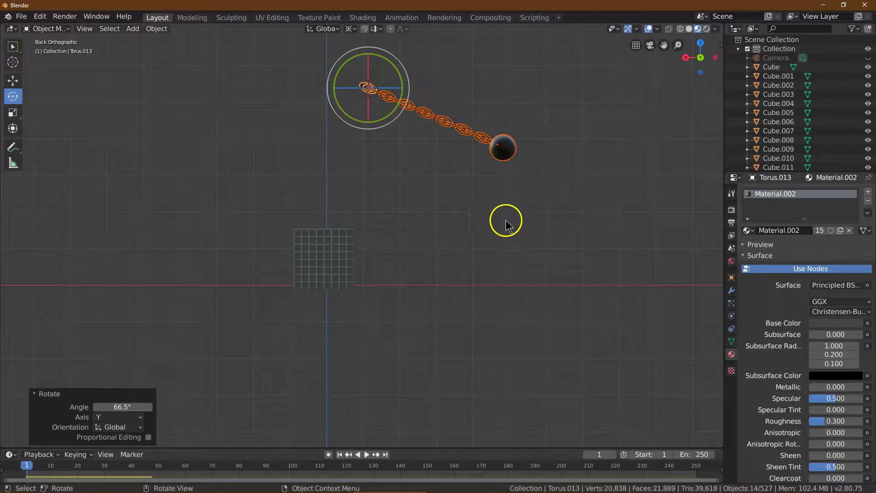
Set the wrecking ball's rigid body mass to 5 kg and play the simulation, viewing it from another angle.
left_click(15, 47)
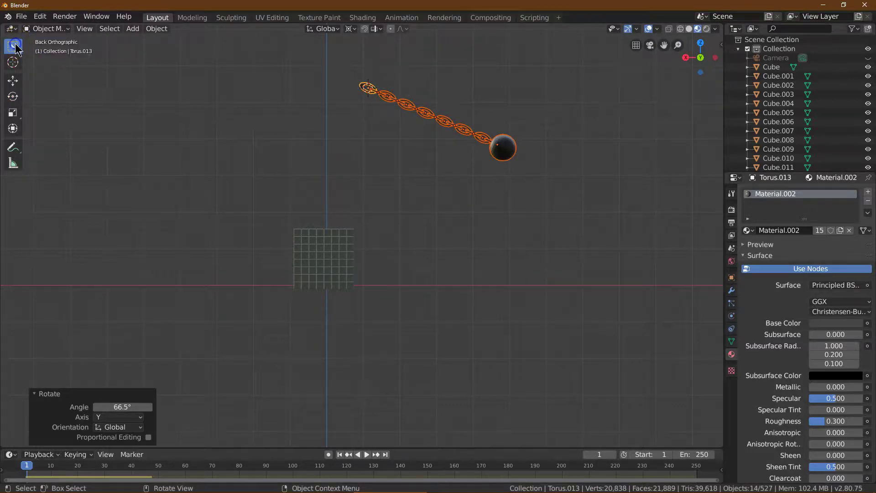
left_click(203, 82)
left_click(505, 150)
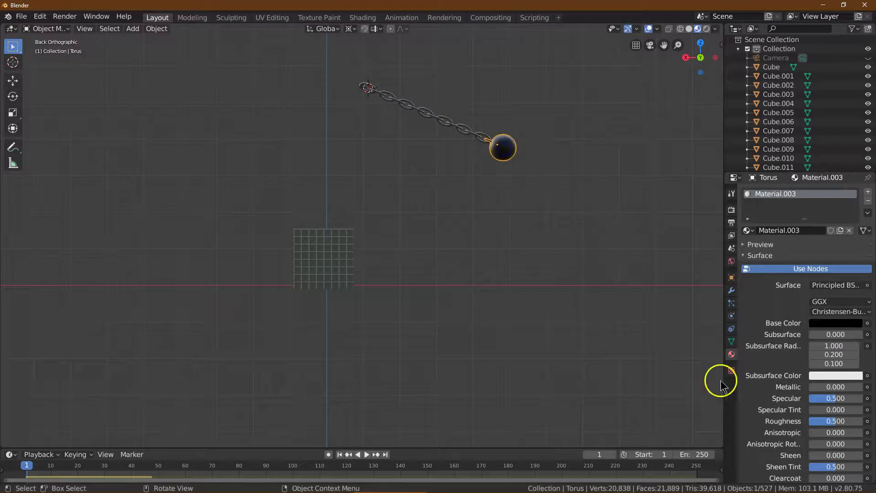
left_click(732, 329)
left_click(732, 316)
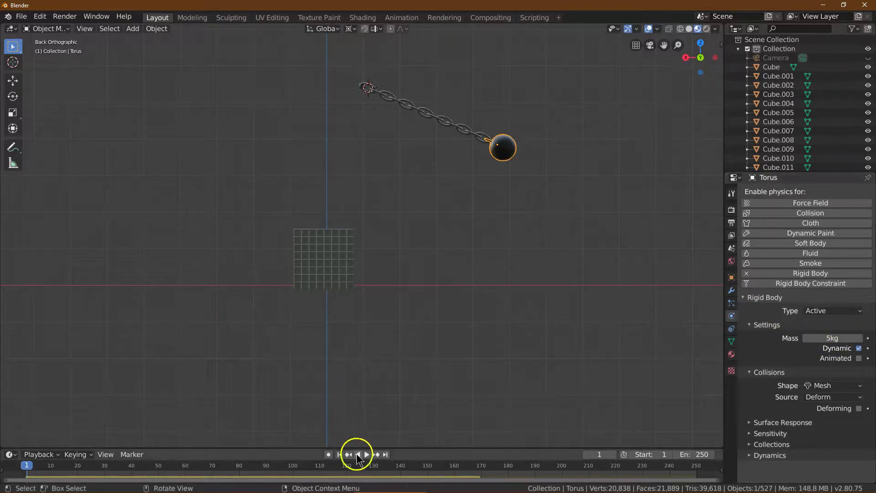
left_click(367, 454)
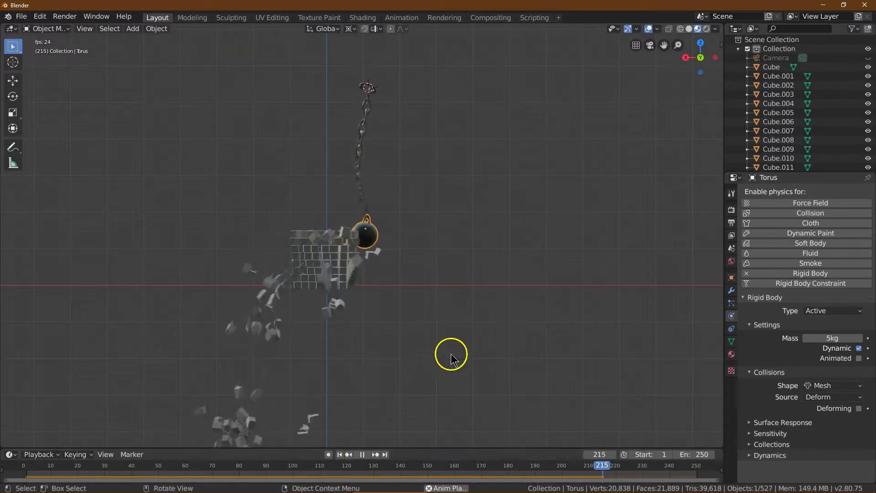
left_click_drag(684, 71, 687, 55)
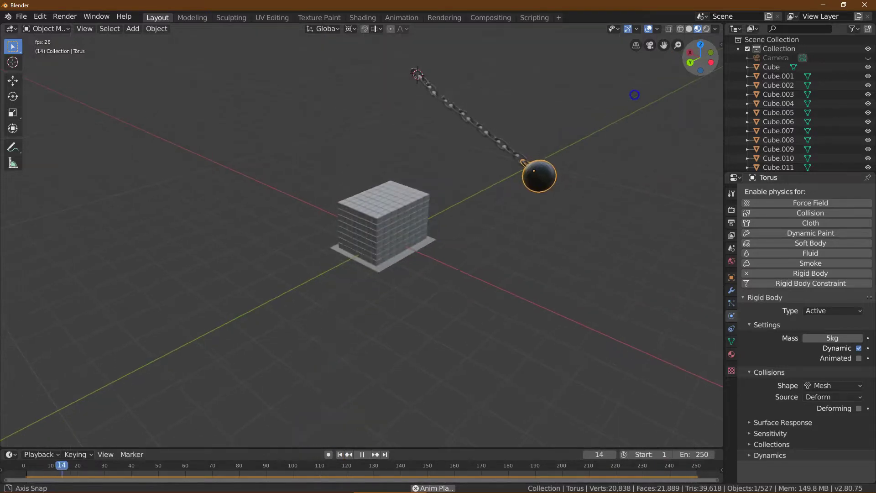
Change the render engine to Cycles, stop the playback and return to frame 1.
left_click(732, 222)
left_click(731, 209)
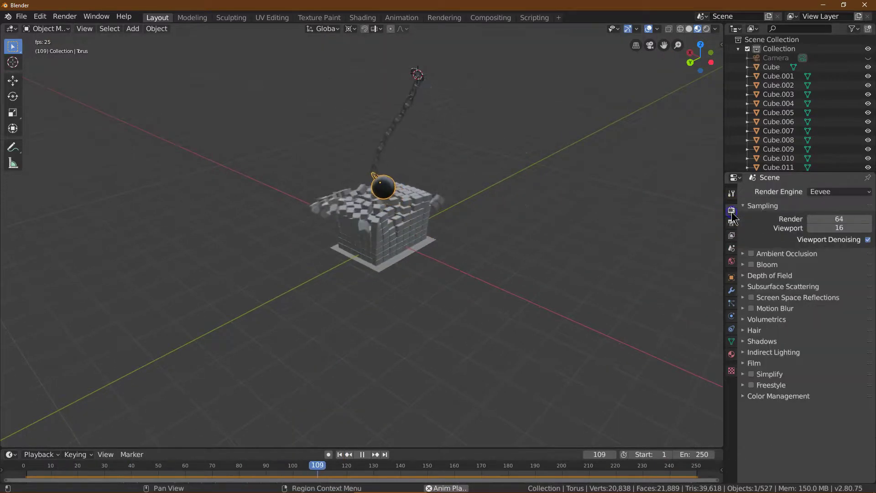
left_click(822, 191)
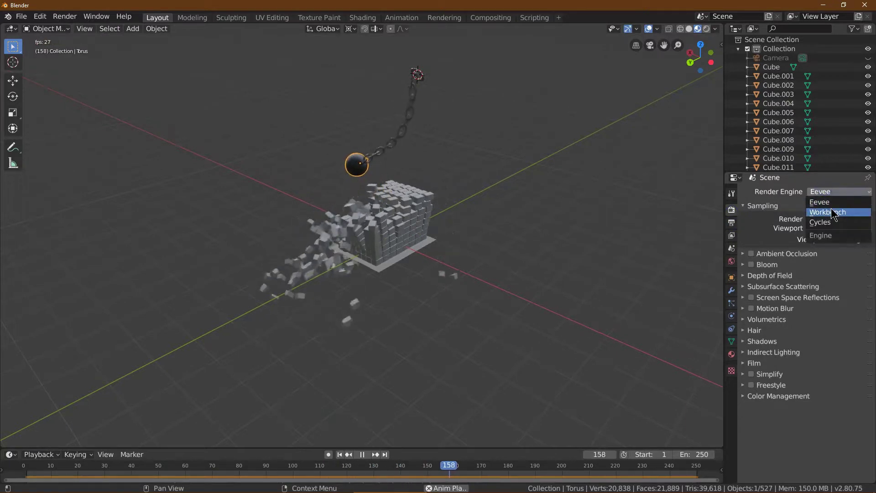
left_click(831, 223)
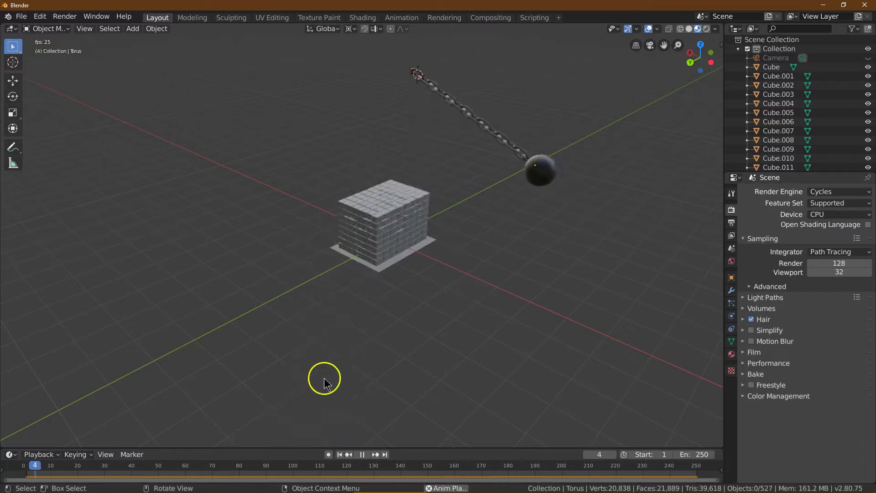
left_click(363, 455)
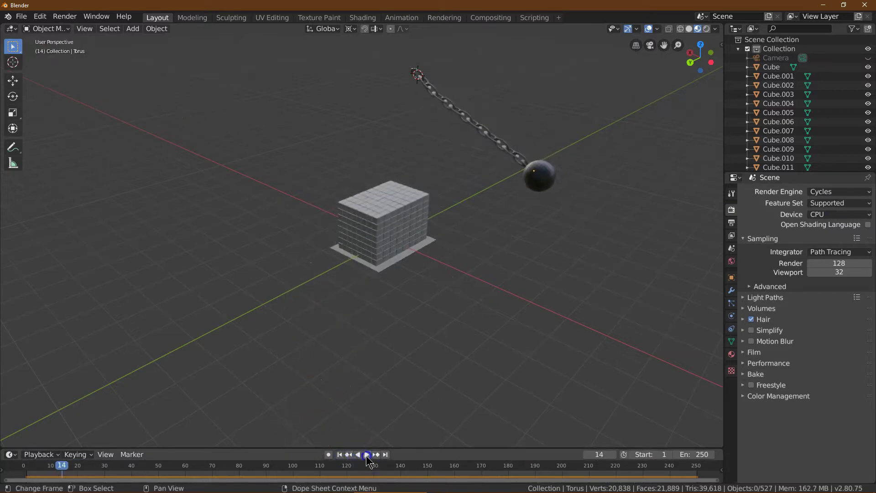
left_click(340, 454)
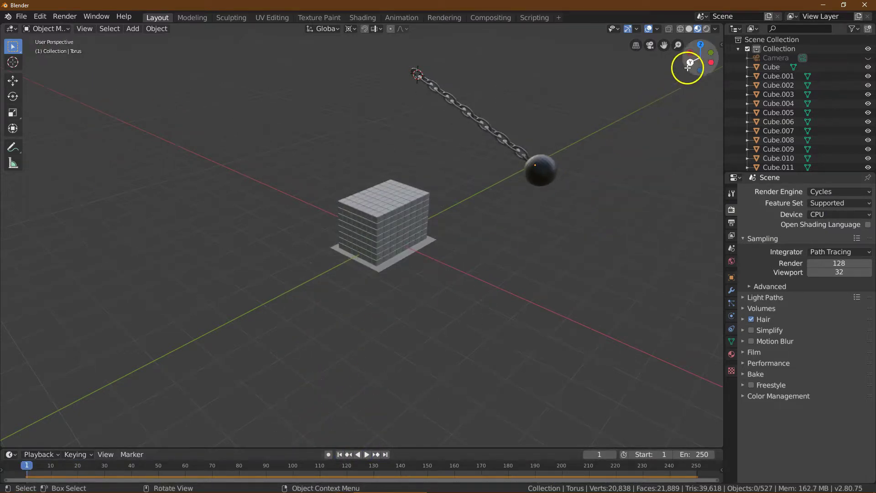
Select the chain with the ball, lower it along Z, and move it about 8.04 m along X towards the brick block.
left_click_drag(687, 61, 117, 62)
left_click_drag(324, 54, 523, 150)
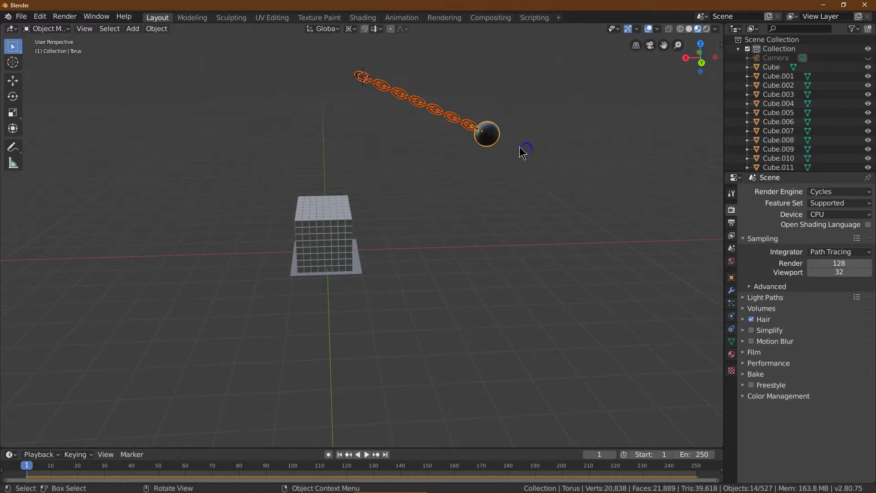
left_click(11, 82)
left_click_drag(360, 46, 360, 64)
left_click_drag(330, 75, 301, 82)
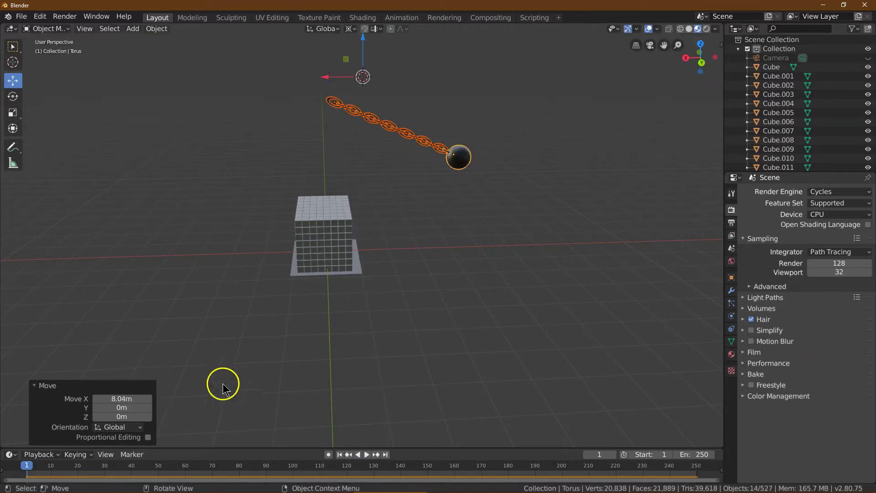
Play the simulation again and examine from another angle how the ball hits the brick block.
left_click(374, 423)
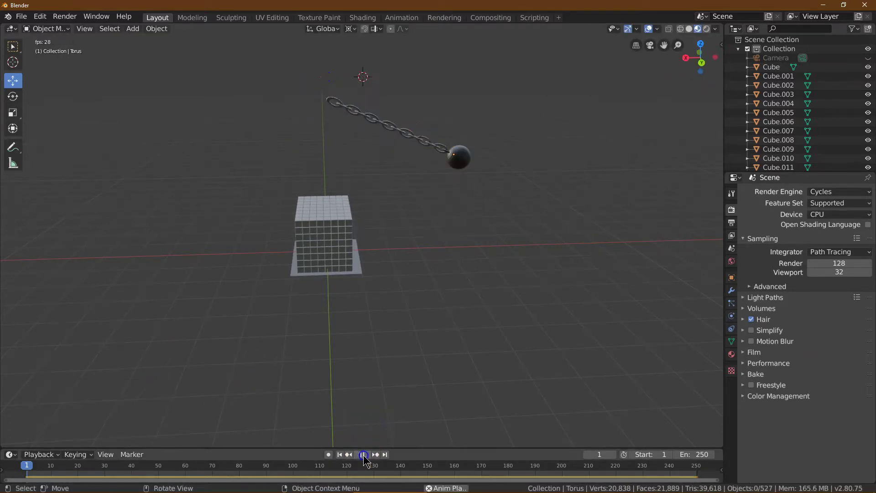
left_click(380, 446)
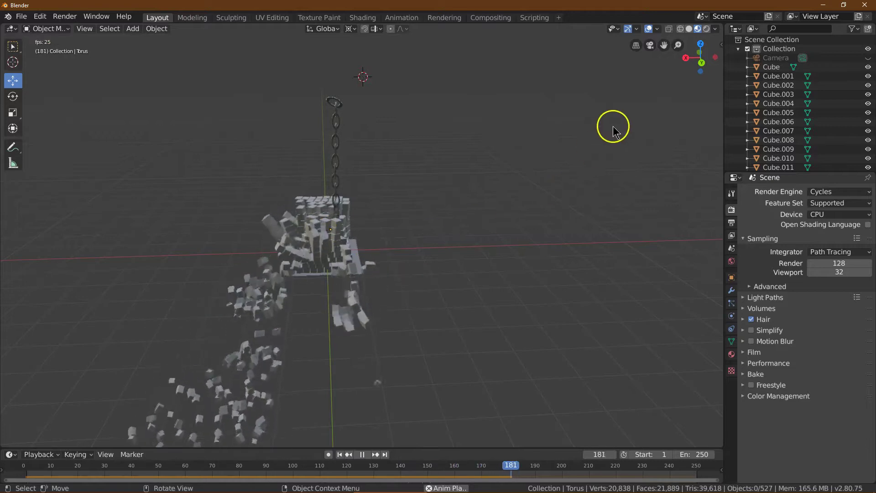
mouse_move(685, 59)
left_mouse_down()
mouse_move(665, 60)
mouse_move(681, 67)
left_mouse_up()
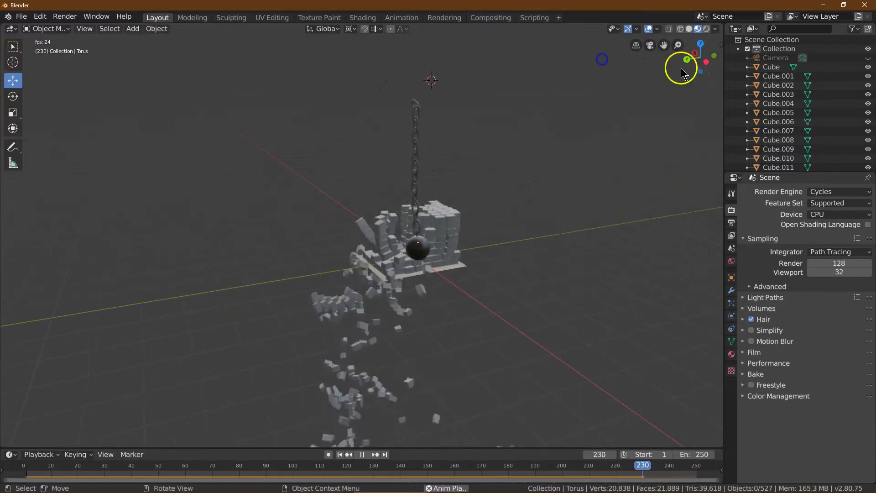